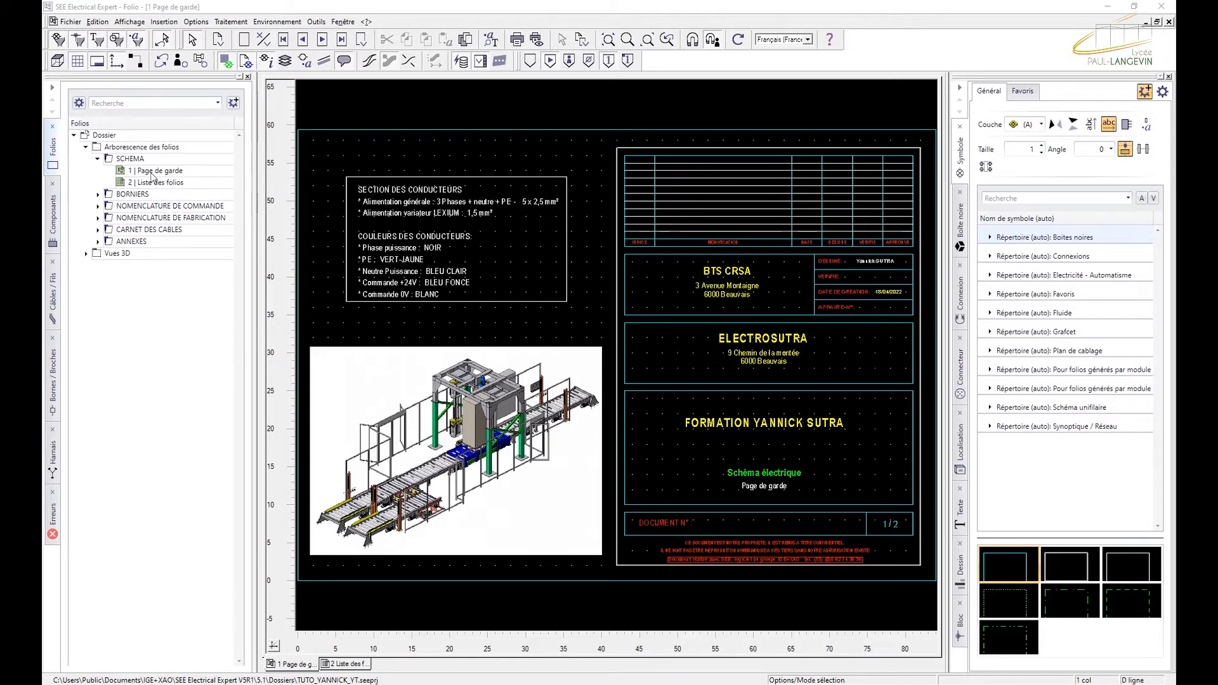
- Create folio 3 titled "DISTRIBUTION ENERGIE" in the SCHEMA group and open it
{"action": "left_click", "coordinate": [130, 158]}
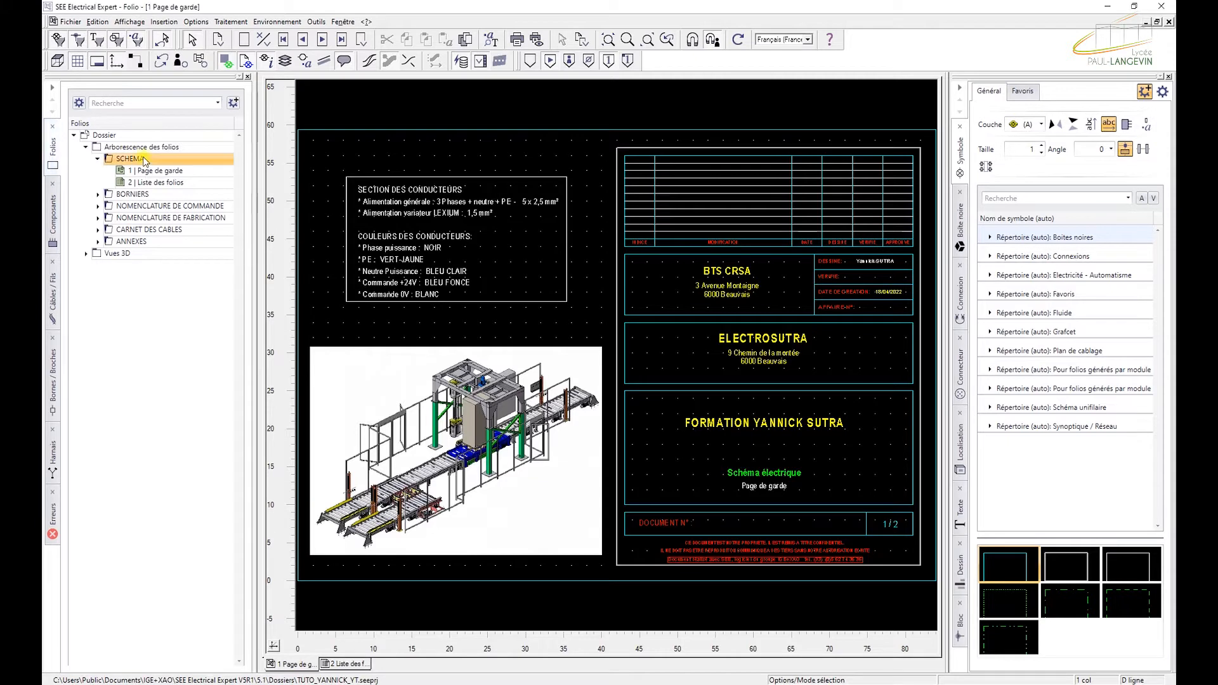
{"action": "right_click", "coordinate": [145, 160]}
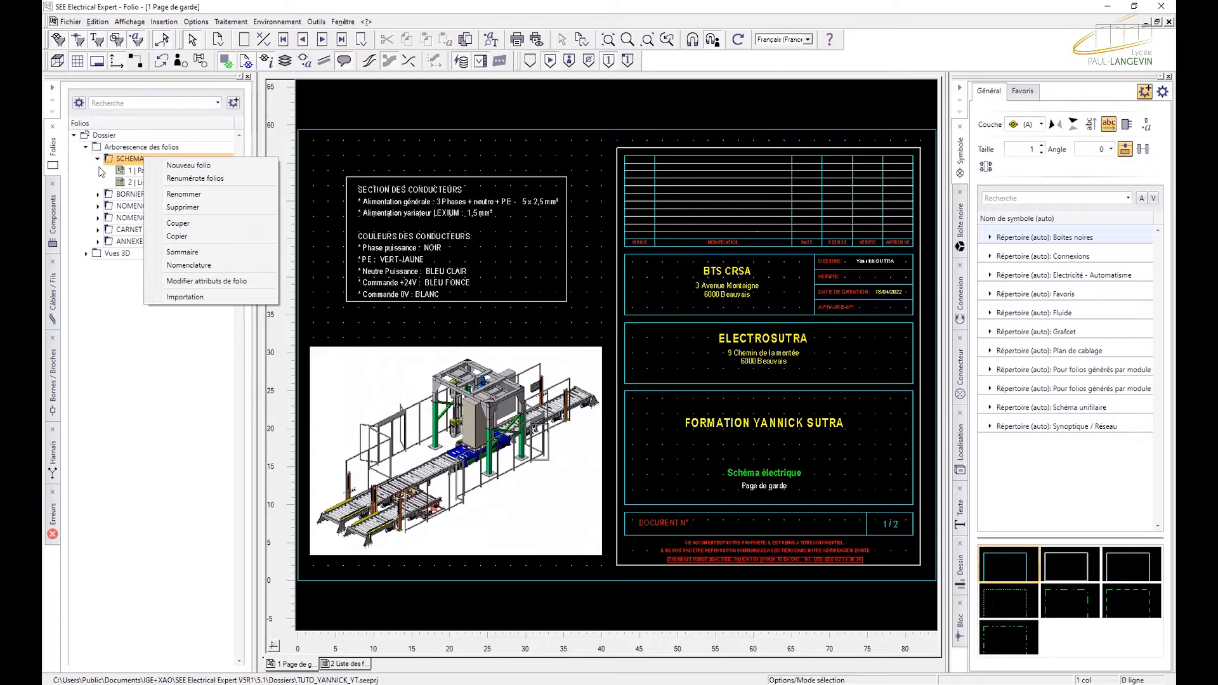
{"action": "left_click", "coordinate": [188, 165]}
{"action": "left_click", "coordinate": [532, 341]}
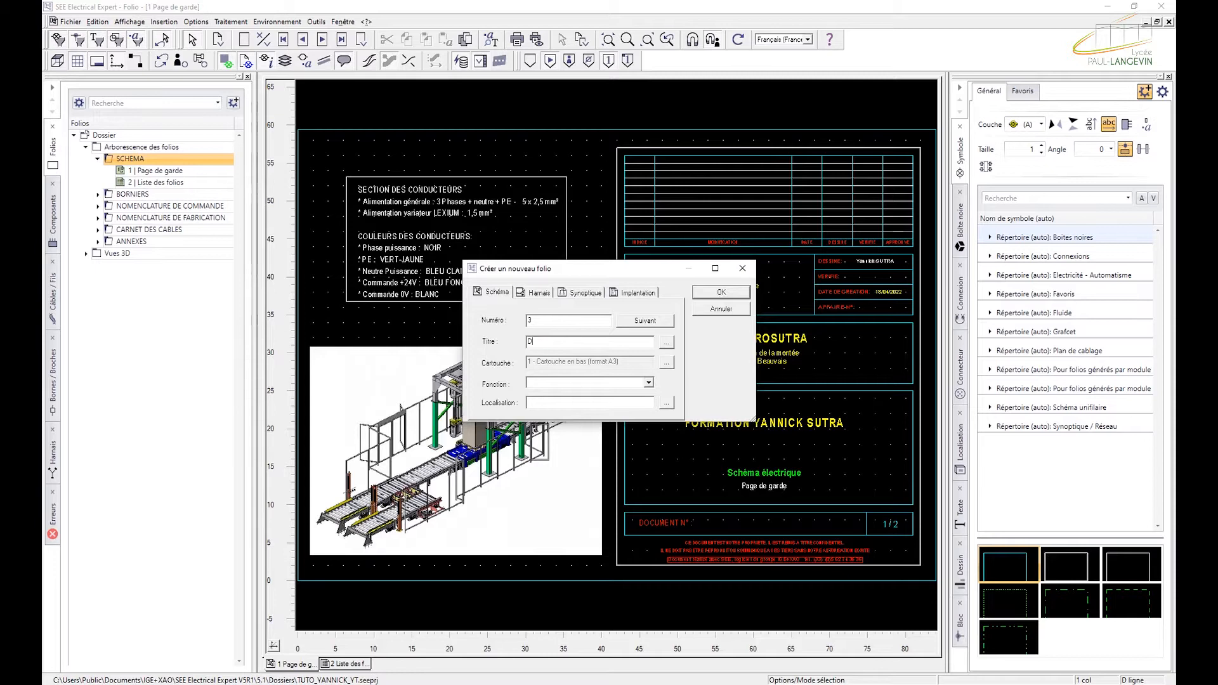
{"action": "type", "text": "DISTRIBUTION ENERFIE"}
{"action": "left_click", "coordinate": [721, 292]}
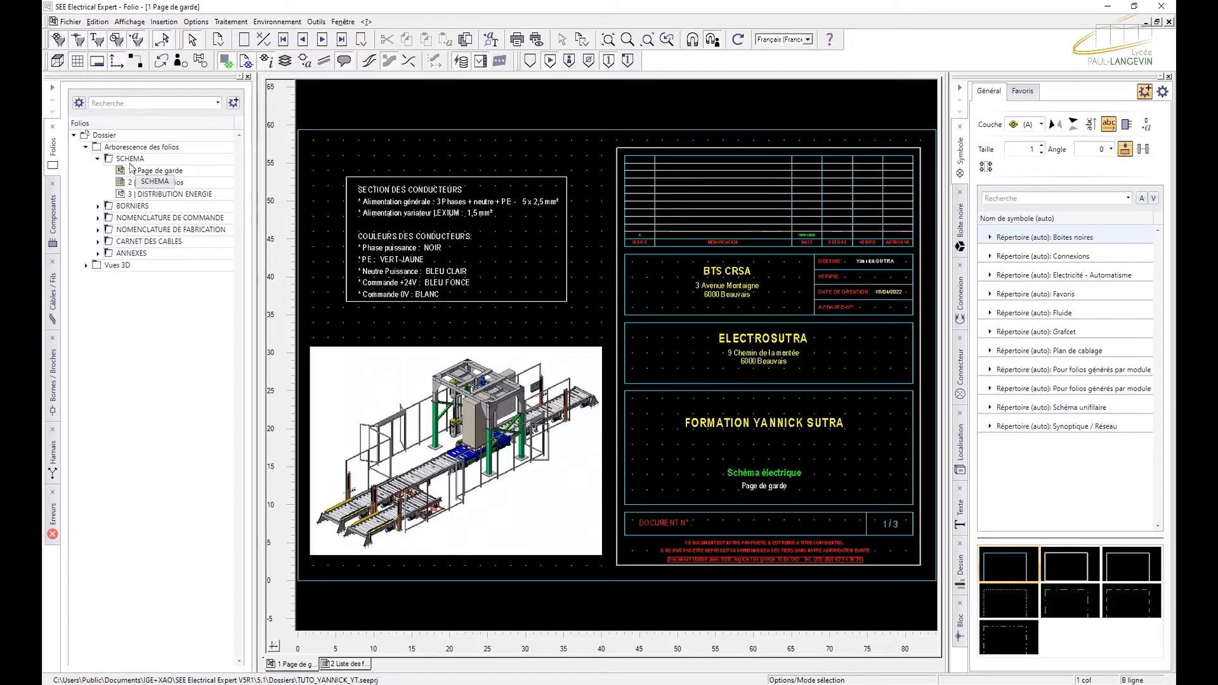
{"action": "double_click", "coordinate": [142, 196]}
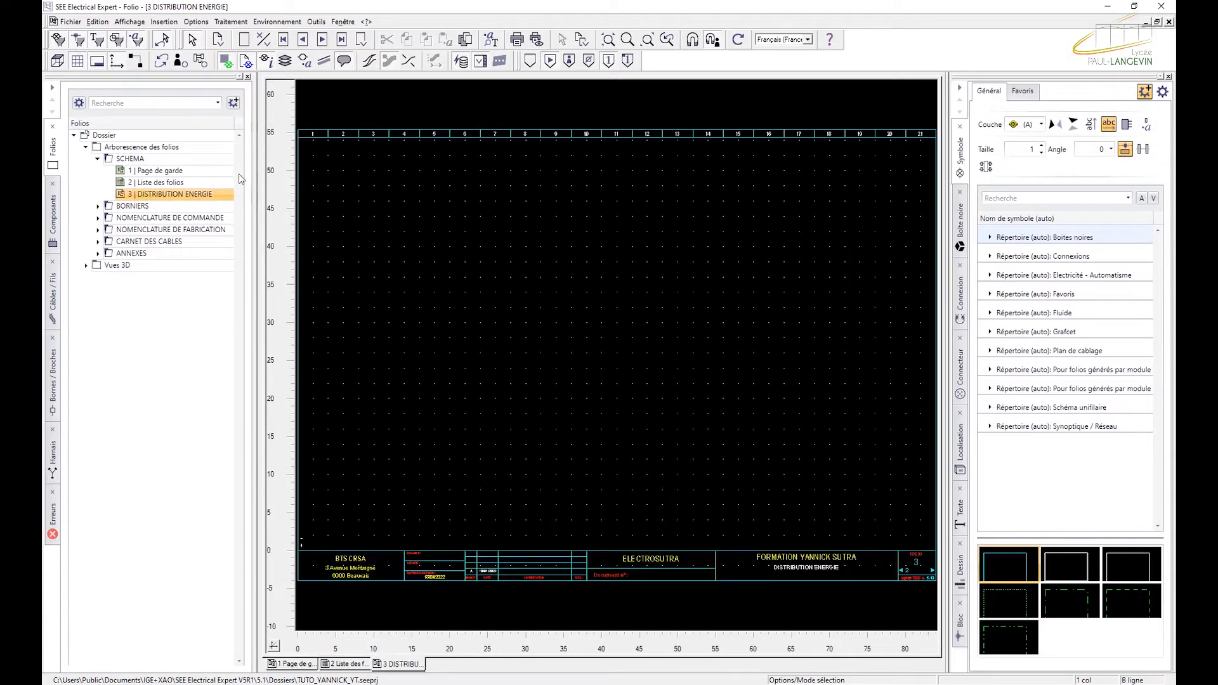
- Create the following folio, number 4, with the title "SCHEMA DE PUISSANCE"
{"action": "left_click", "coordinate": [323, 40]}
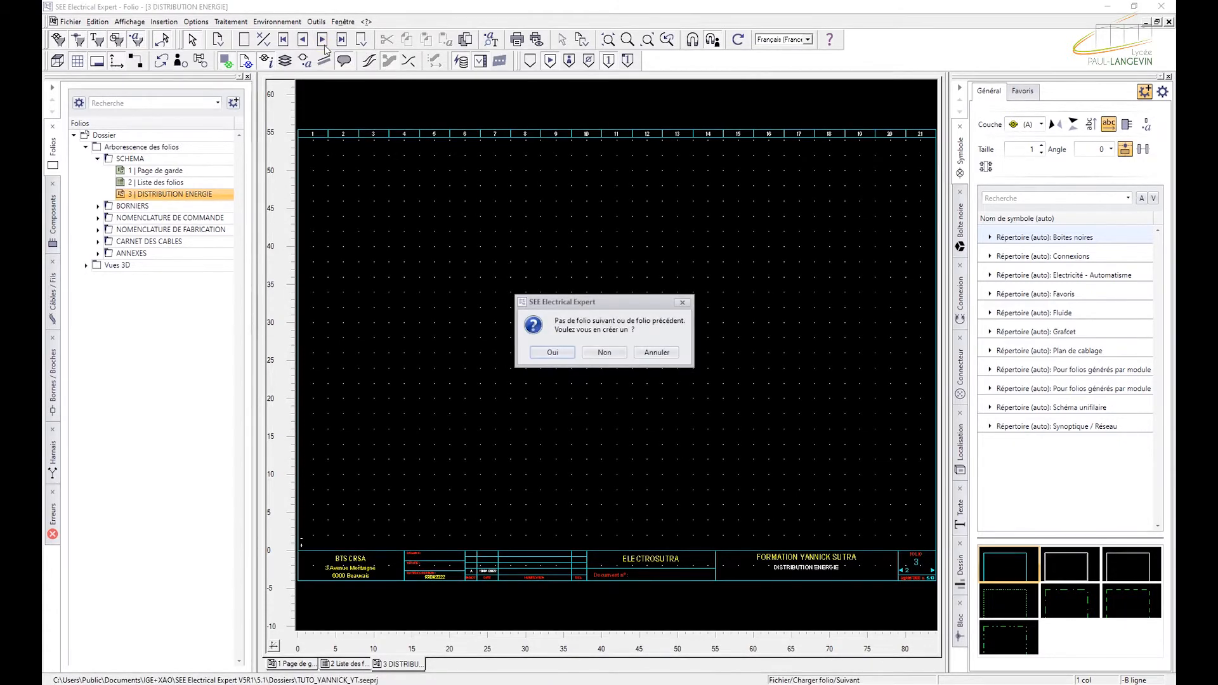
{"action": "left_click", "coordinate": [553, 352]}
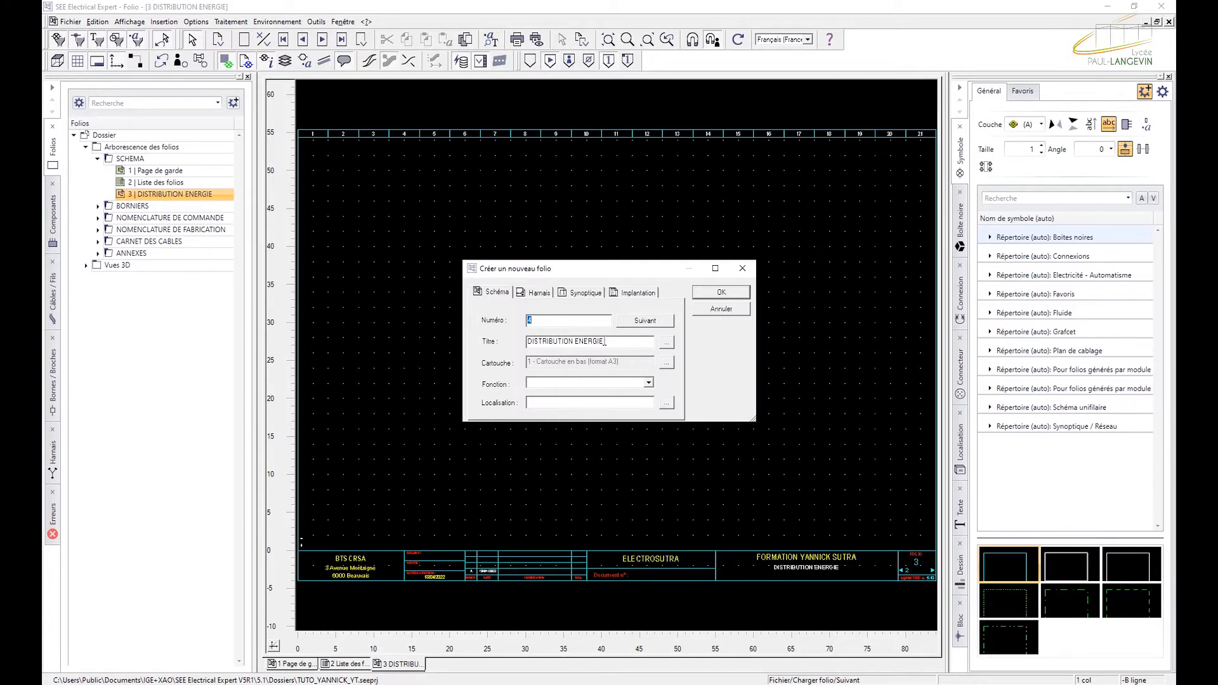
{"action": "left_click_drag", "start_coordinate": [605, 342], "coordinate": [495, 339]}
{"action": "type", "text": "S"}
{"action": "left_click", "coordinate": [747, 293]}
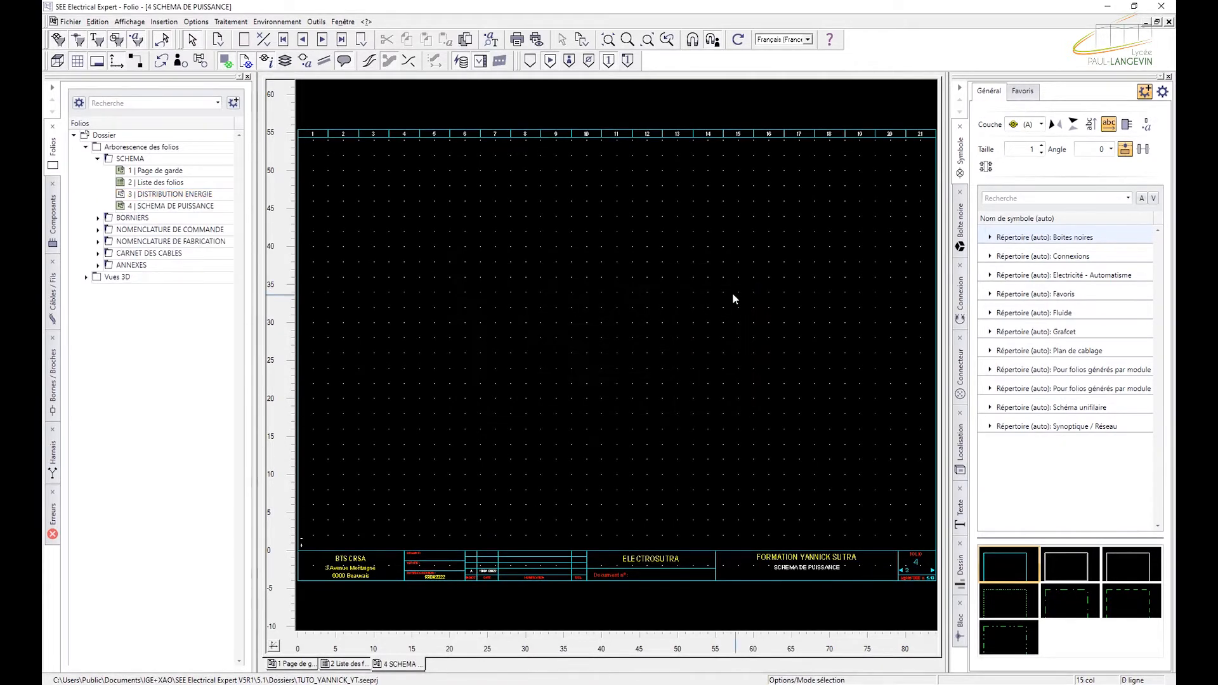
- Switch between the DISTRIBUTION ENERGIE and SCHEMA DE PUISSANCE folios, ending on DISTRIBUTION ENERGIE
{"action": "double_click", "coordinate": [182, 194]}
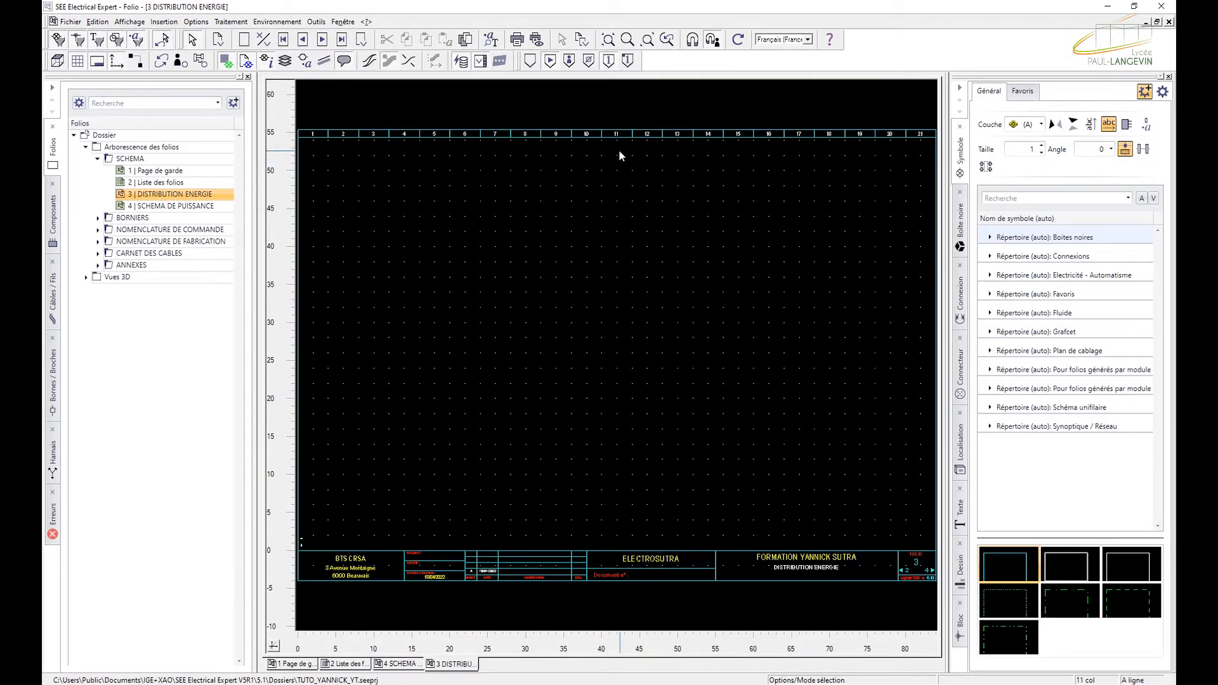
{"action": "left_click", "coordinate": [201, 205]}
{"action": "double_click", "coordinate": [201, 208]}
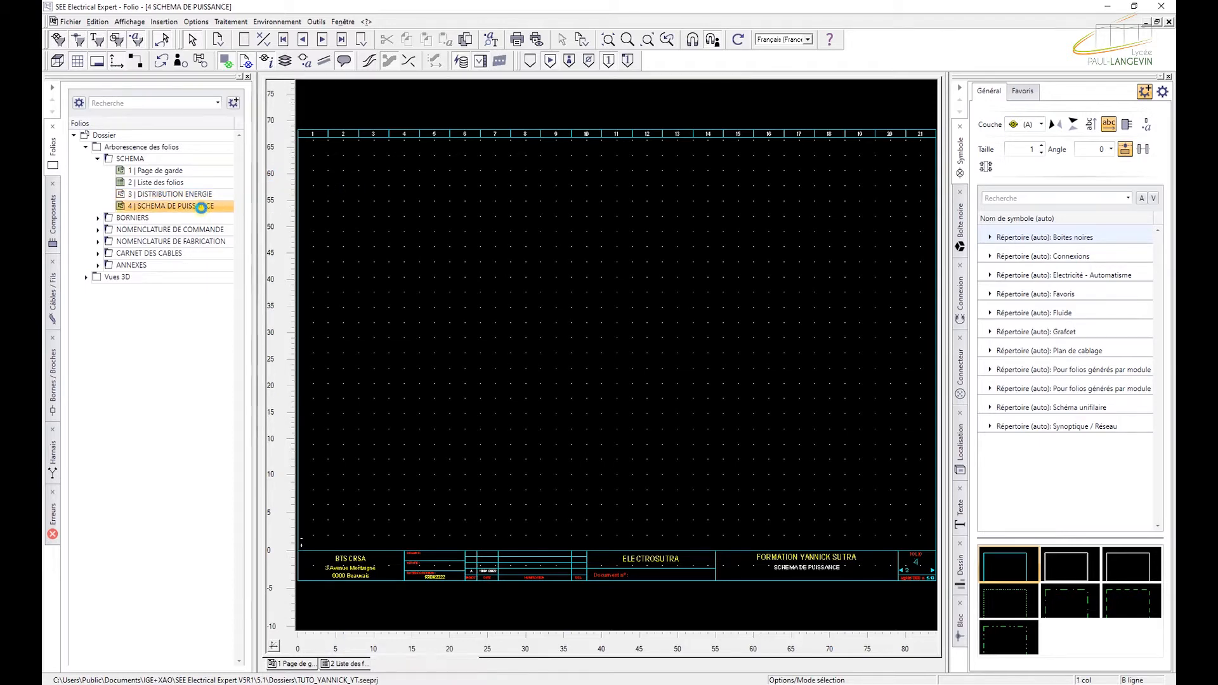
{"action": "double_click", "coordinate": [181, 194]}
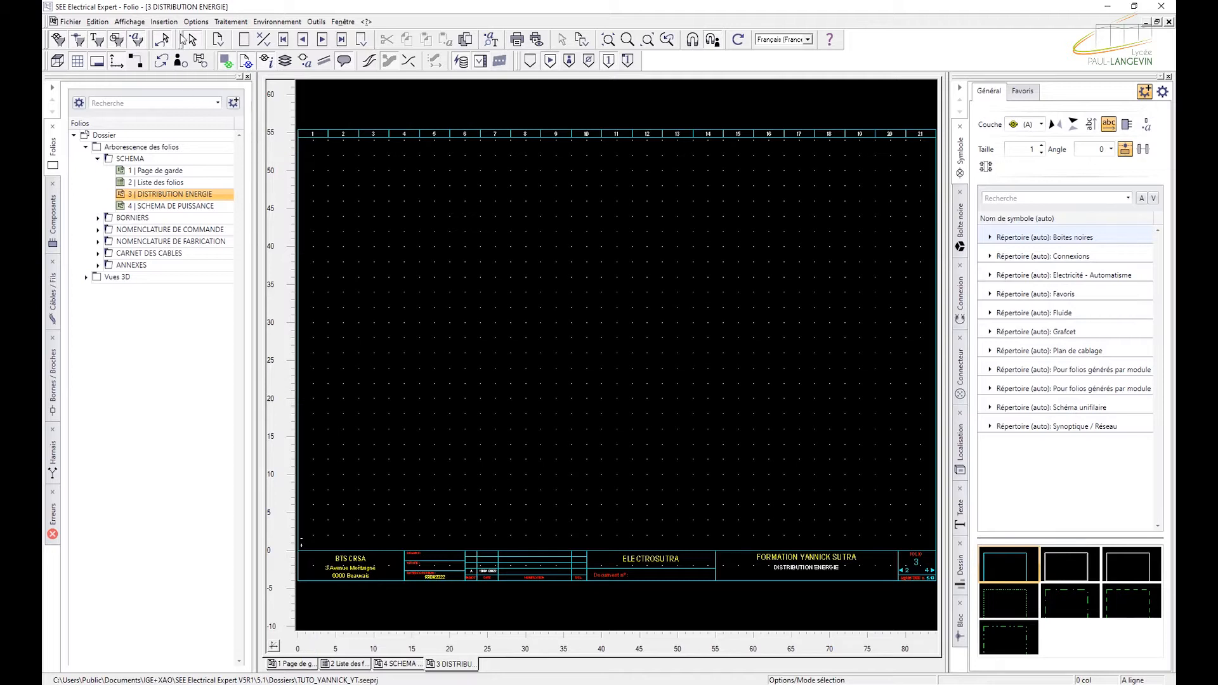
- Draw a horizontal PUISSANCE BT connection along the upper edge of folio 3, from column 1 to column 21
{"action": "left_click", "coordinate": [166, 22]}
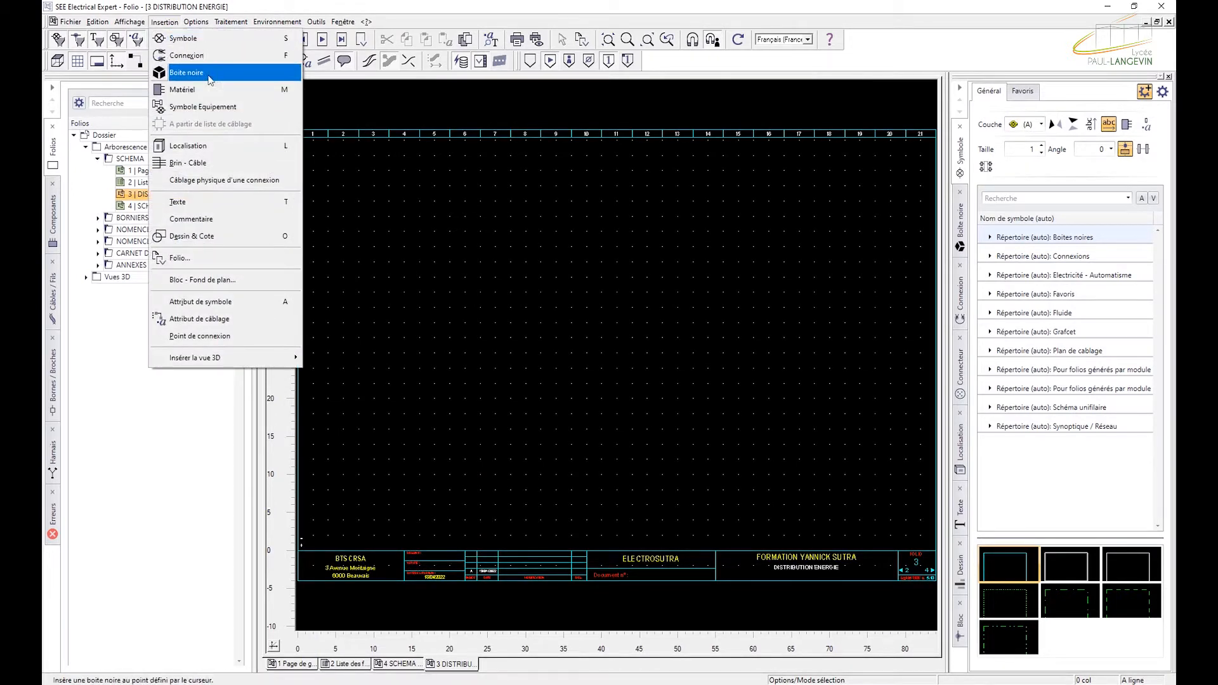
{"action": "left_click", "coordinate": [658, 4]}
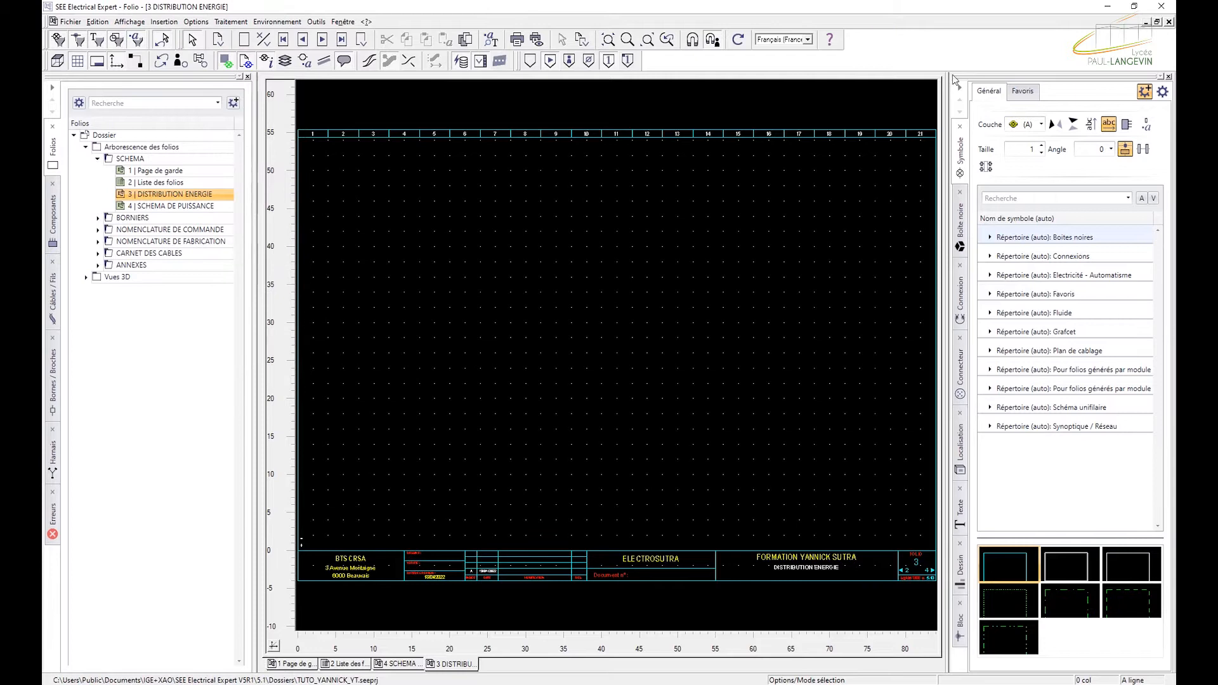
{"action": "left_click", "coordinate": [962, 302]}
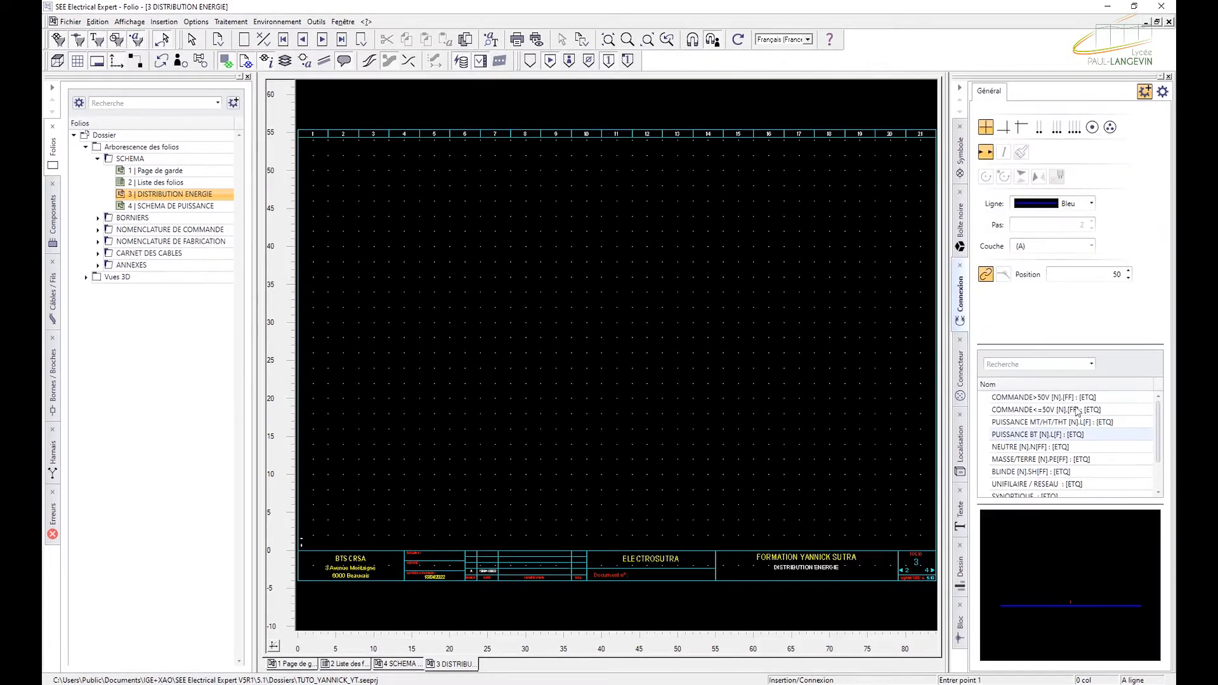
{"action": "left_click", "coordinate": [1057, 398]}
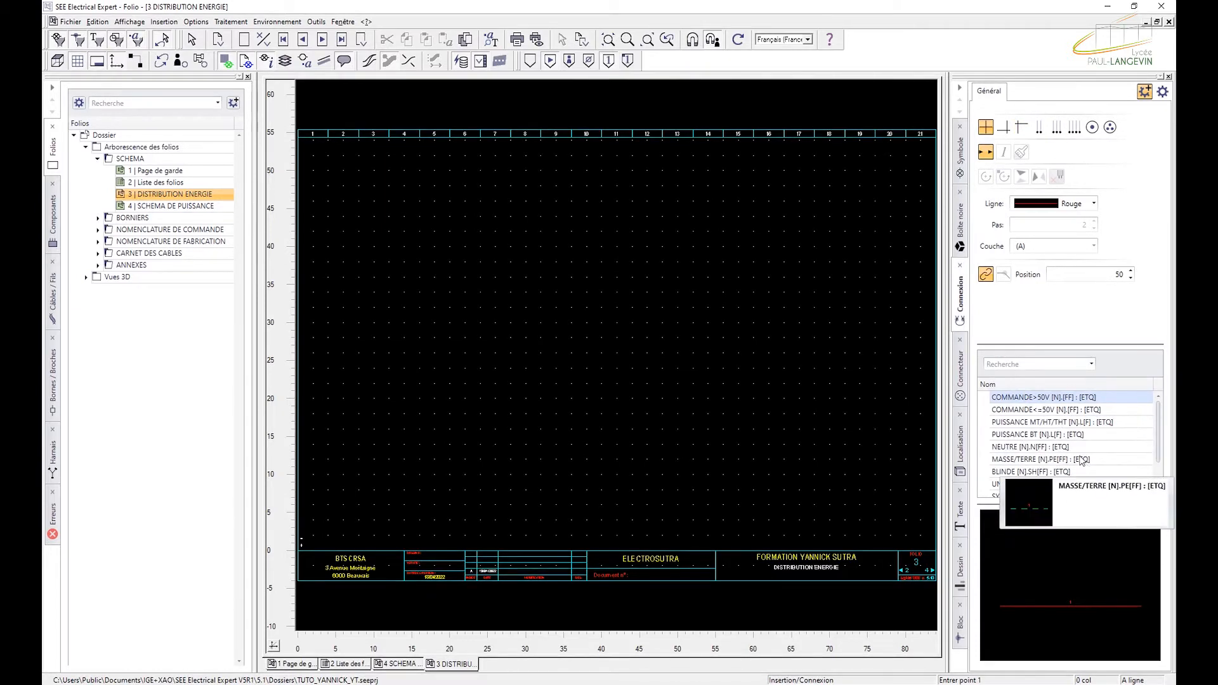
{"action": "left_click", "coordinate": [1050, 436]}
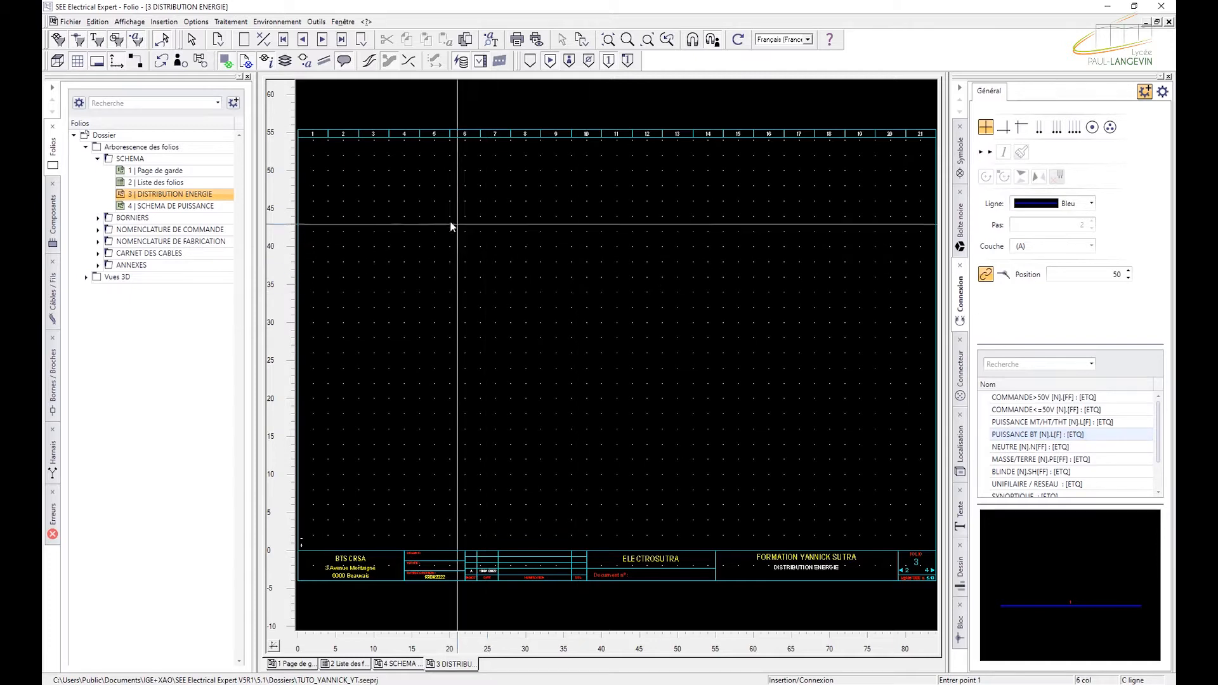
{"action": "left_click", "coordinate": [316, 157]}
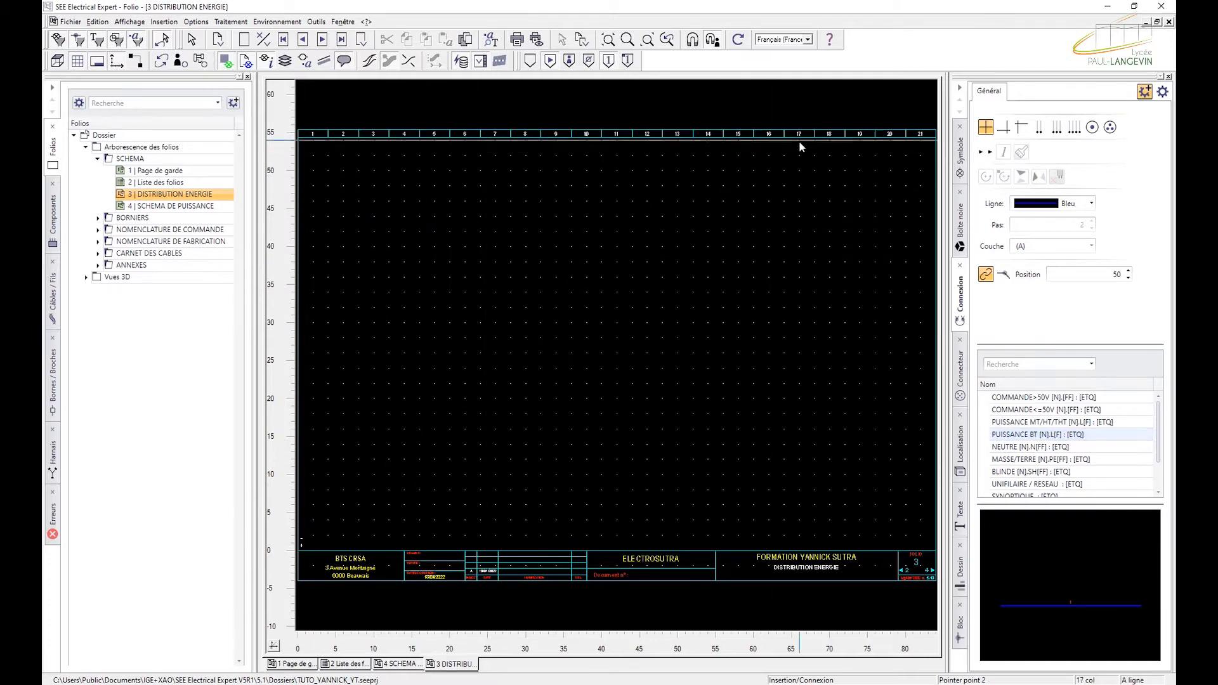
{"action": "left_click", "coordinate": [914, 155]}
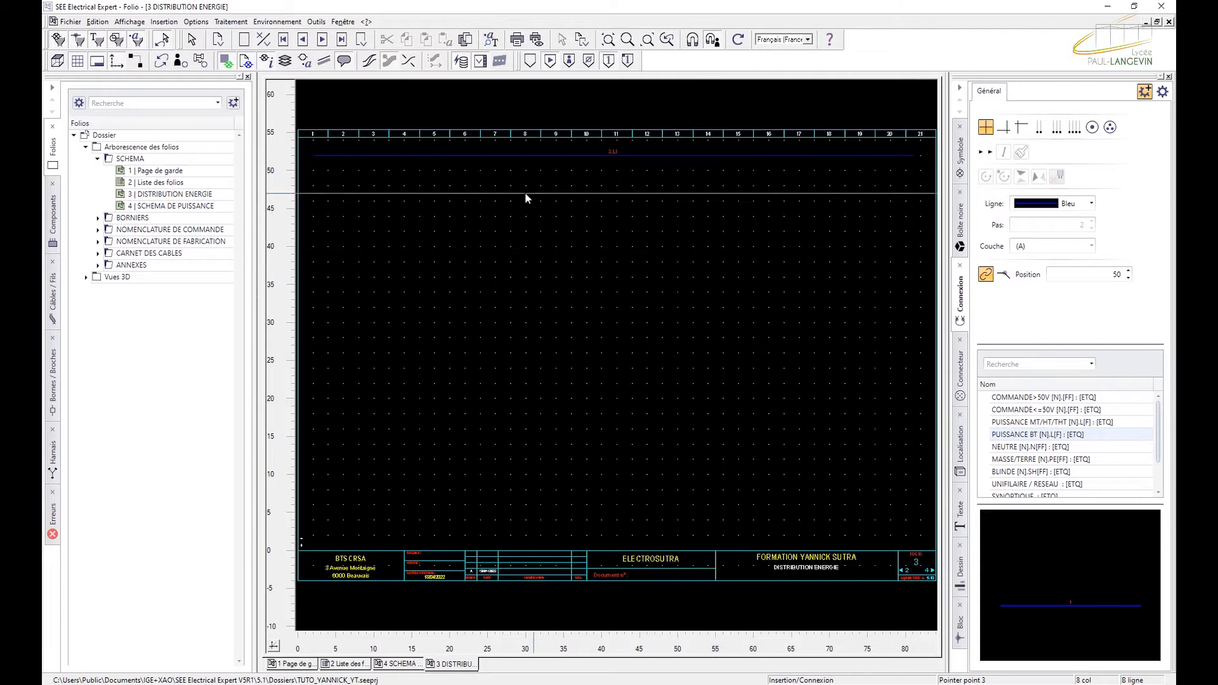
- Draw a matching PUISSANCE BT connection from column 1 to column 21 on folio 4, and return to folio 3
{"action": "left_click", "coordinate": [323, 42]}
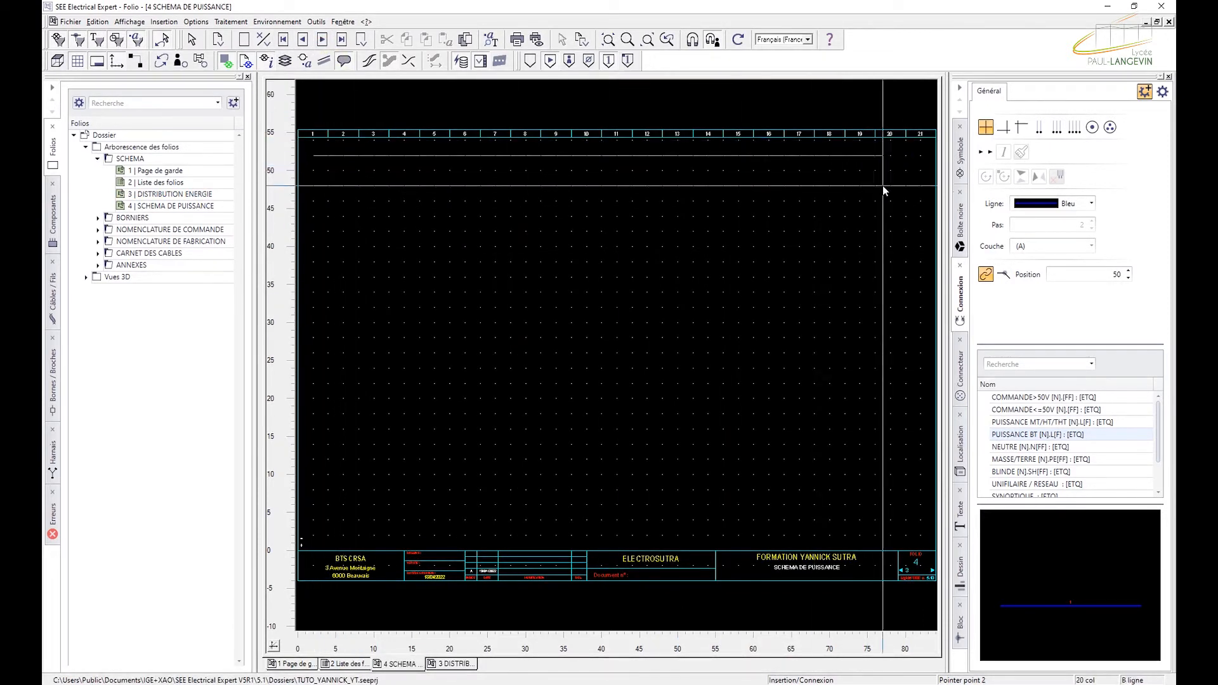
{"action": "left_click", "coordinate": [922, 155]}
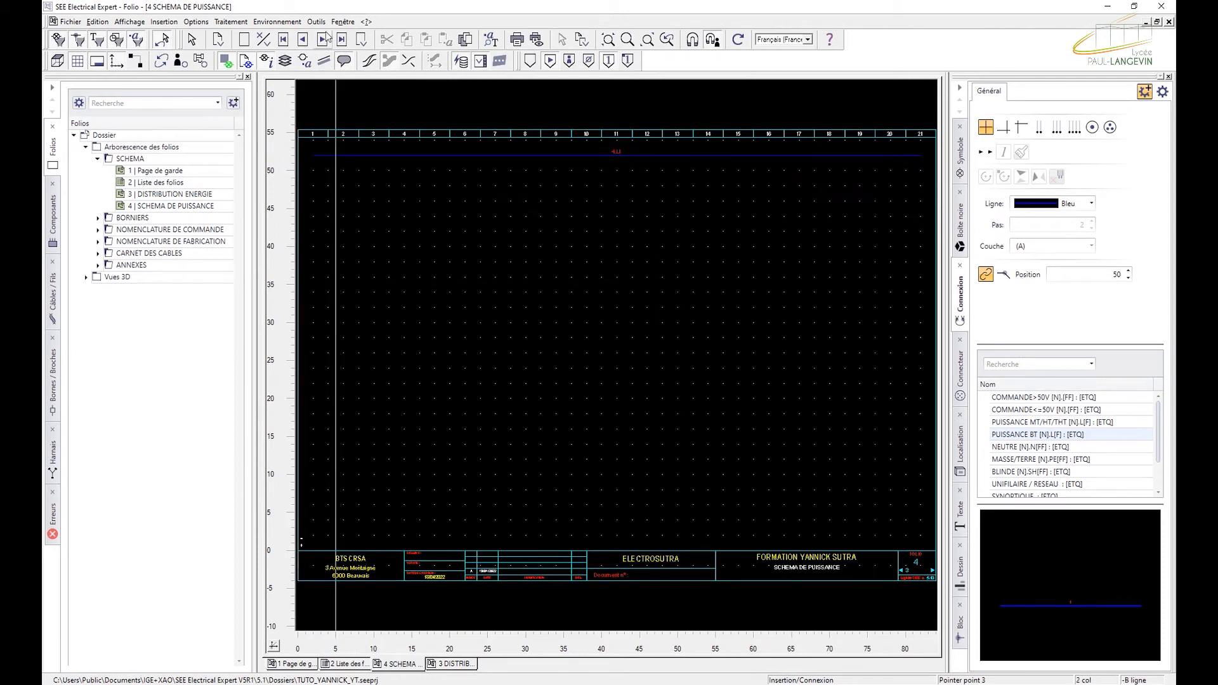
{"action": "left_click", "coordinate": [303, 39]}
{"action": "key", "text": "Escape"}
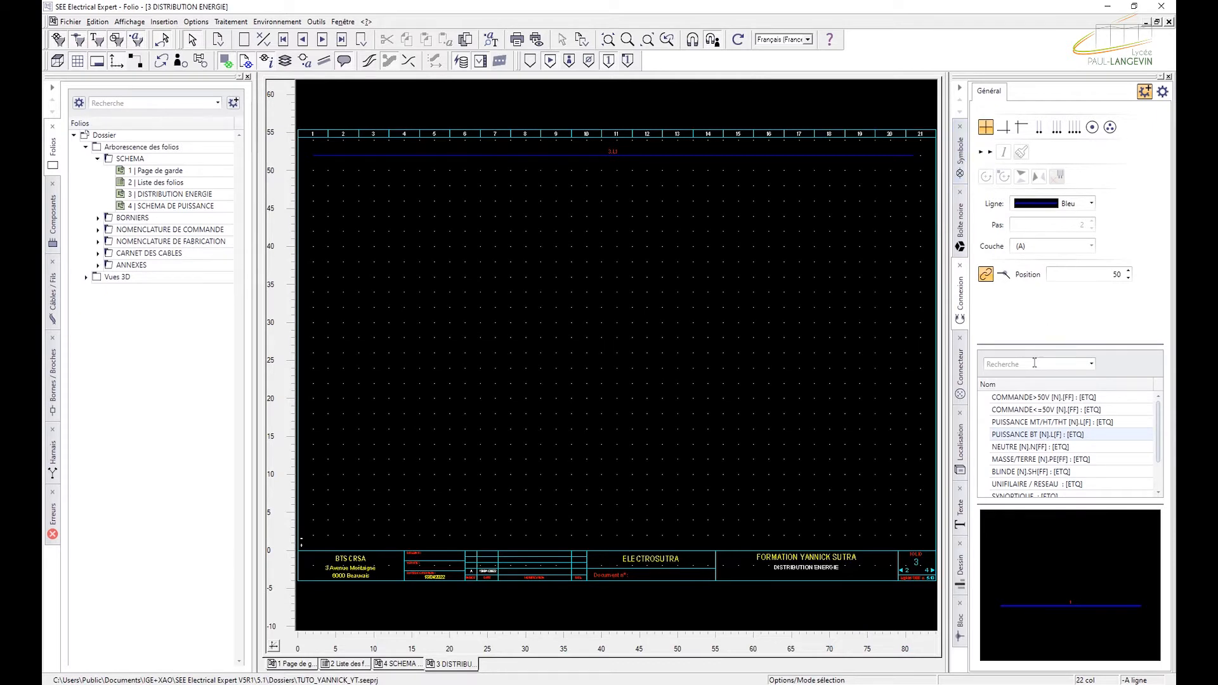
- Find the "tenant" symbols and place a "Vers la droite" arrow at the right end of folio 3's power connection
{"action": "left_click", "coordinate": [962, 167]}
{"action": "left_click", "coordinate": [1019, 200]}
{"action": "type", "text": "tenant"}
{"action": "key", "text": "Return"}
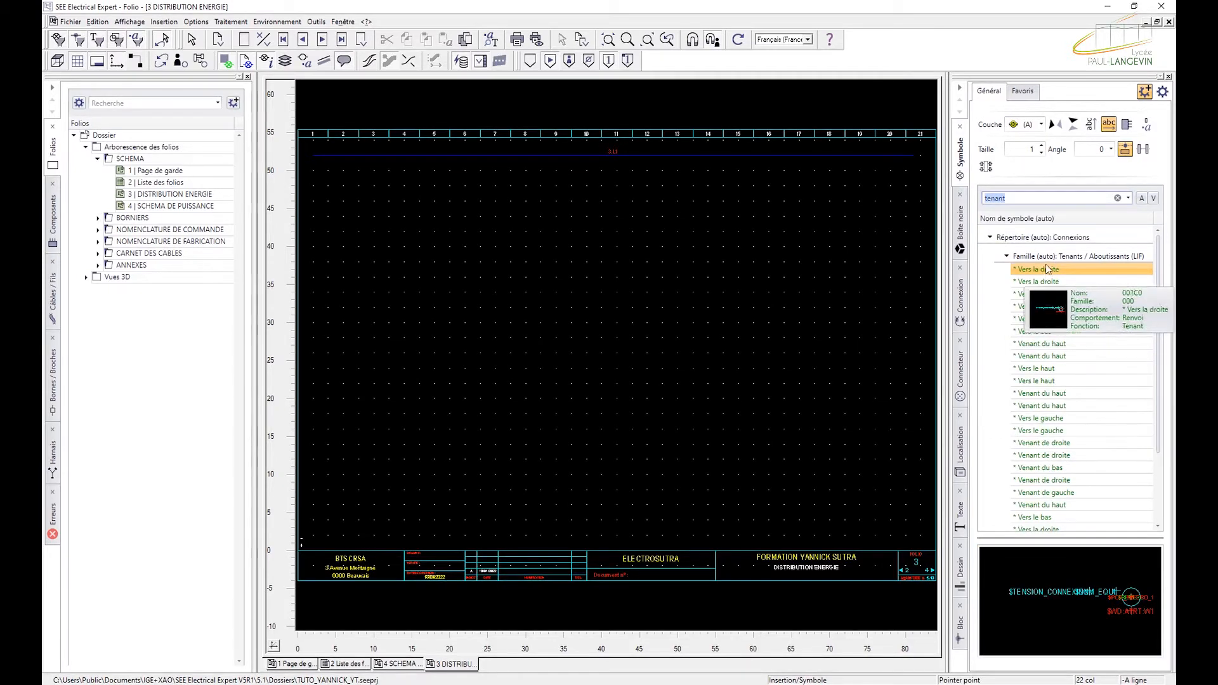
{"action": "left_click", "coordinate": [1049, 260]}
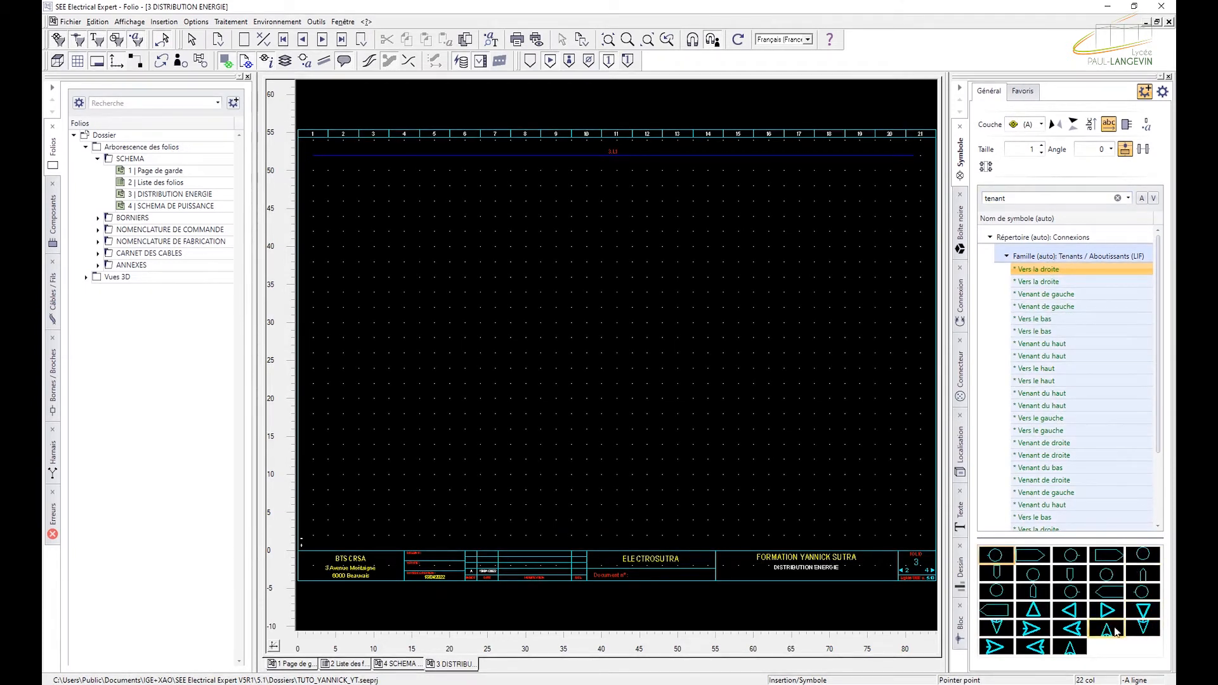
{"action": "left_click", "coordinate": [1031, 630]}
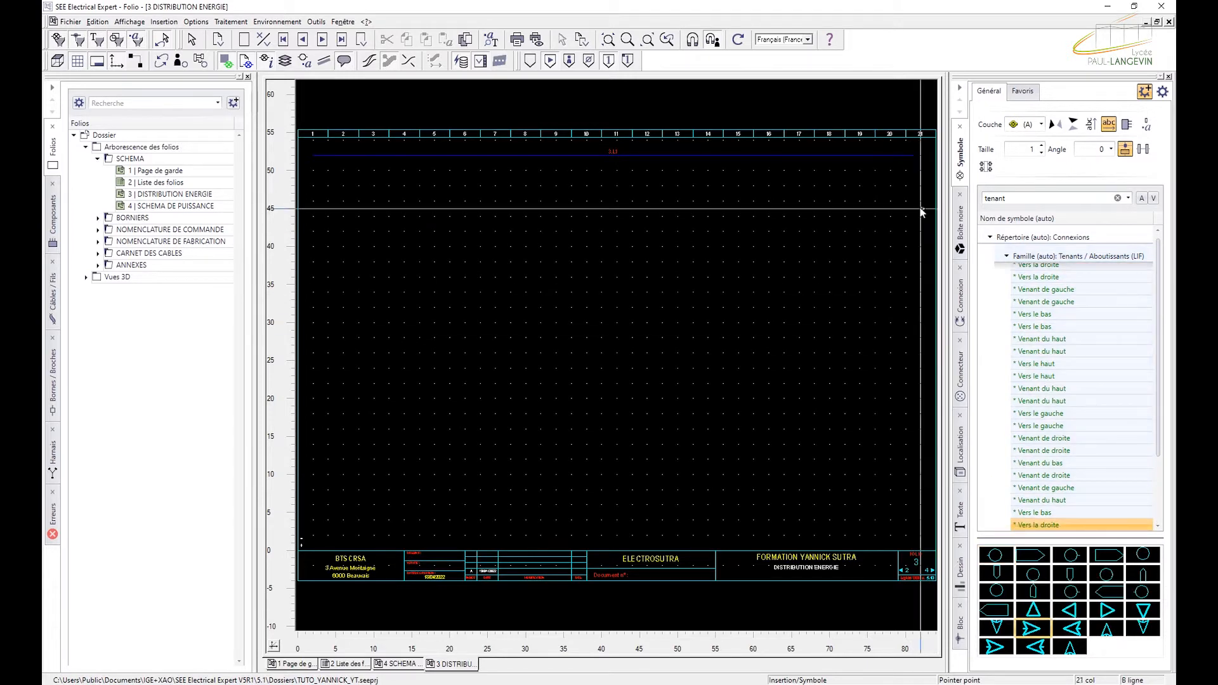
{"action": "left_click", "coordinate": [916, 156]}
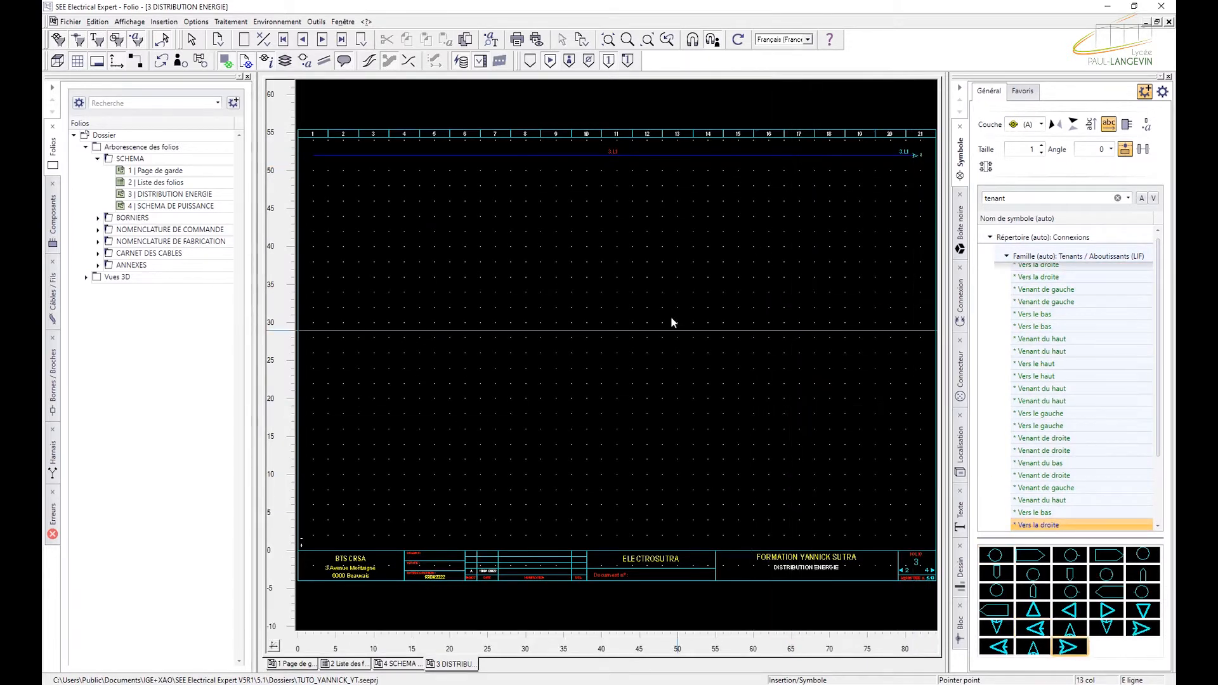
- Place a "Venant de gauche" arrow at the left end of the power connection on folio 4
{"action": "left_click", "coordinate": [341, 39]}
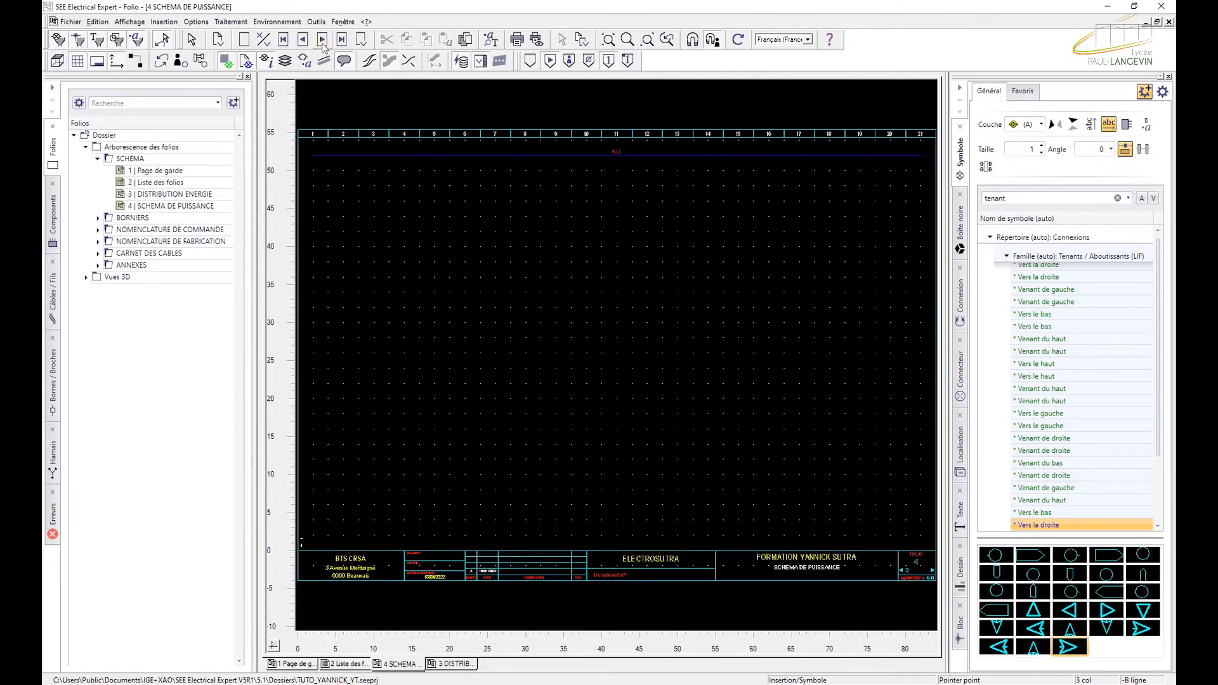
{"action": "left_click", "coordinate": [1114, 614]}
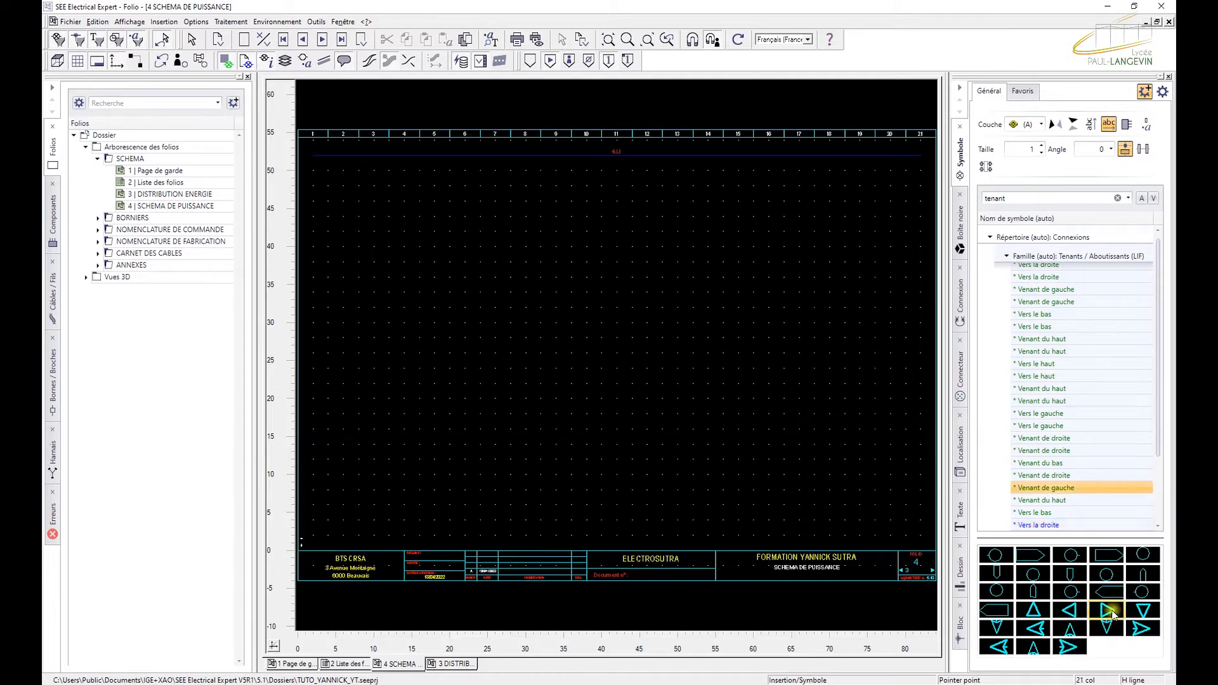
{"action": "left_click", "coordinate": [313, 155]}
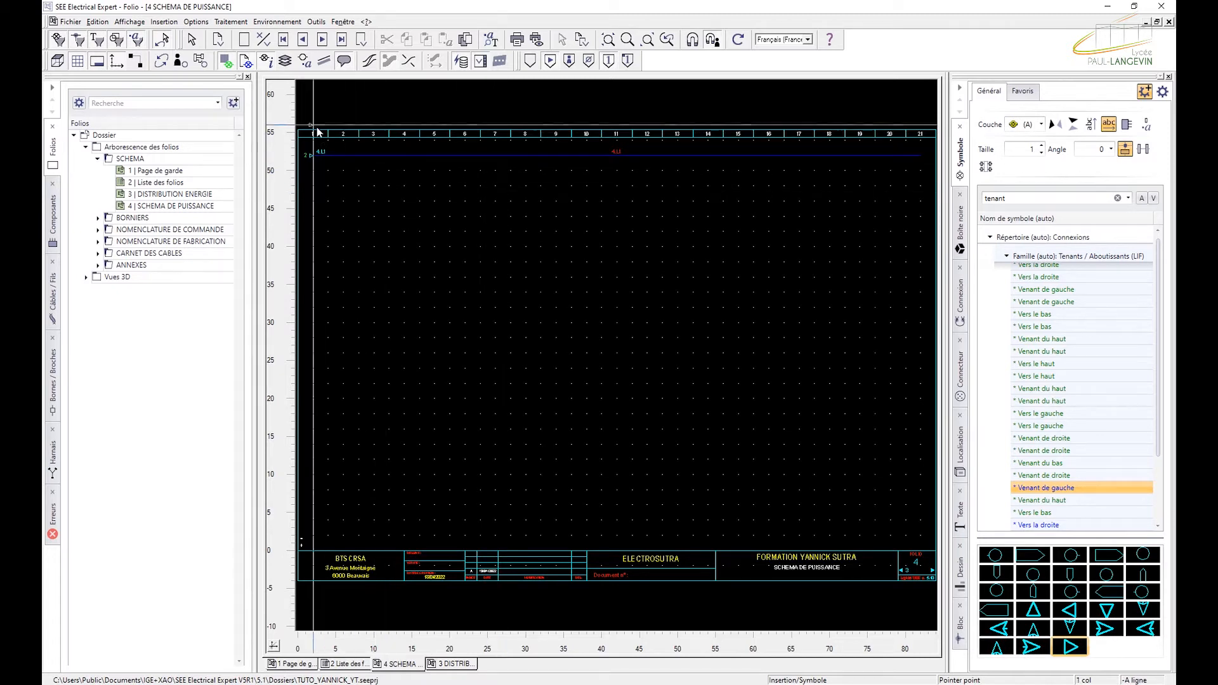
- Check the outgoing arrow on folio 3, and set the Etiquette of folio 4's incoming arrow to 1
{"action": "left_click", "coordinate": [303, 39]}
{"action": "left_click", "coordinate": [341, 39]}
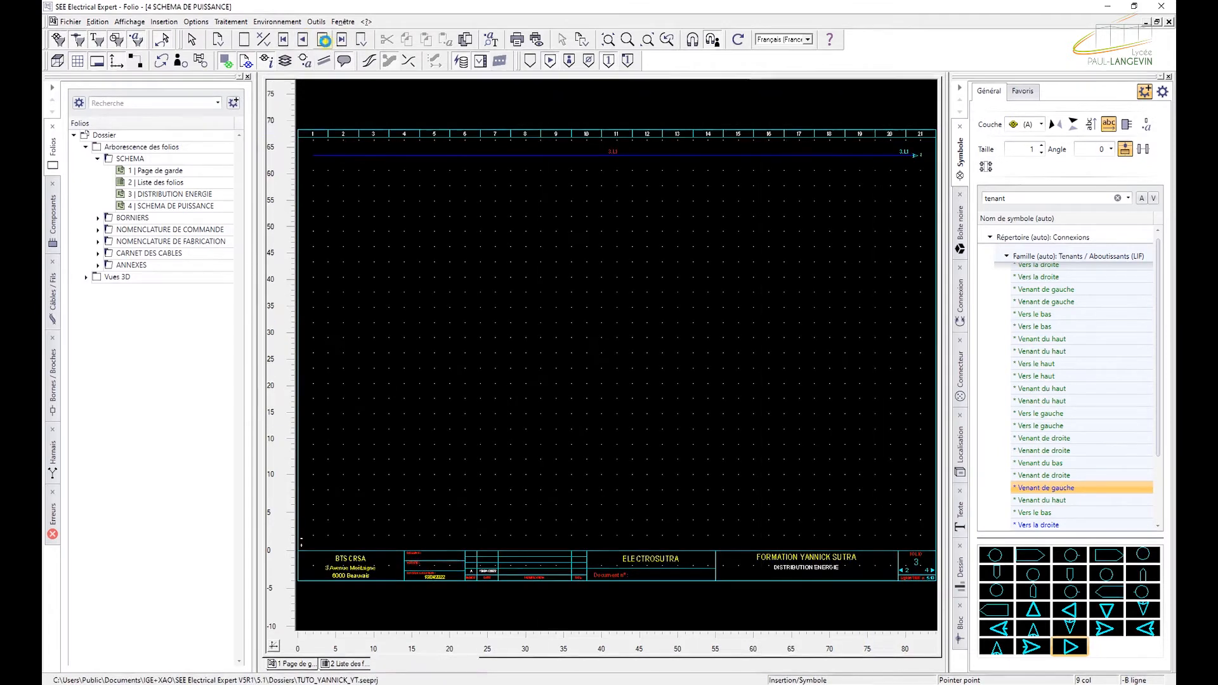
{"action": "left_click", "coordinate": [311, 157]}
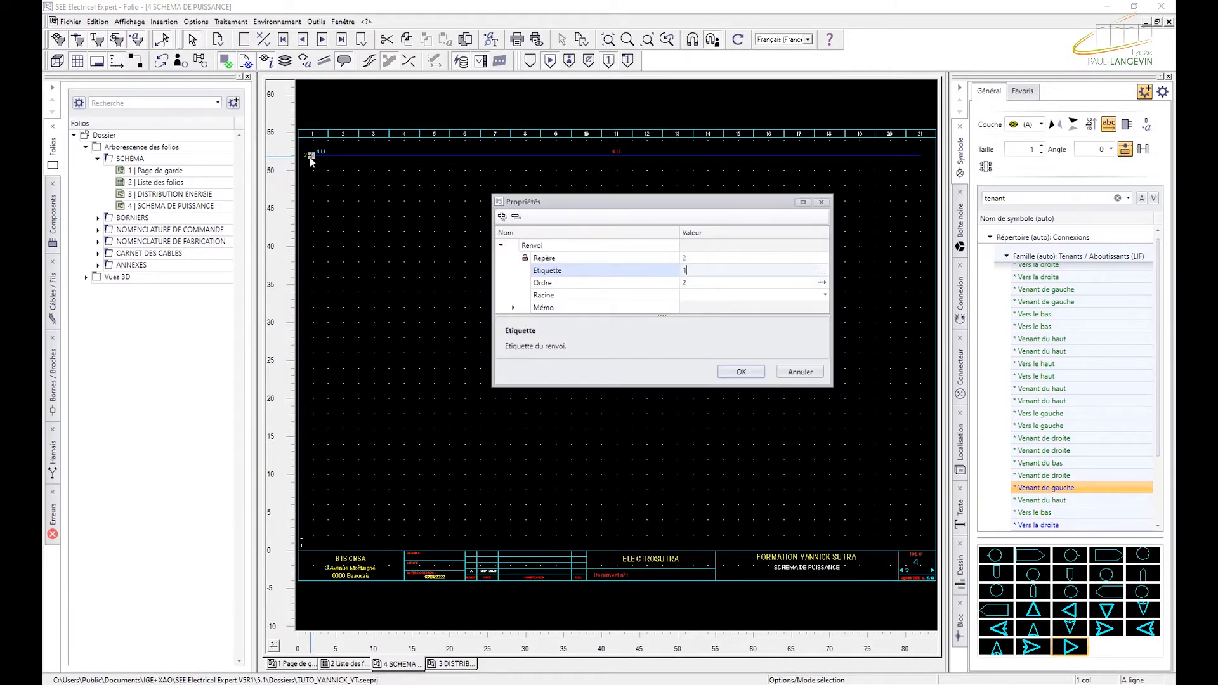
{"action": "type", "text": "1"}
{"action": "key", "text": "Tab"}
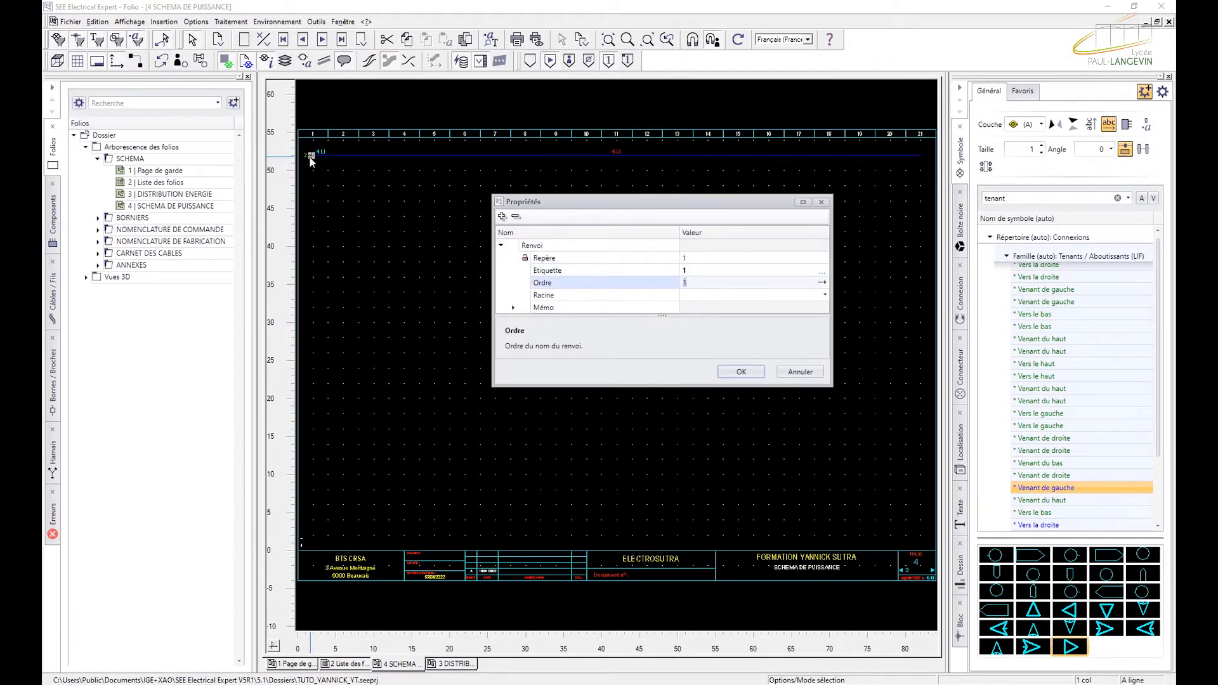
{"action": "left_click", "coordinate": [742, 370]}
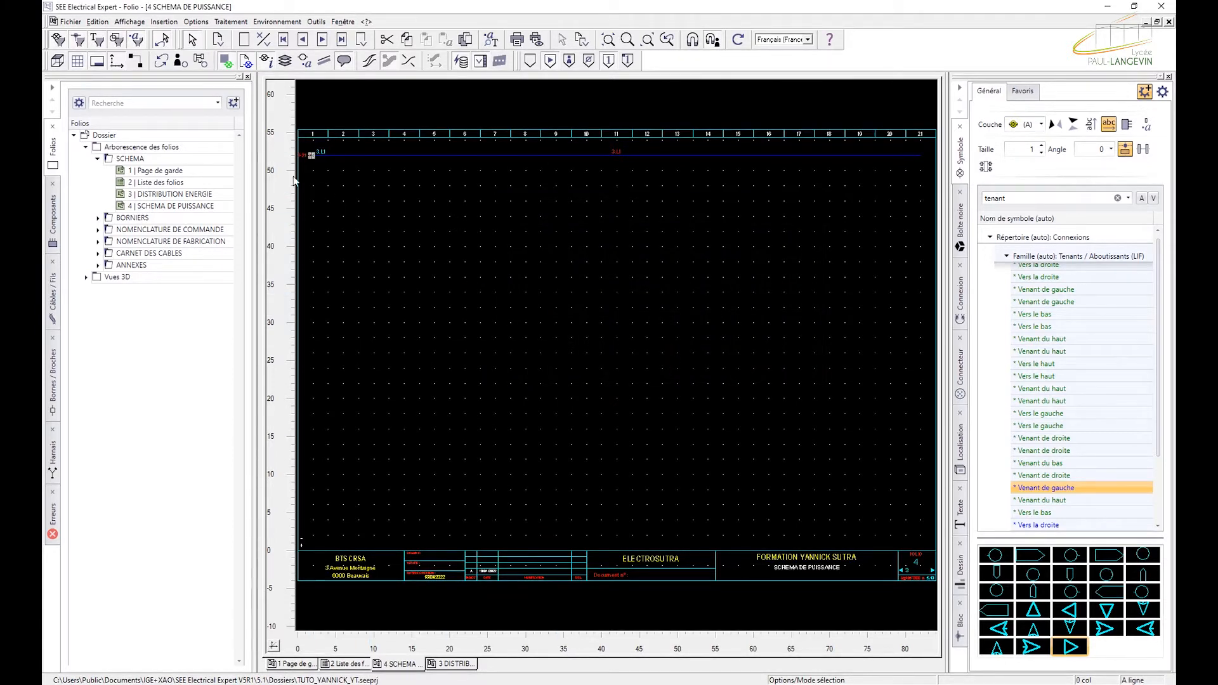
- Follow the cross-reference of the incoming arrow on folio 4 to its Tenant symbol
{"action": "scroll", "coordinate": [314, 162], "scroll_direction": "up", "scroll_amount": 3}
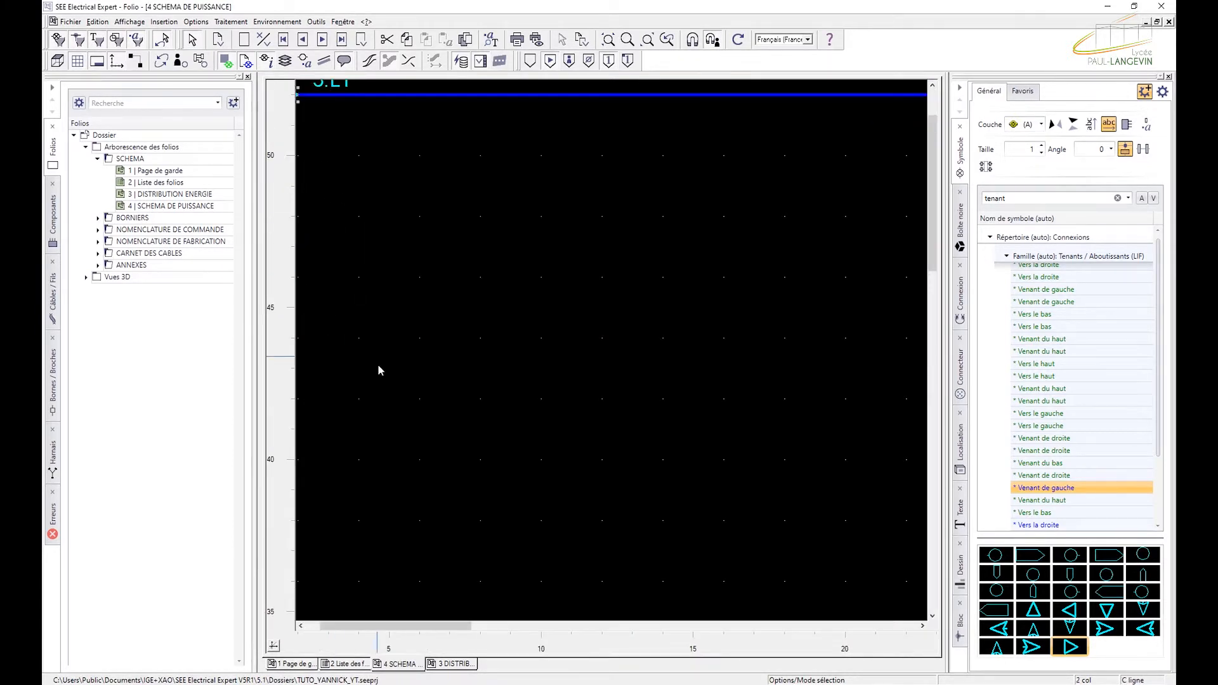
{"action": "left_click_drag", "start_coordinate": [378, 625], "coordinate": [349, 611]}
{"action": "scroll", "coordinate": [303, 230], "scroll_direction": "up", "scroll_amount": 2}
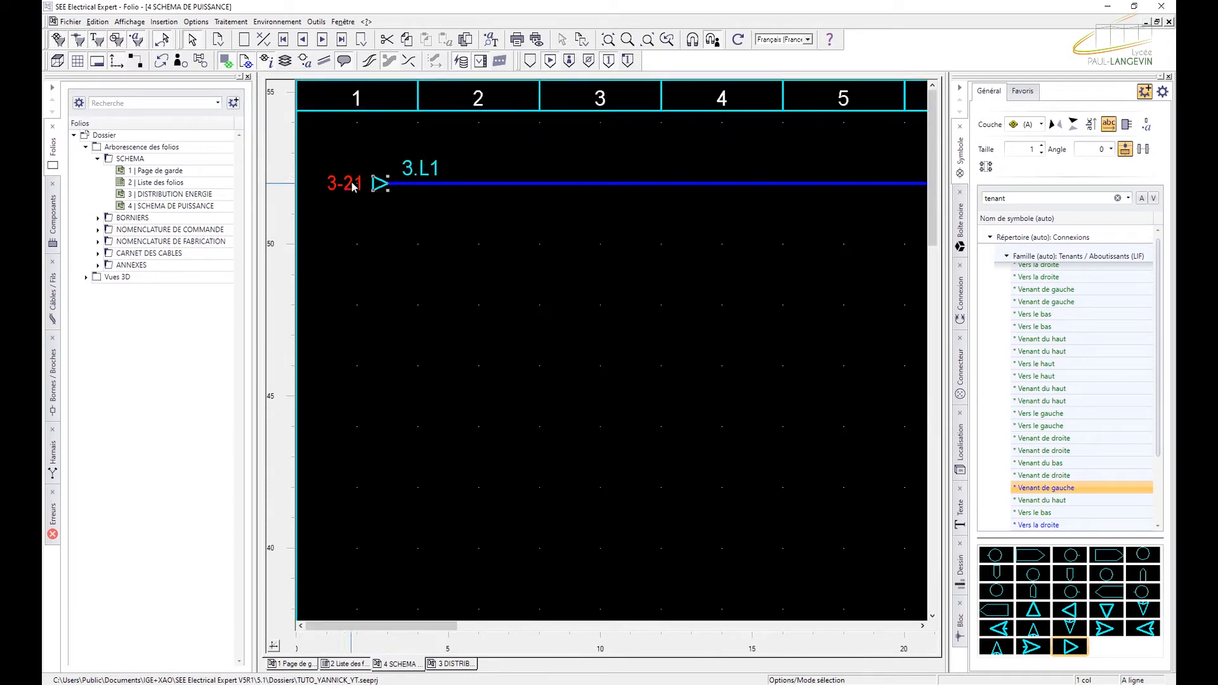
{"action": "right_click", "coordinate": [378, 184]}
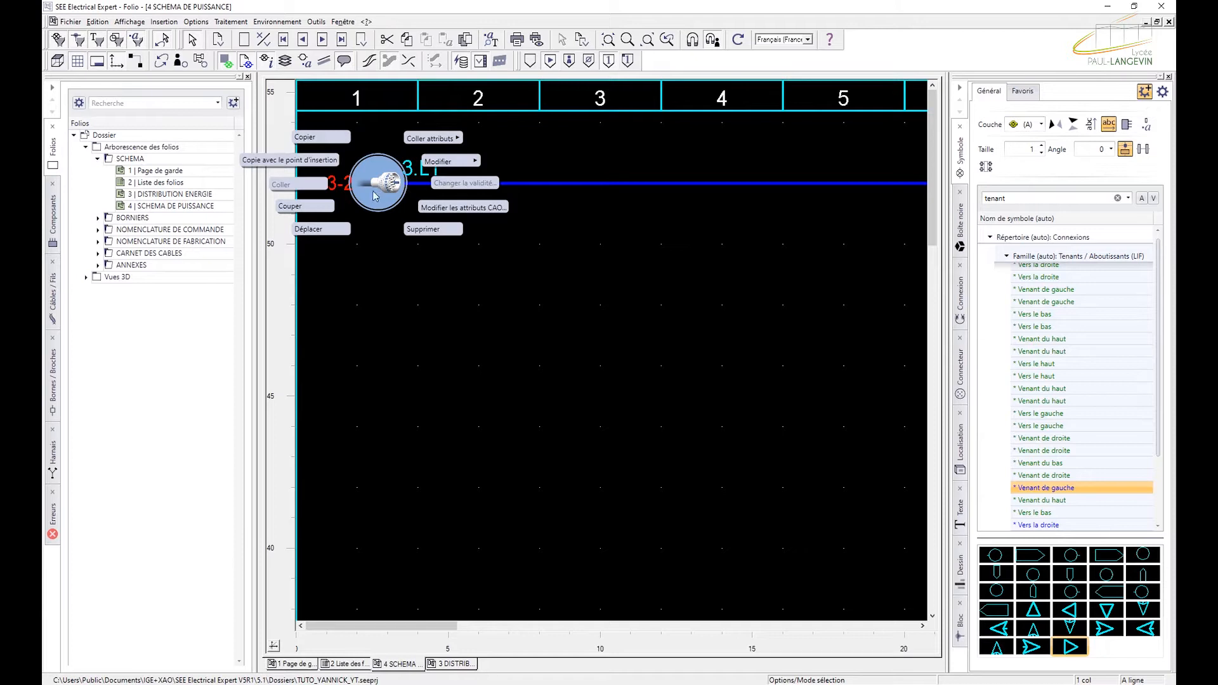
{"action": "scroll", "coordinate": [376, 190], "scroll_direction": "down", "scroll_amount": 1}
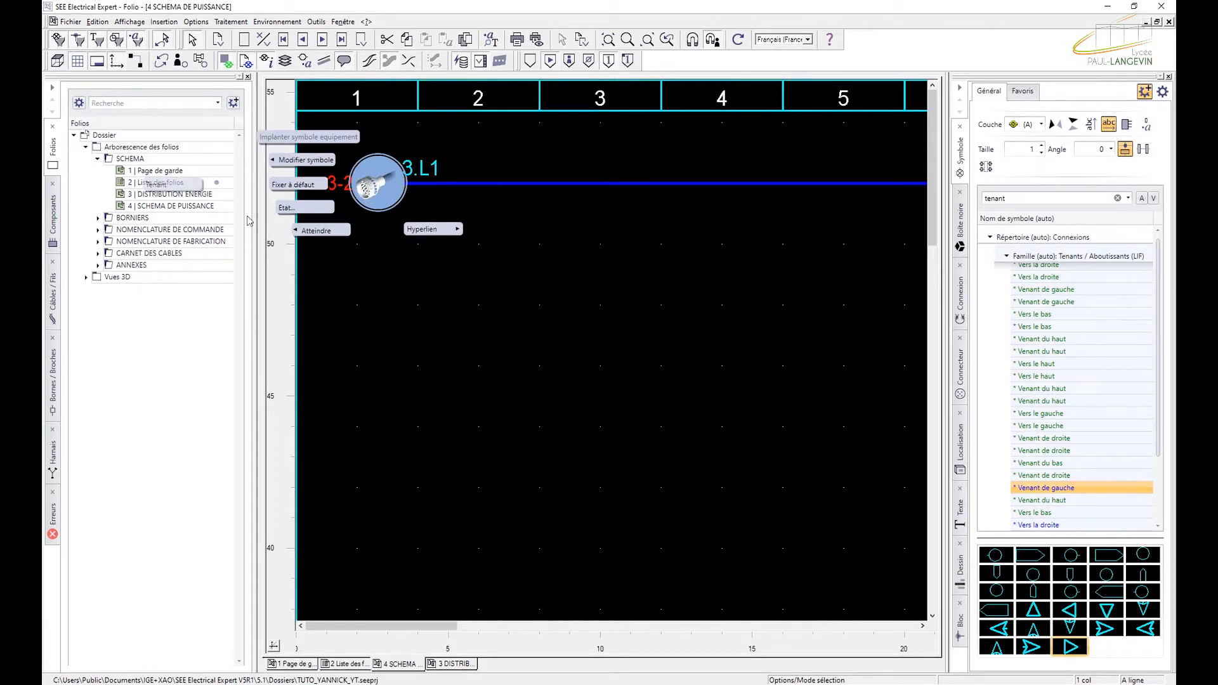
{"action": "left_click", "coordinate": [303, 234]}
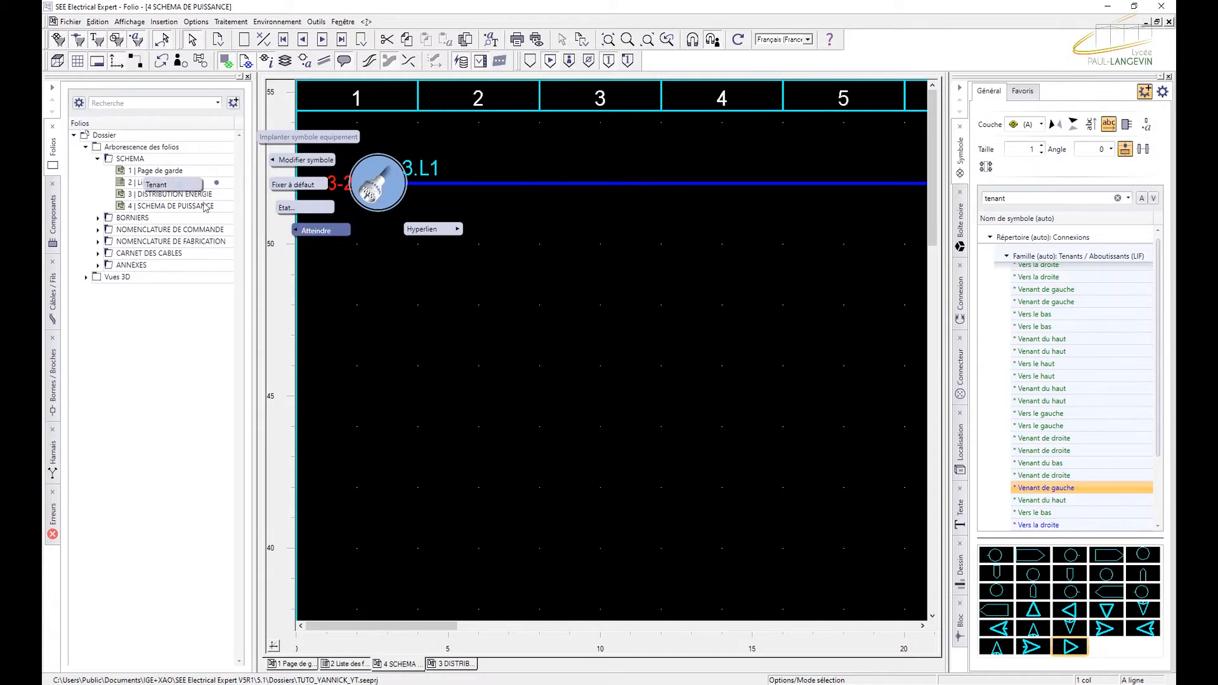
{"action": "left_click", "coordinate": [174, 186]}
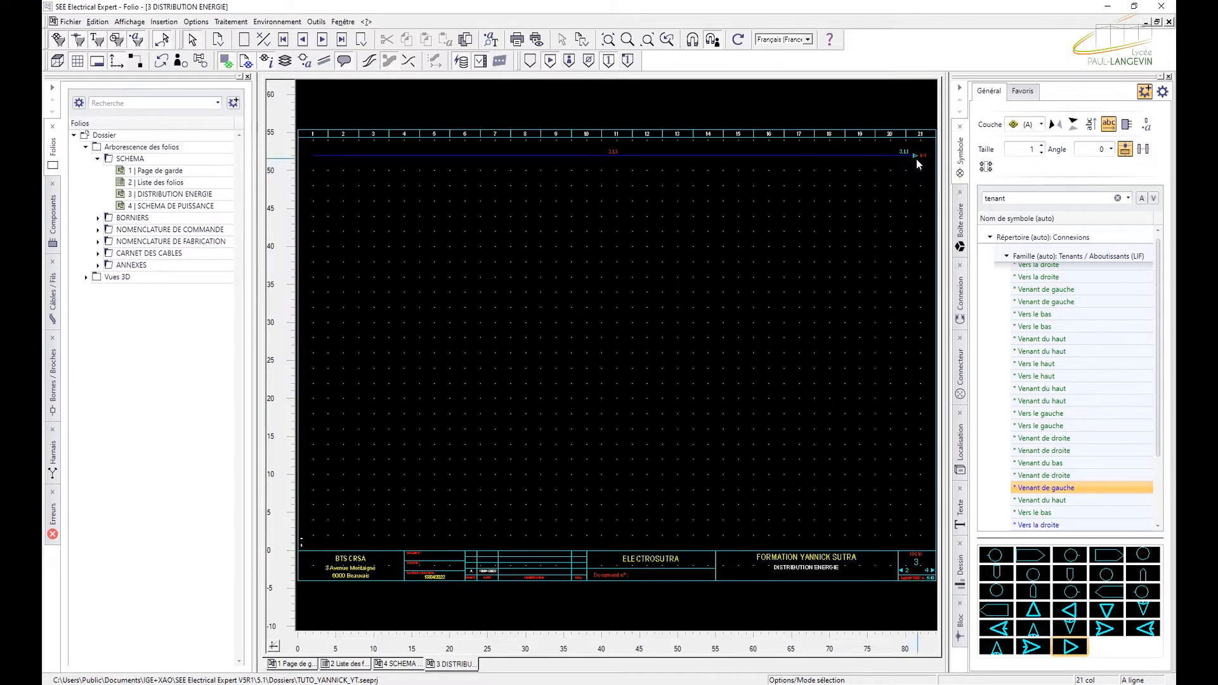
- Clear the Etiquette of the outgoing arrow on folio 3 and of the incoming arrow on folio 4
{"action": "mouse_move", "coordinate": [921, 157]}
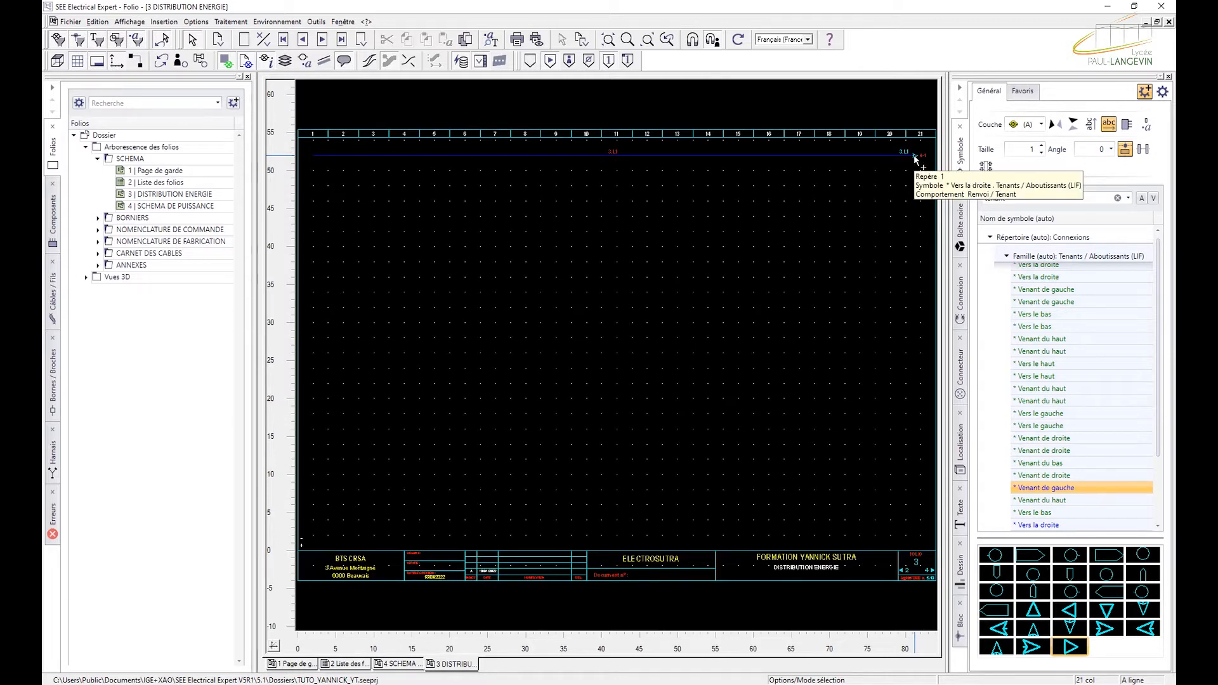
{"action": "double_click", "coordinate": [915, 159]}
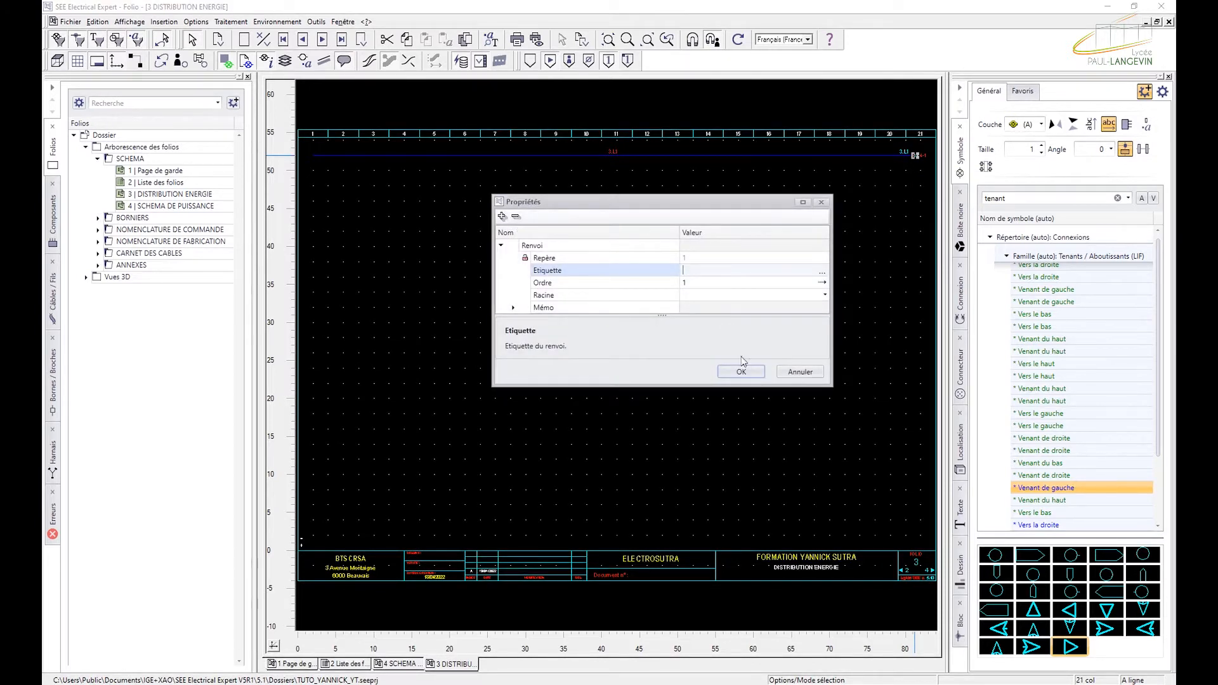
{"action": "left_click", "coordinate": [747, 370]}
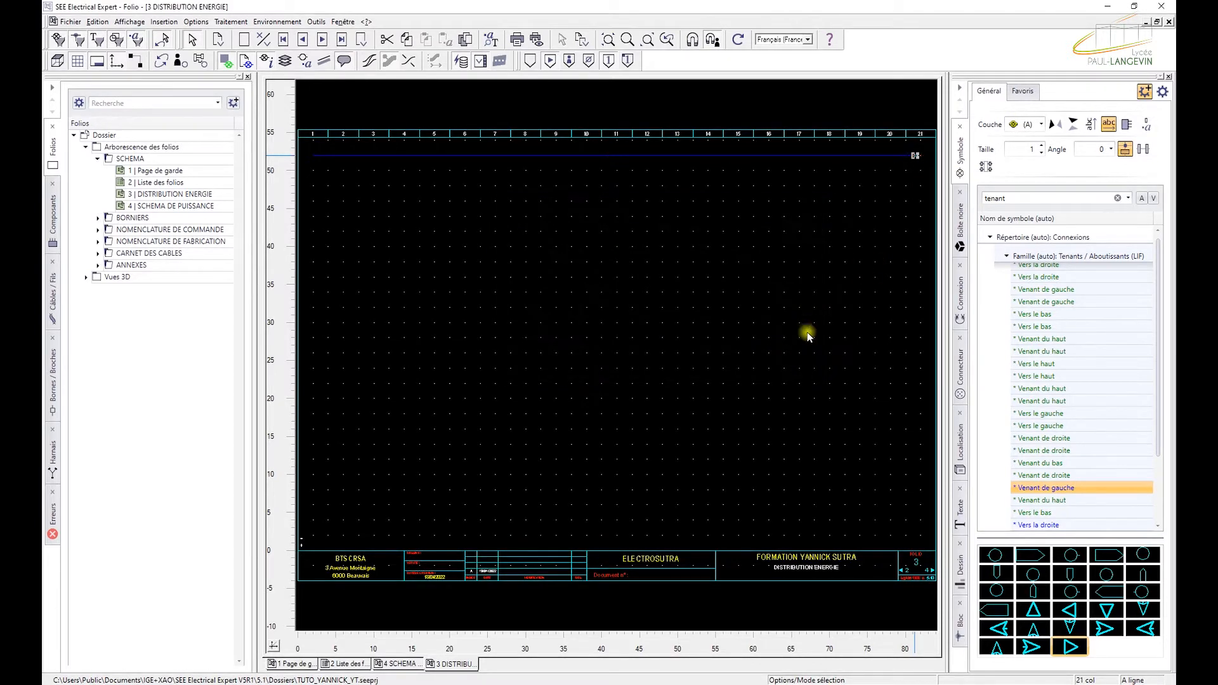
{"action": "left_click", "coordinate": [401, 665]}
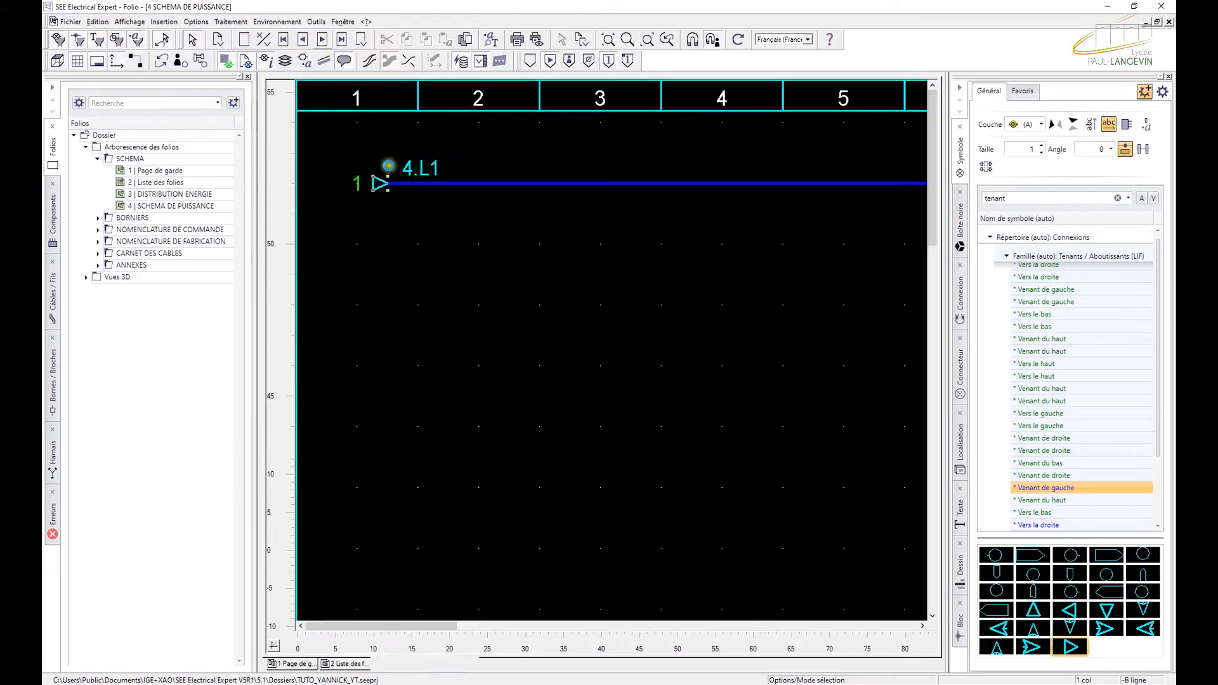
{"action": "double_click", "coordinate": [378, 184]}
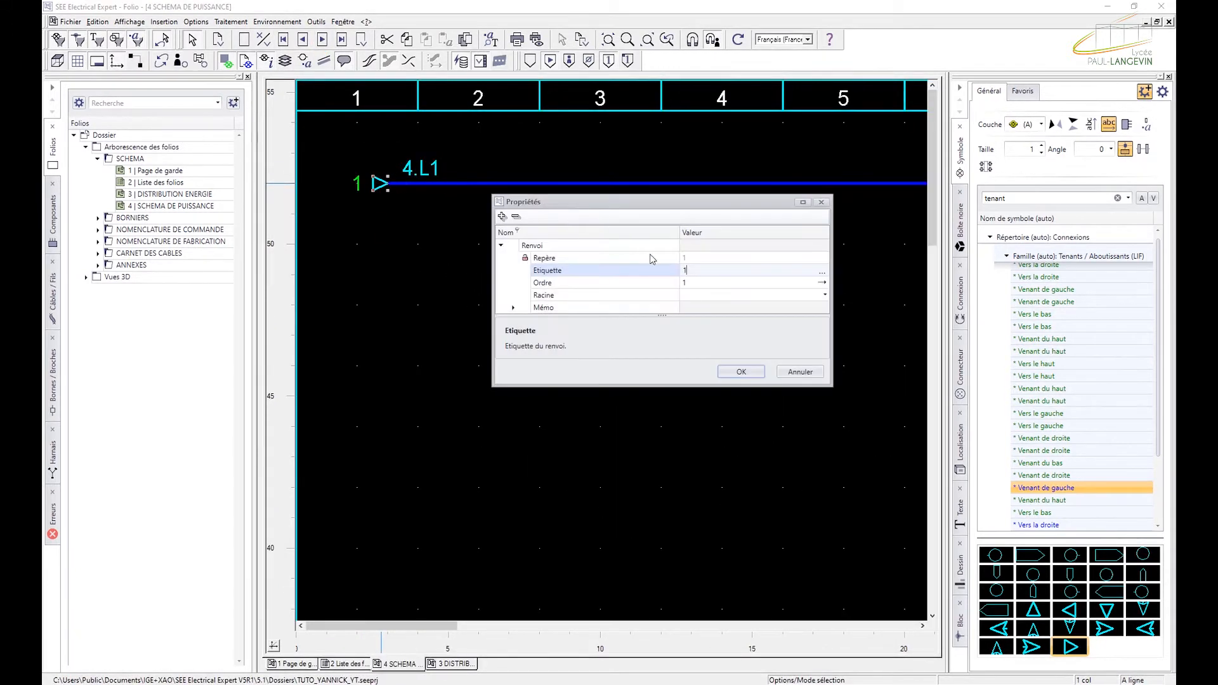
{"action": "left_click", "coordinate": [744, 370]}
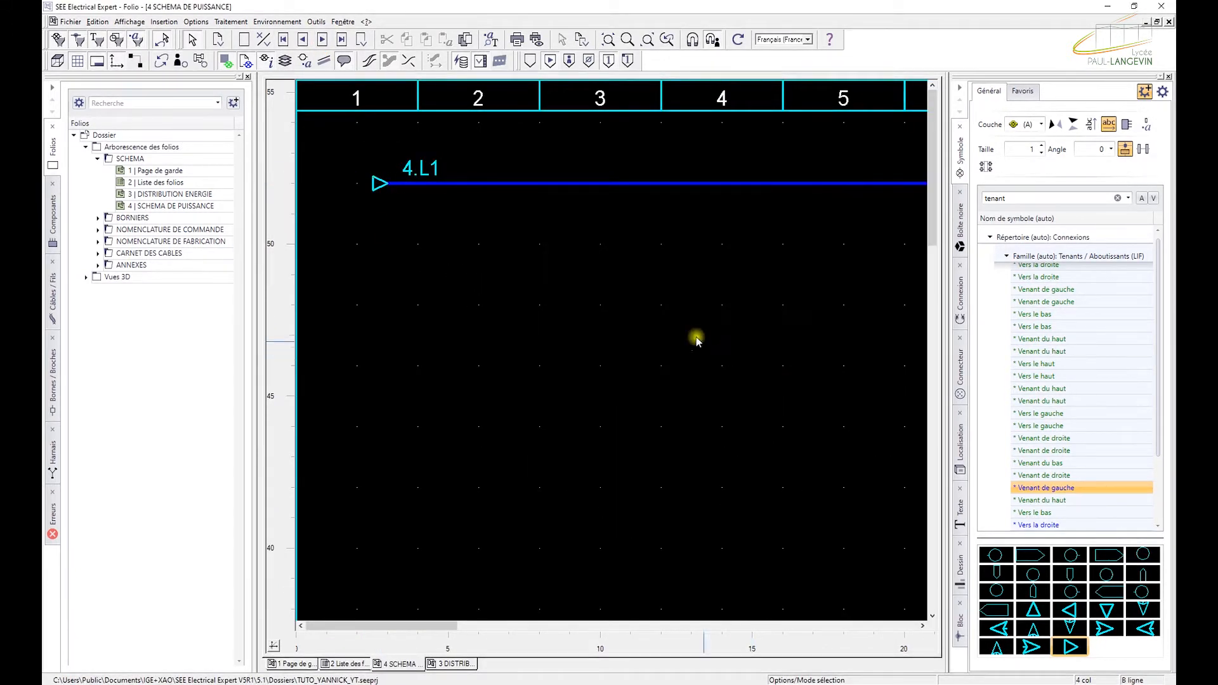
- Compare the labels of the power connections and their arrows on folios 3 and 4
{"action": "left_click", "coordinate": [284, 40]}
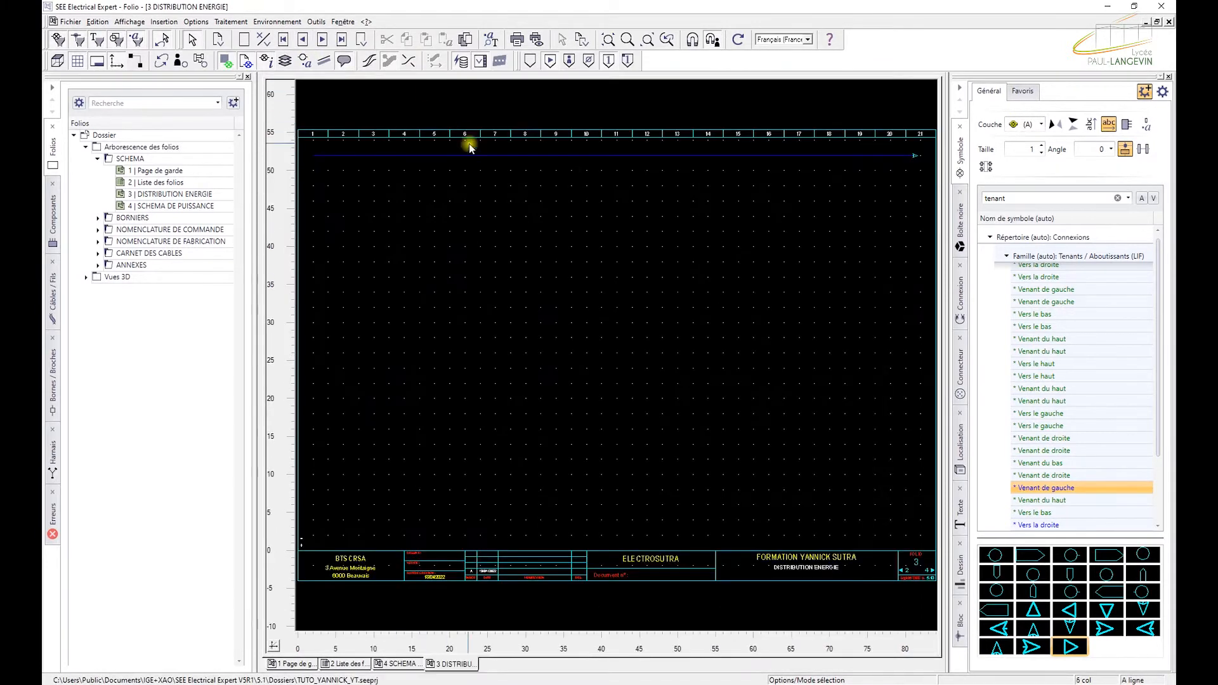
{"action": "left_click", "coordinate": [322, 40]}
{"action": "scroll", "coordinate": [516, 273], "scroll_direction": "down", "scroll_amount": 1}
{"action": "scroll", "coordinate": [639, 193], "scroll_direction": "down", "scroll_amount": 2}
{"action": "scroll", "coordinate": [657, 256], "scroll_direction": "up", "scroll_amount": 2}
{"action": "scroll", "coordinate": [602, 169], "scroll_direction": "up", "scroll_amount": 2, "text": "shift"}
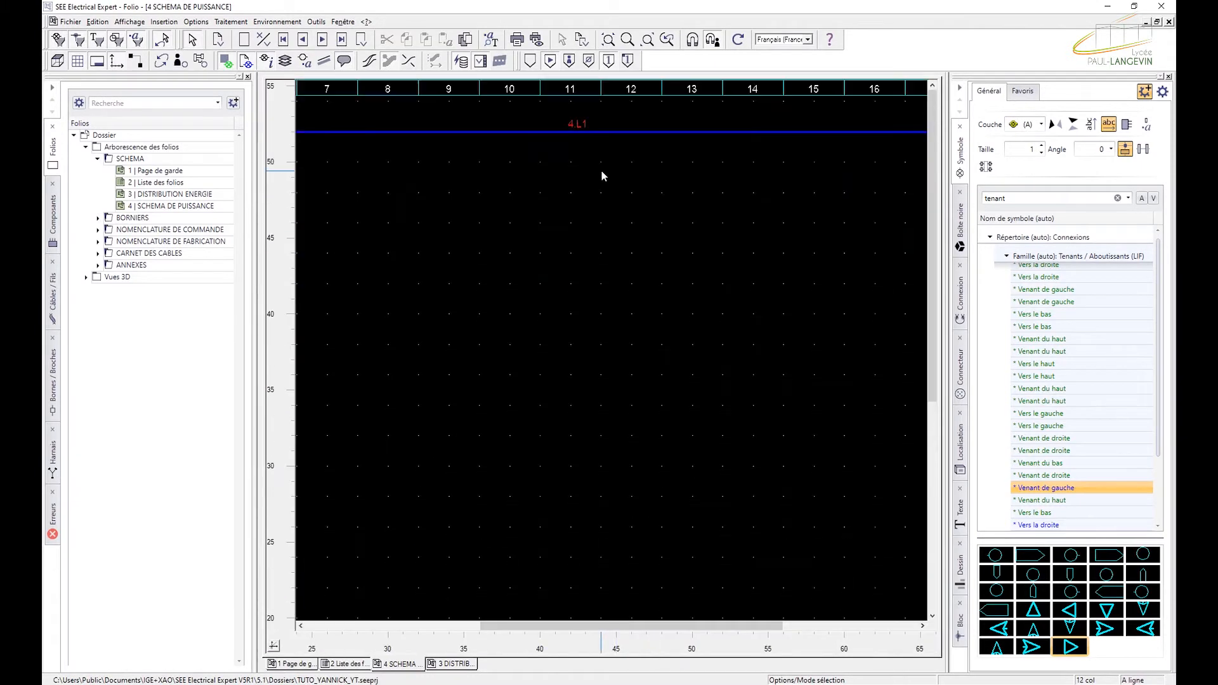
{"action": "scroll", "coordinate": [592, 136], "scroll_direction": "down", "scroll_amount": 2}
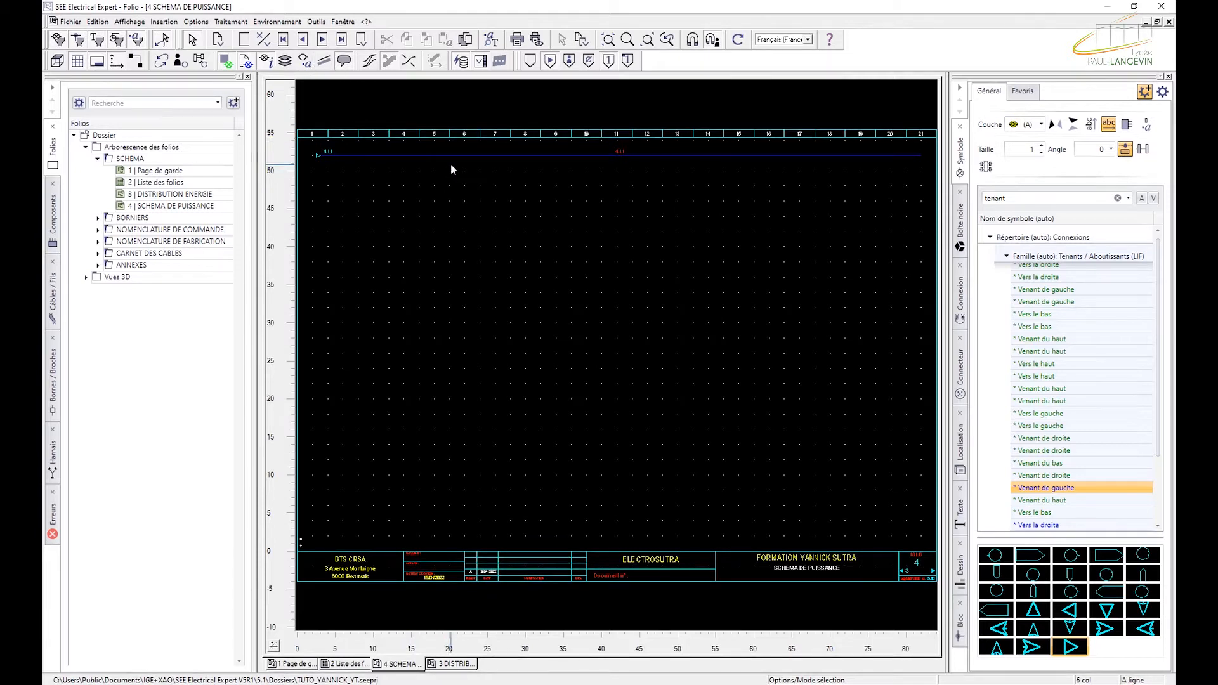
- Set the Etiquette of folio 3's power connection to 4.L1
{"action": "left_click", "coordinate": [303, 39]}
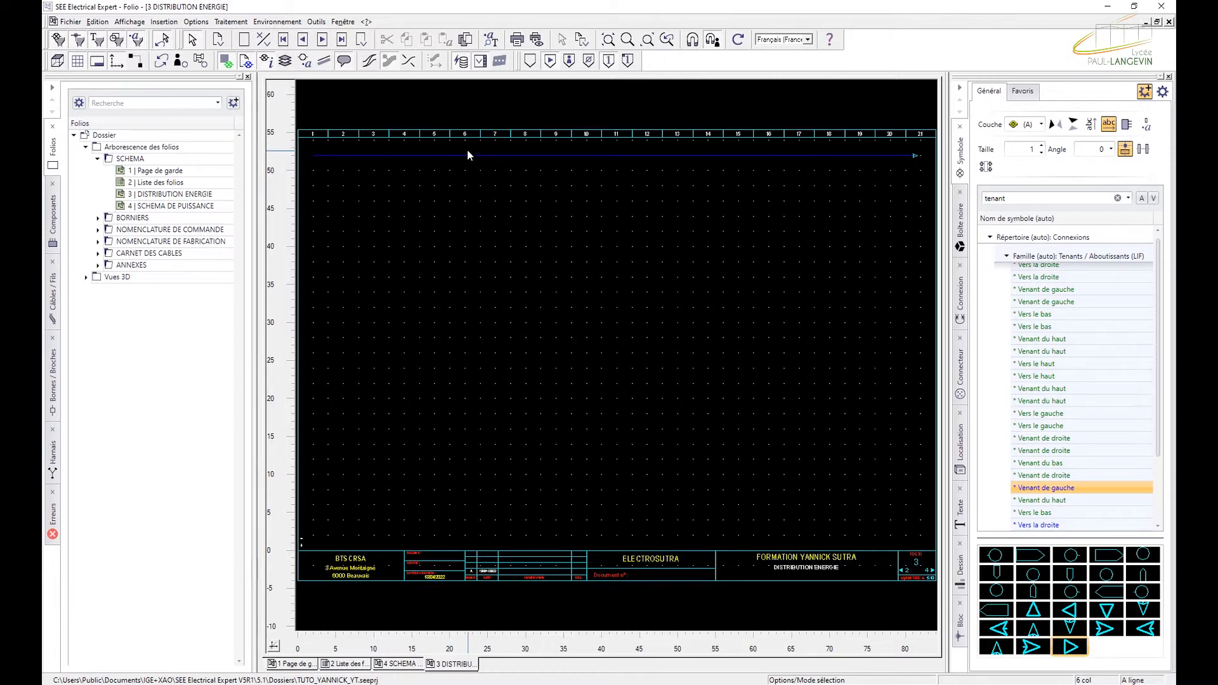
{"action": "left_click", "coordinate": [486, 155]}
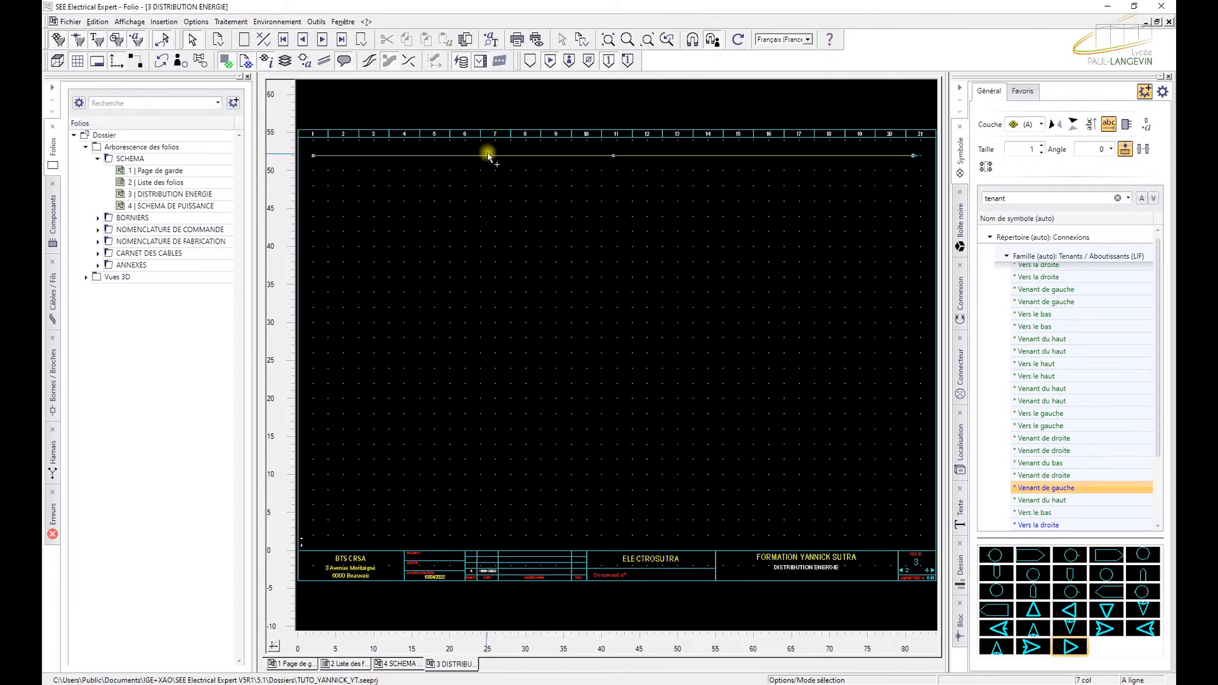
{"action": "double_click", "coordinate": [490, 155]}
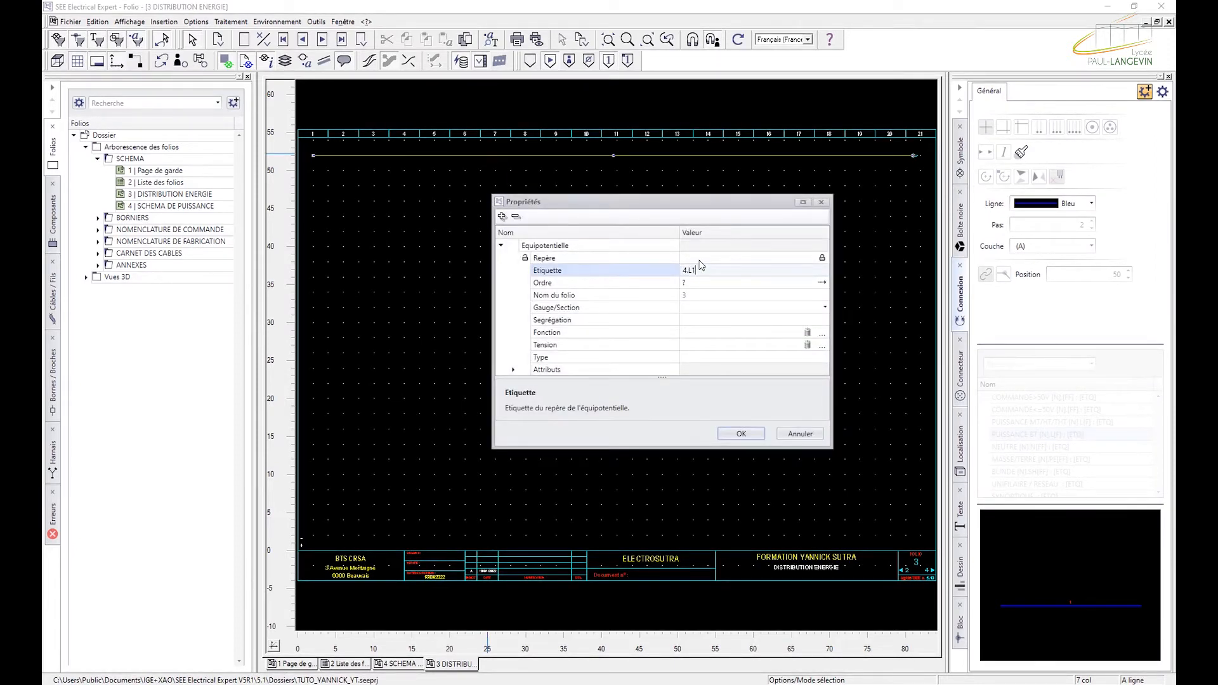
{"action": "left_click", "coordinate": [740, 433]}
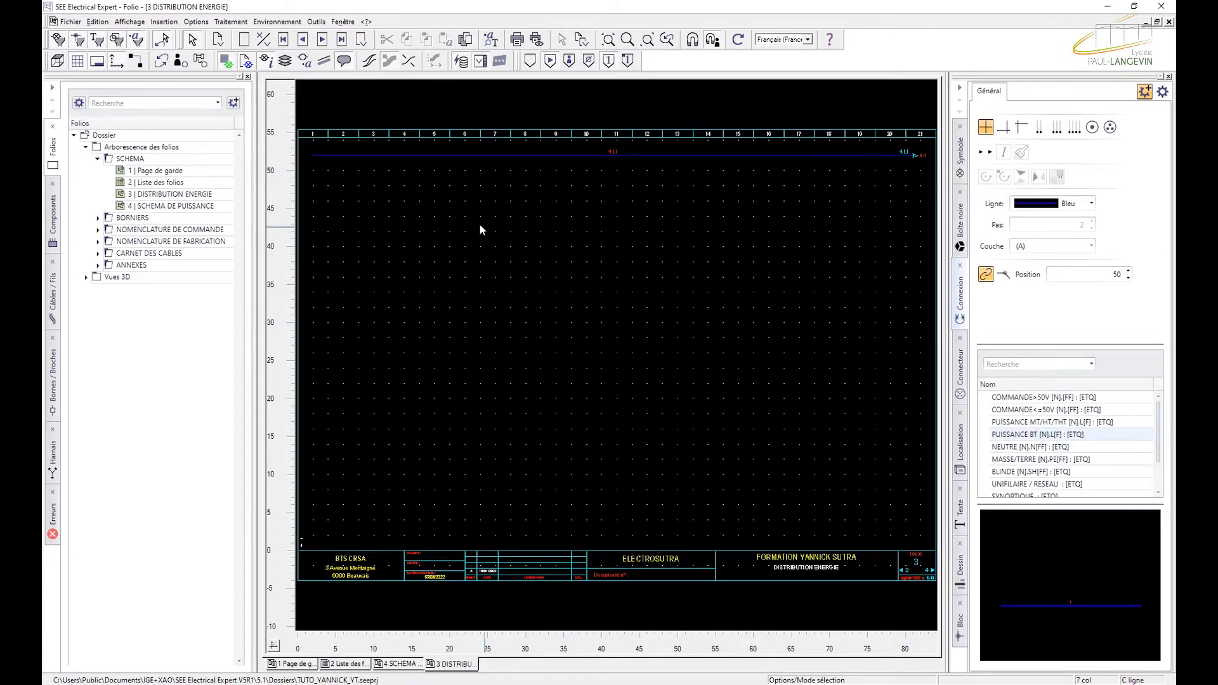
- Delete the power connection and its outgoing arrow from folio 3
{"action": "left_click", "coordinate": [315, 201]}
{"action": "key", "text": "Escape"}
{"action": "left_click_drag", "start_coordinate": [918, 202], "coordinate": [296, 141]}
{"action": "key", "text": "Delete"}
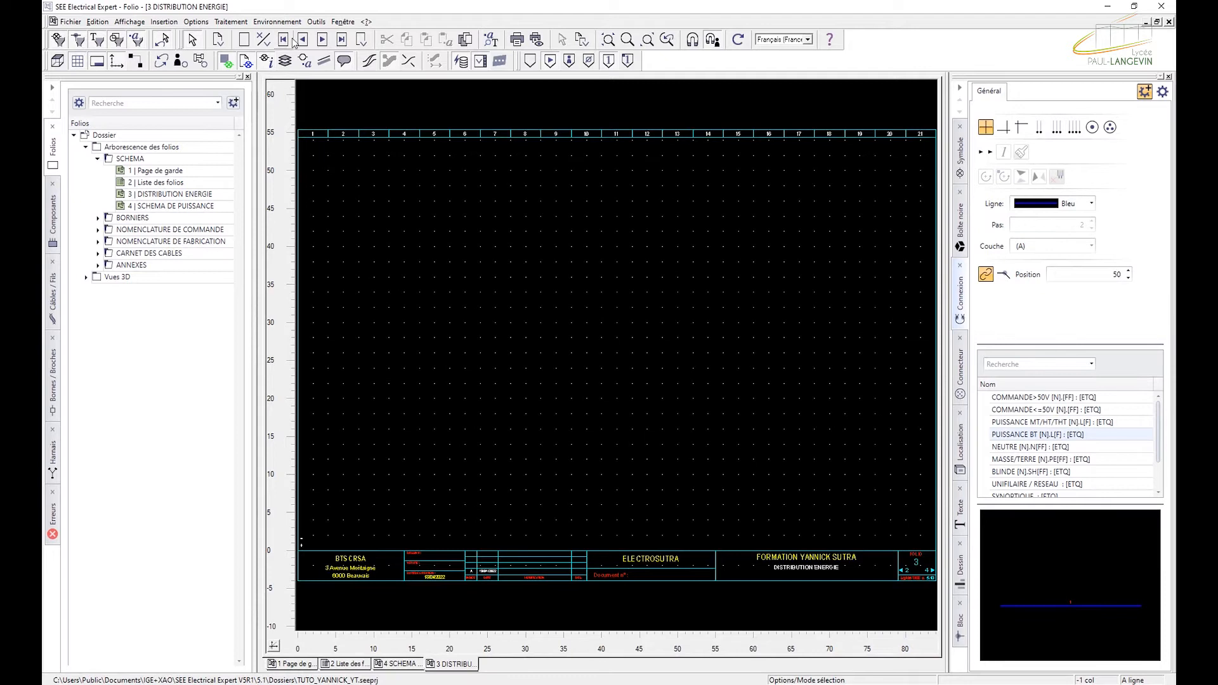
- Delete the power connection and its incoming arrow from folio 4
{"action": "left_click", "coordinate": [323, 40]}
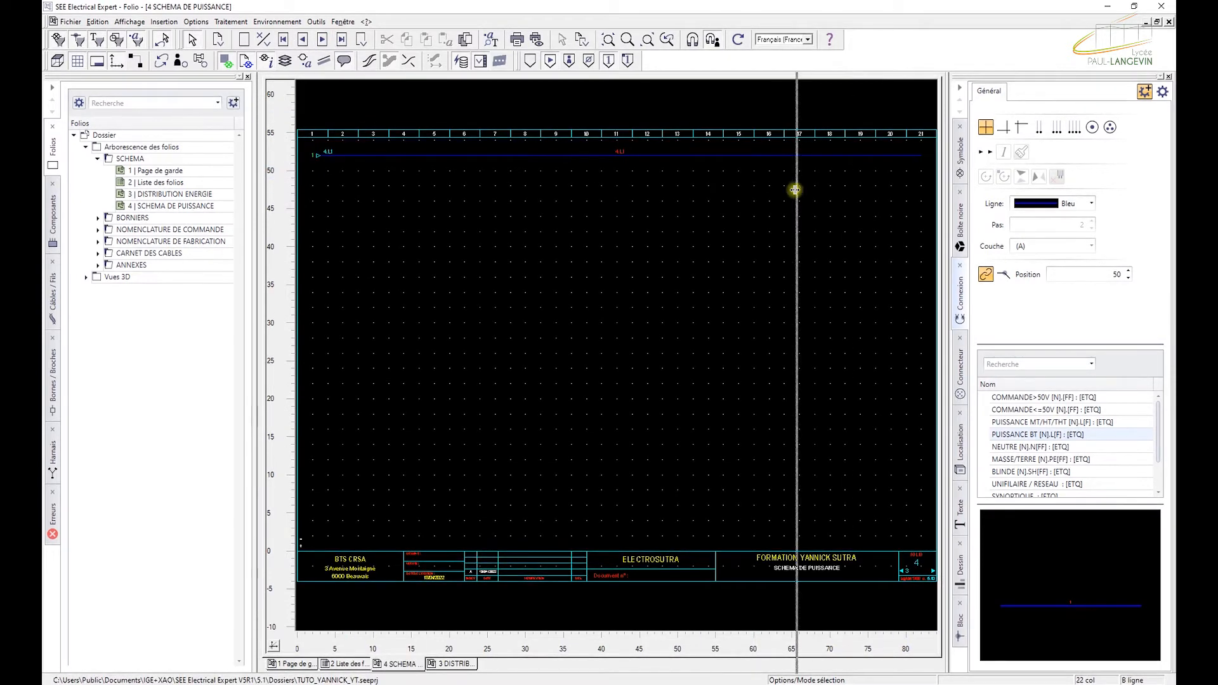
{"action": "left_click_drag", "start_coordinate": [915, 192], "coordinate": [293, 130]}
{"action": "key", "text": "Delete"}
- Draw three parallel PUISSANCE BT connections across the upper part of folio 3, from column 1 to column 21, with automatic arrows at both ends
{"action": "left_click", "coordinate": [303, 39]}
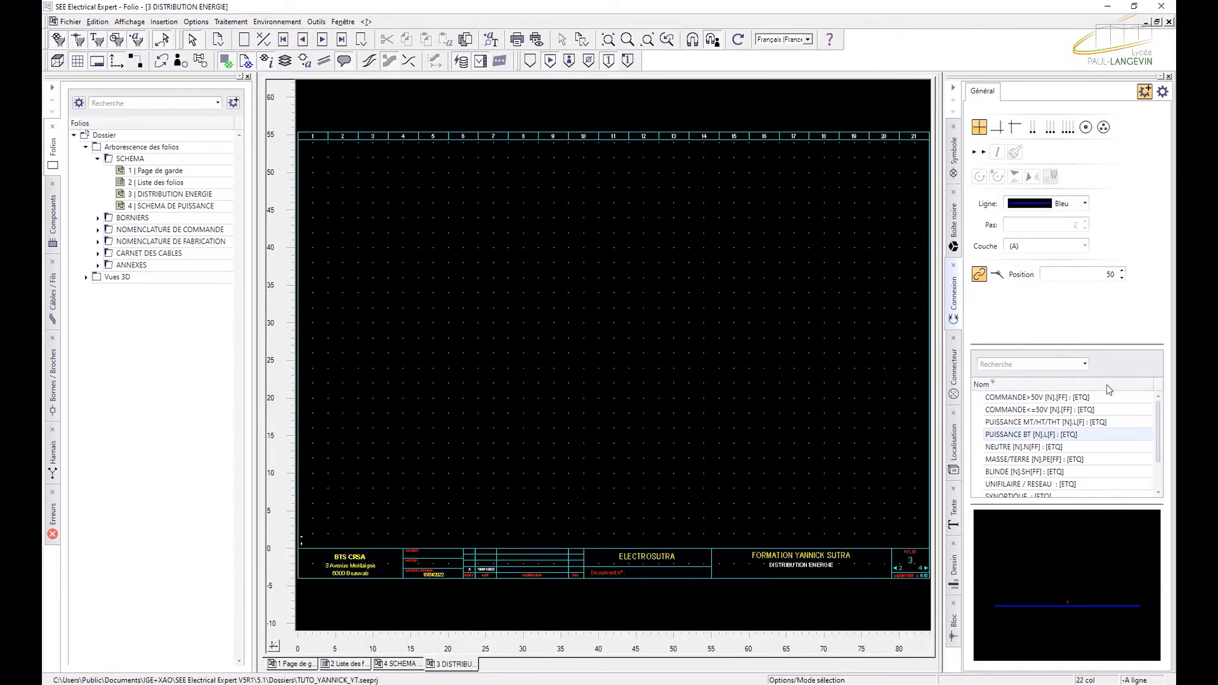
{"action": "left_click", "coordinate": [1071, 436]}
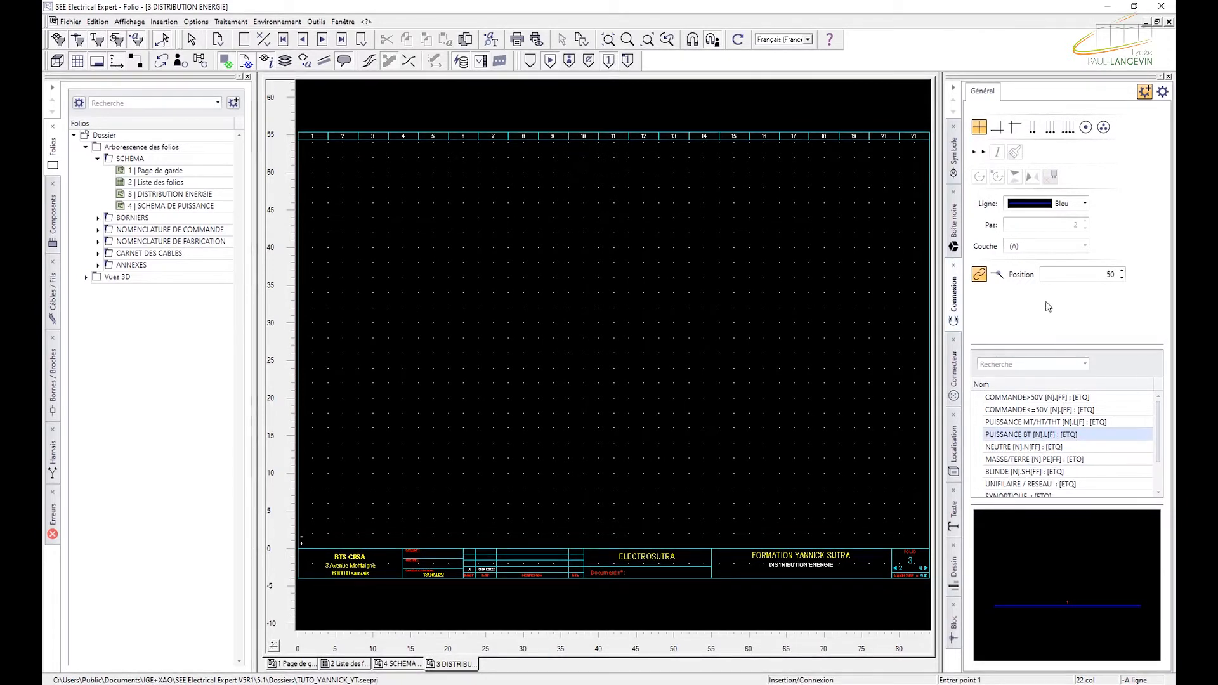
{"action": "left_click", "coordinate": [1051, 129]}
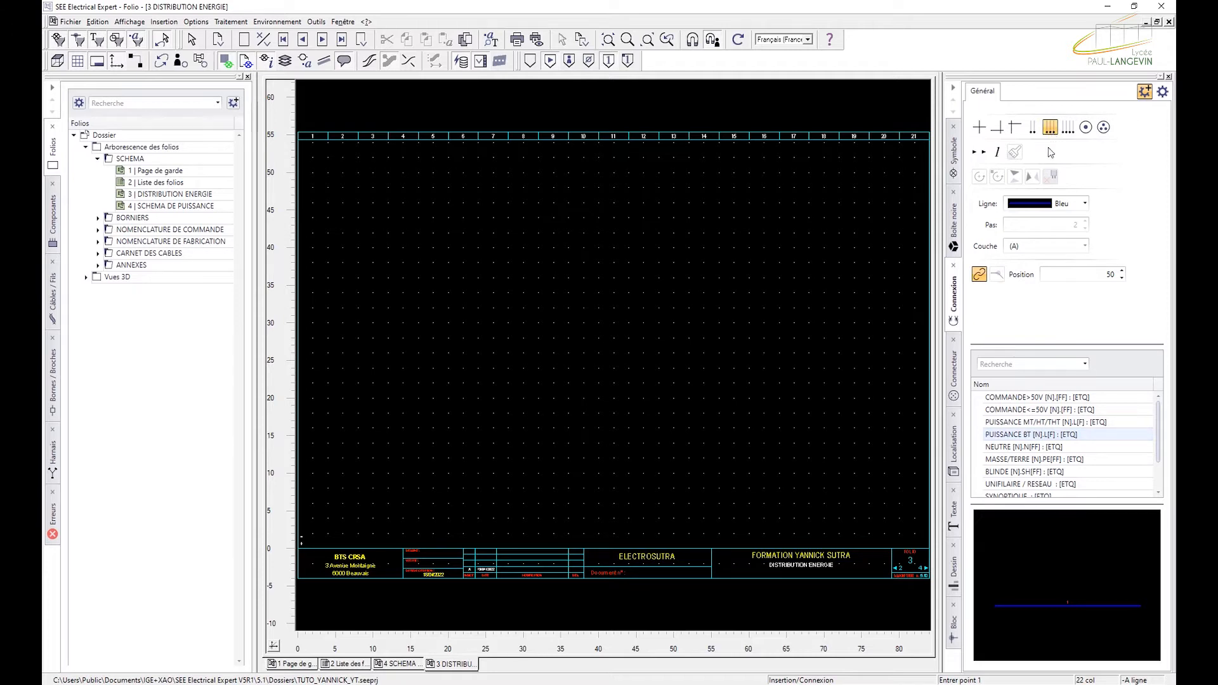
{"action": "left_click", "coordinate": [982, 159]}
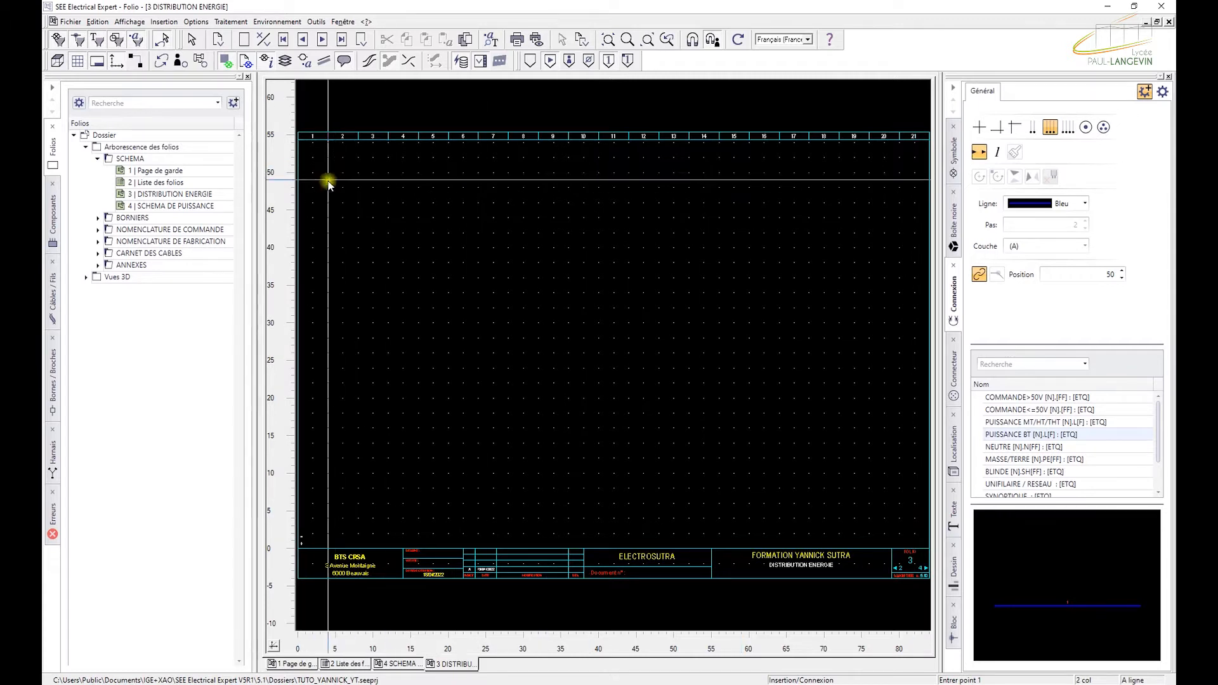
{"action": "key", "text": "Escape"}
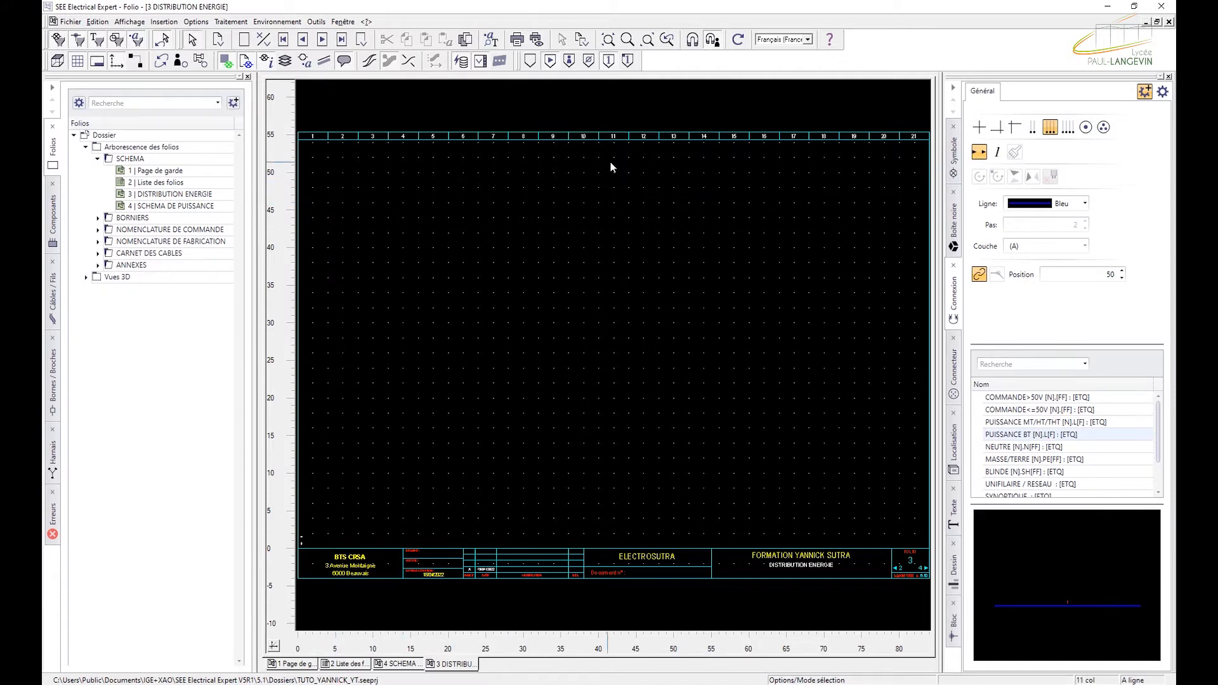
{"action": "left_click", "coordinate": [1050, 128]}
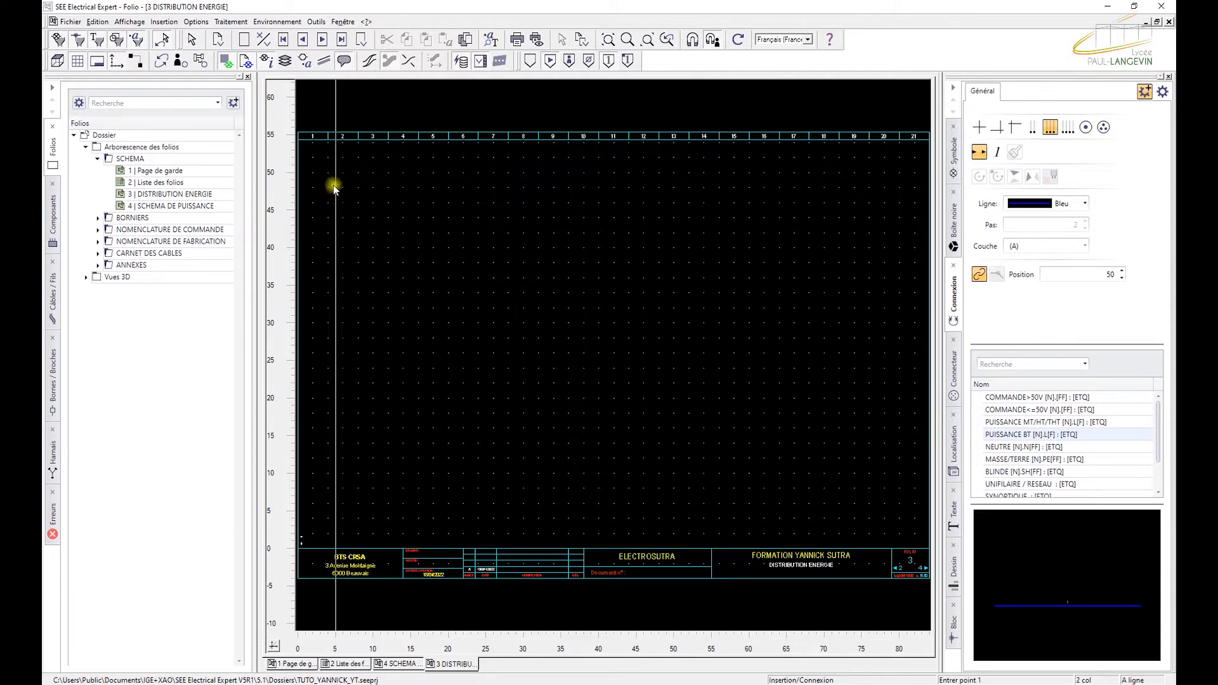
{"action": "left_click", "coordinate": [328, 203]}
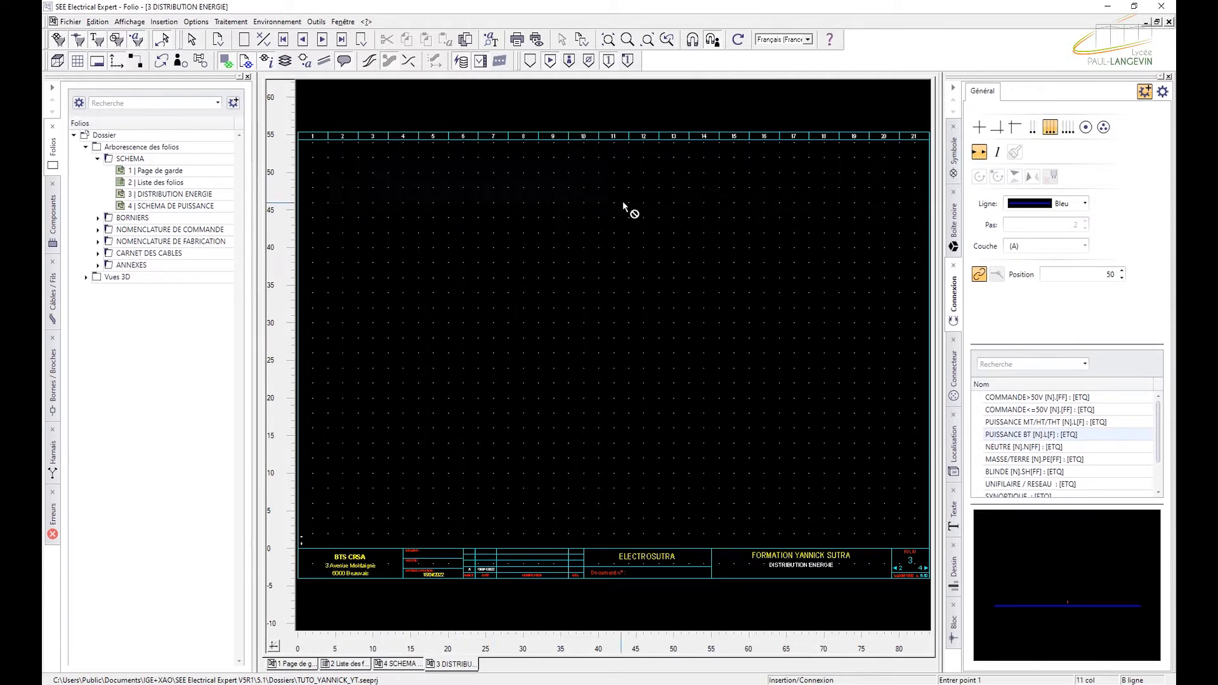
{"action": "left_click", "coordinate": [899, 197]}
{"action": "left_click", "coordinate": [908, 181]}
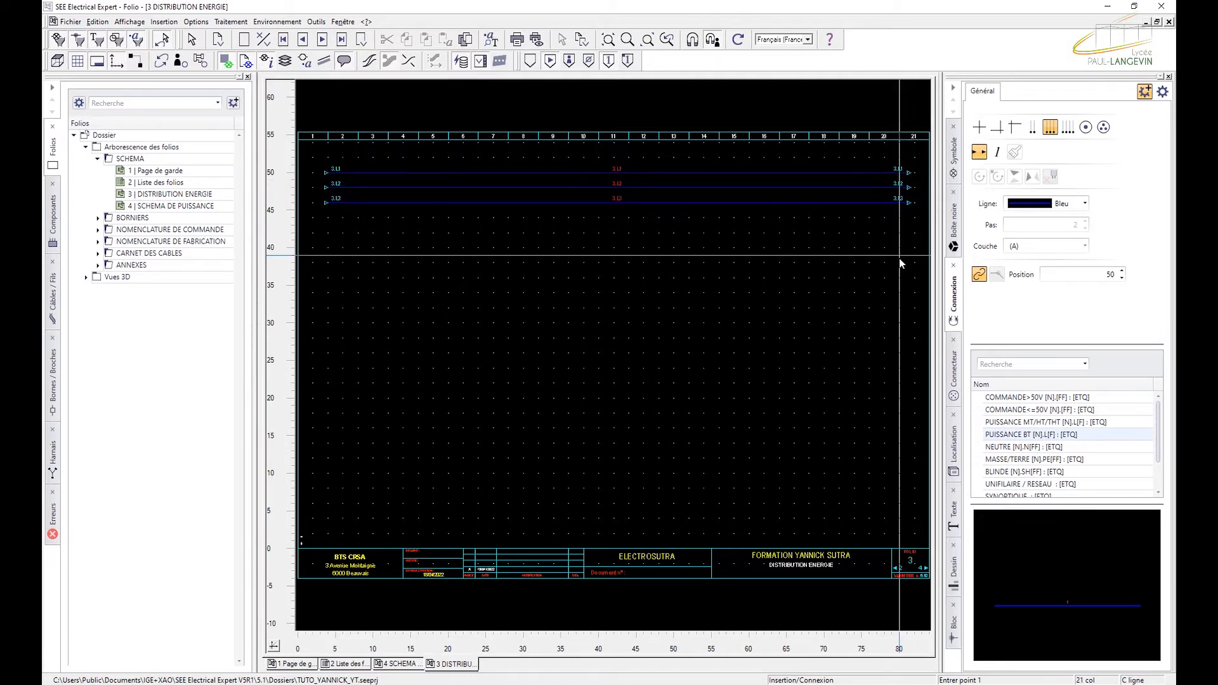
{"action": "key", "text": "Escape"}
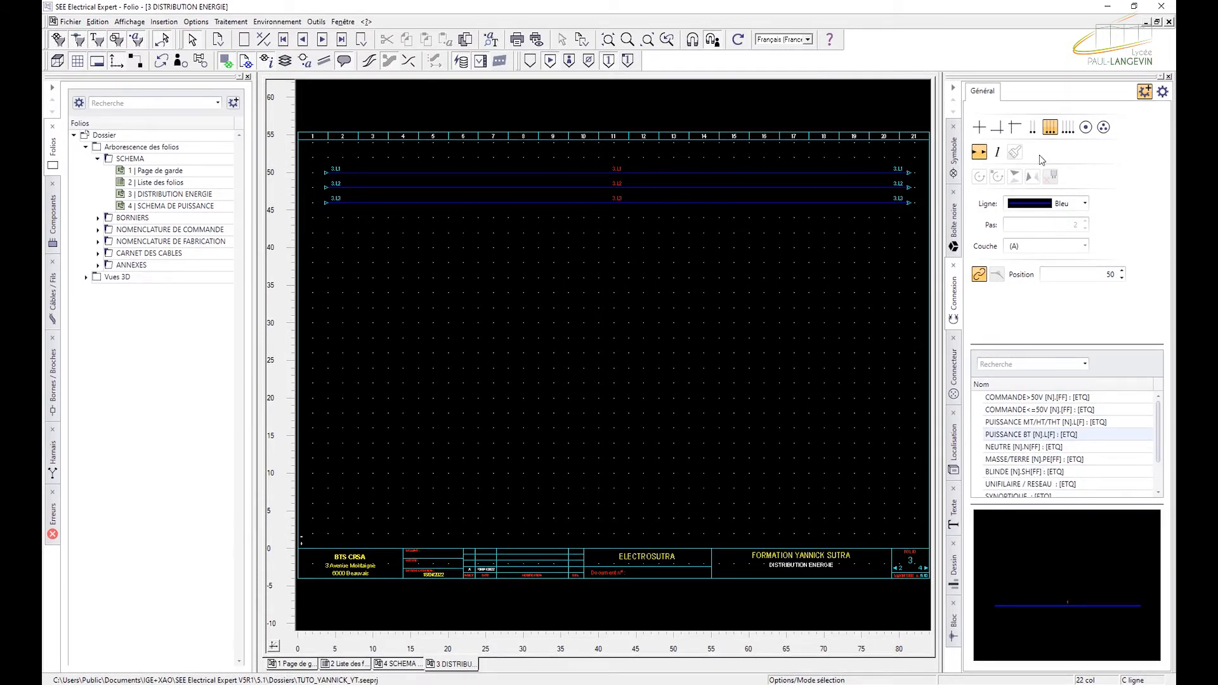
- Draw a single MASSE/TERRE connection above the three phase lines of folio 3, spanning the same width, with arrows at both ends
{"action": "left_click", "coordinate": [1048, 132]}
{"action": "scroll", "coordinate": [1041, 457], "scroll_direction": "down", "scroll_amount": 1}
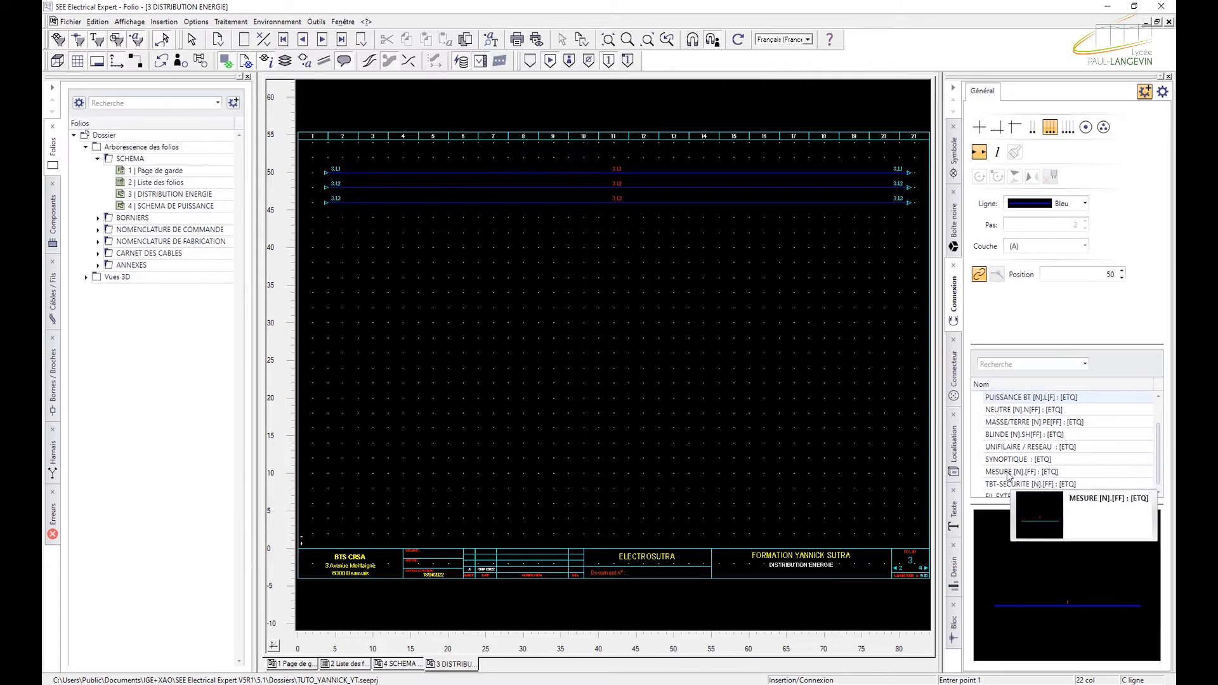
{"action": "left_click", "coordinate": [1015, 422]}
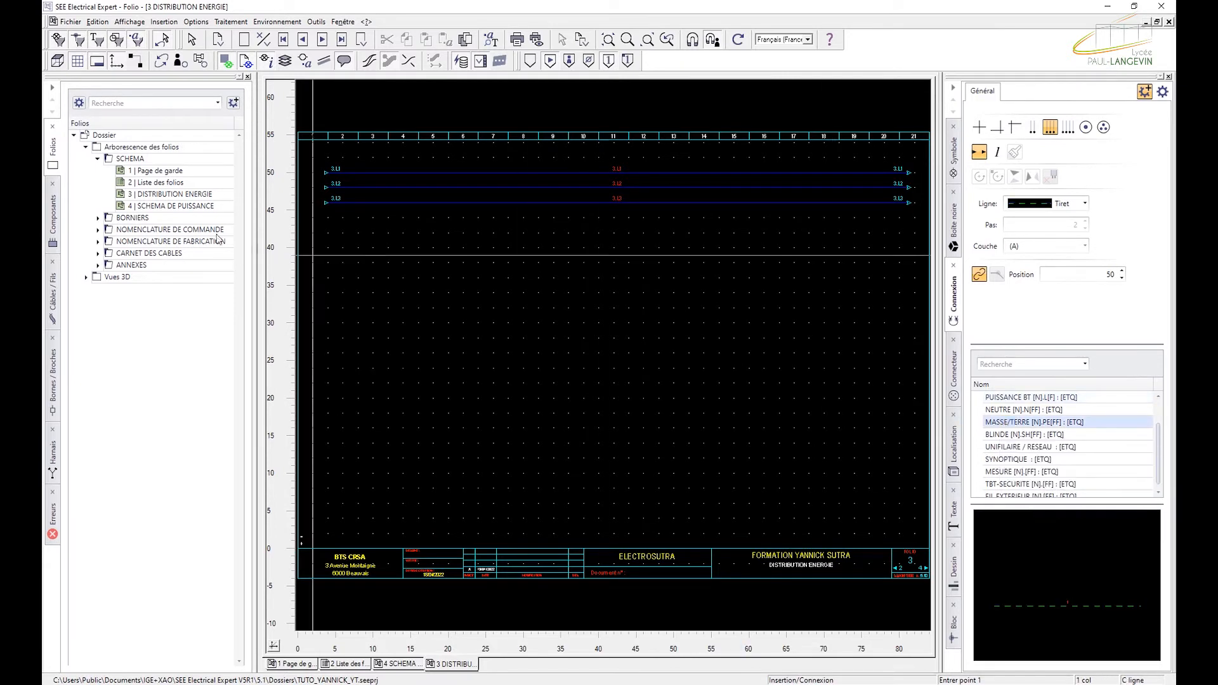
{"action": "left_click_drag", "start_coordinate": [328, 157], "coordinate": [892, 178]}
{"action": "key", "text": "Escape"}
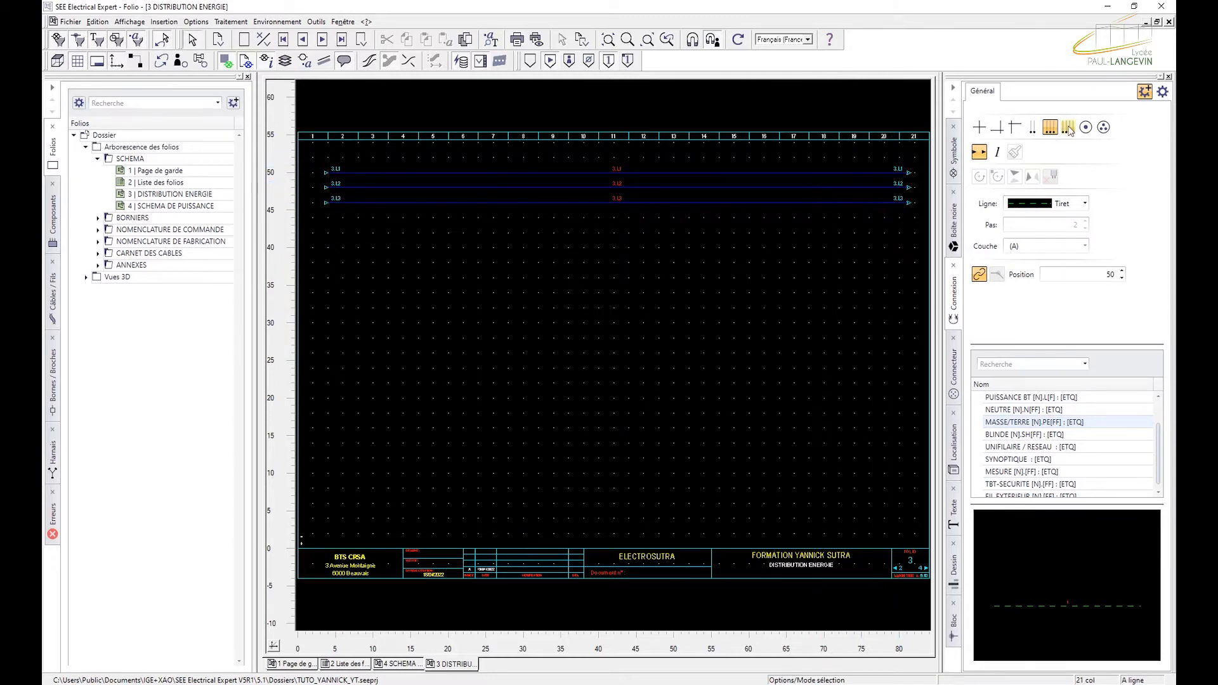
{"action": "left_click", "coordinate": [985, 129]}
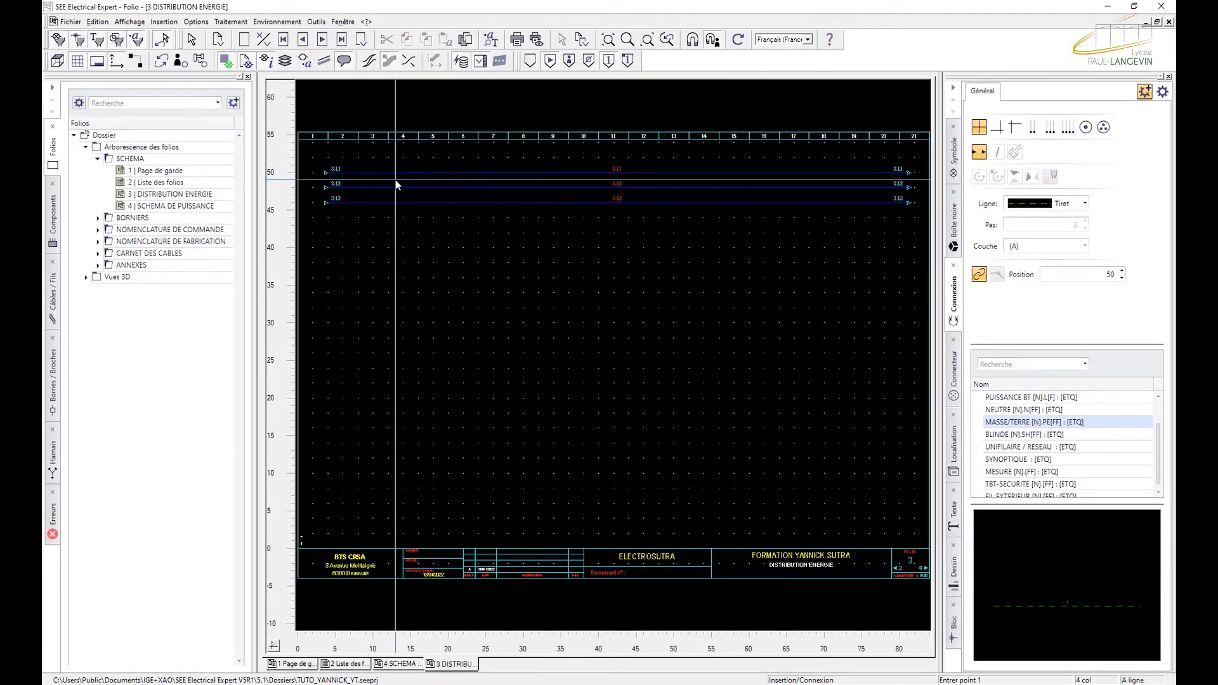
{"action": "left_click", "coordinate": [326, 157]}
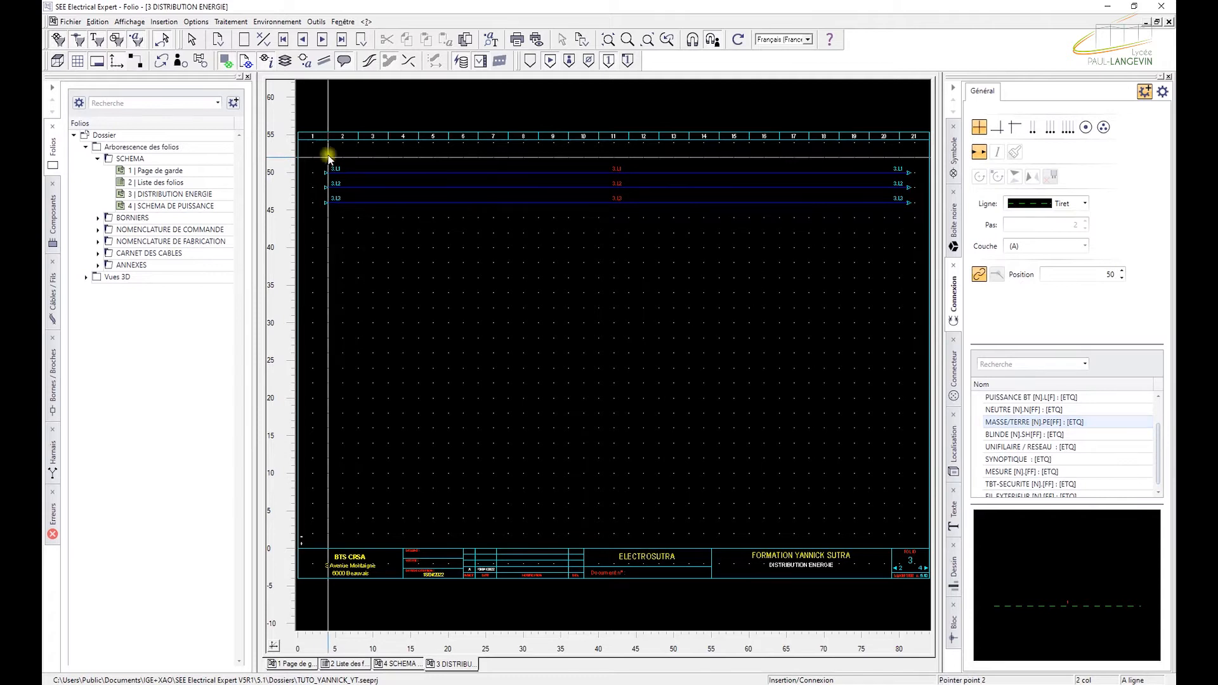
{"action": "left_click", "coordinate": [909, 159]}
{"action": "key", "text": "Escape"}
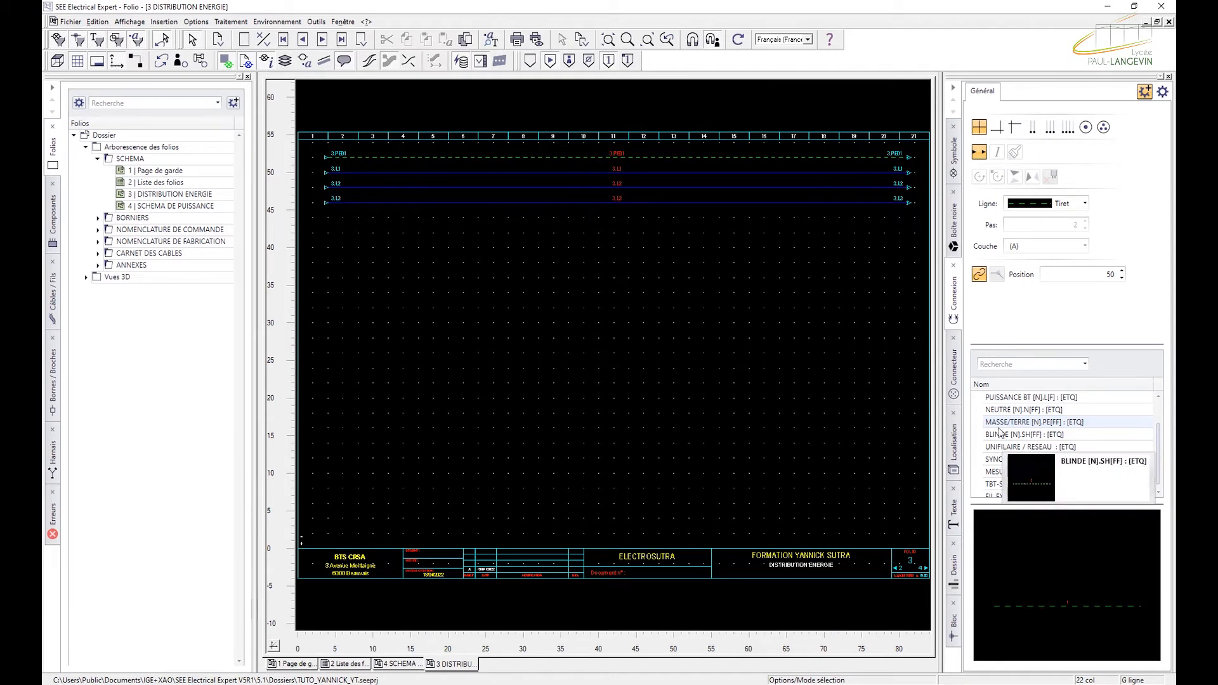
- Draw a single NEUTRE connection below the three phase lines of folio 3, spanning the same width, with arrows at both ends
{"action": "left_click", "coordinate": [1015, 410]}
{"action": "left_click", "coordinate": [328, 218]}
{"action": "left_click", "coordinate": [914, 256]}
{"action": "key", "text": "Escape"}
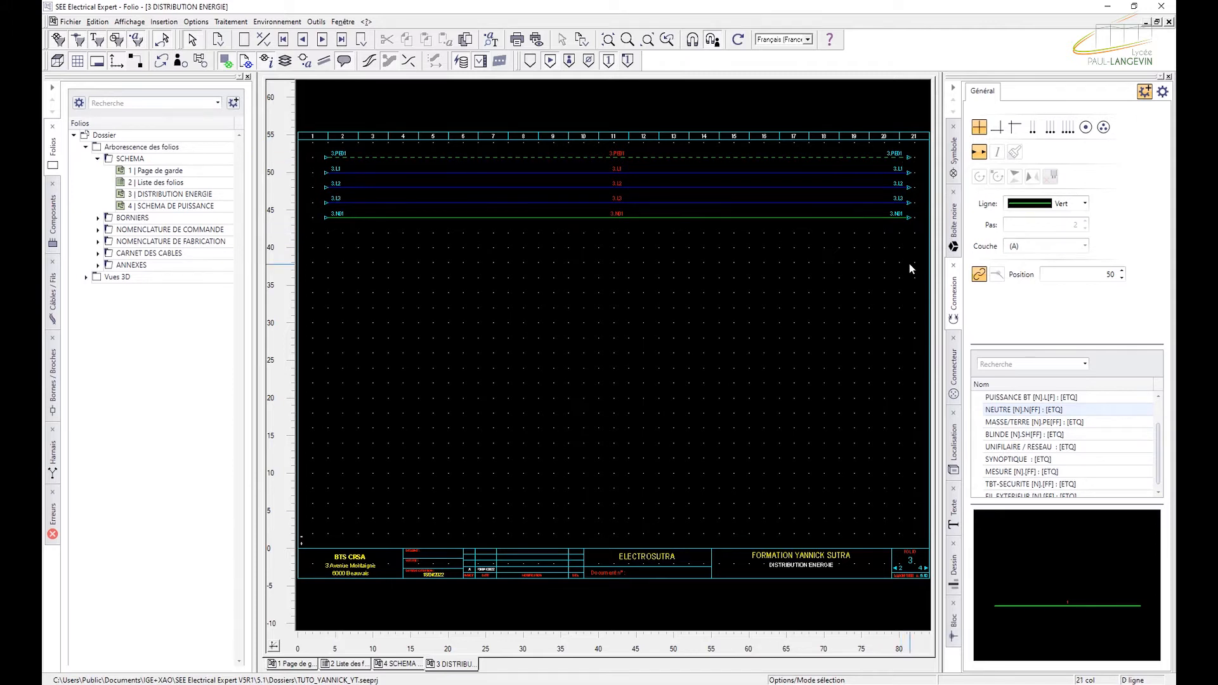
- Go to folio 4 and link its connections to the previous folio with the Relier command
{"action": "left_click", "coordinate": [304, 44]}
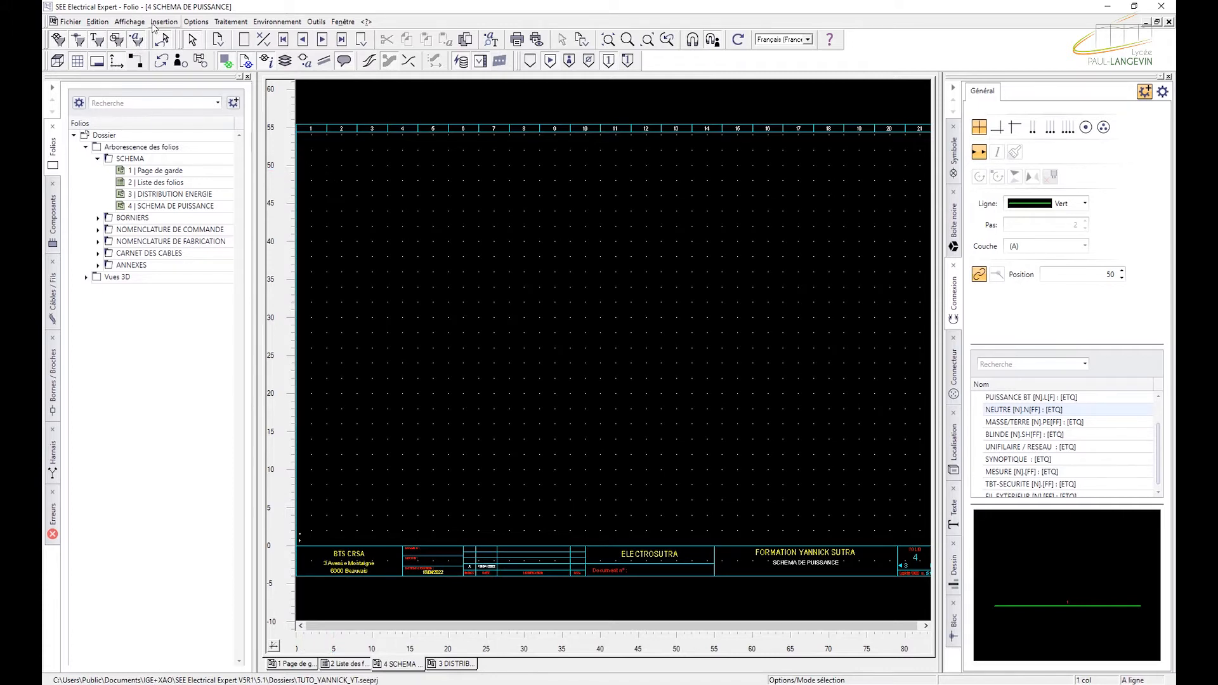
{"action": "left_click", "coordinate": [97, 21]}
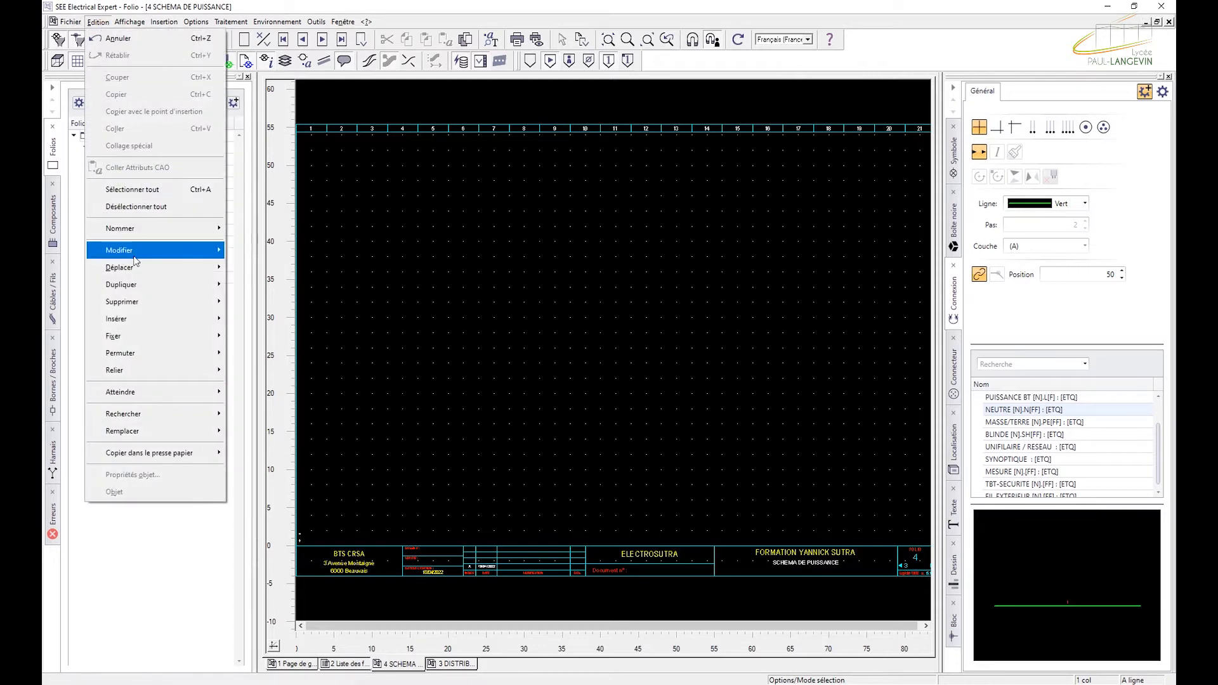
{"action": "mouse_move", "coordinate": [150, 375]}
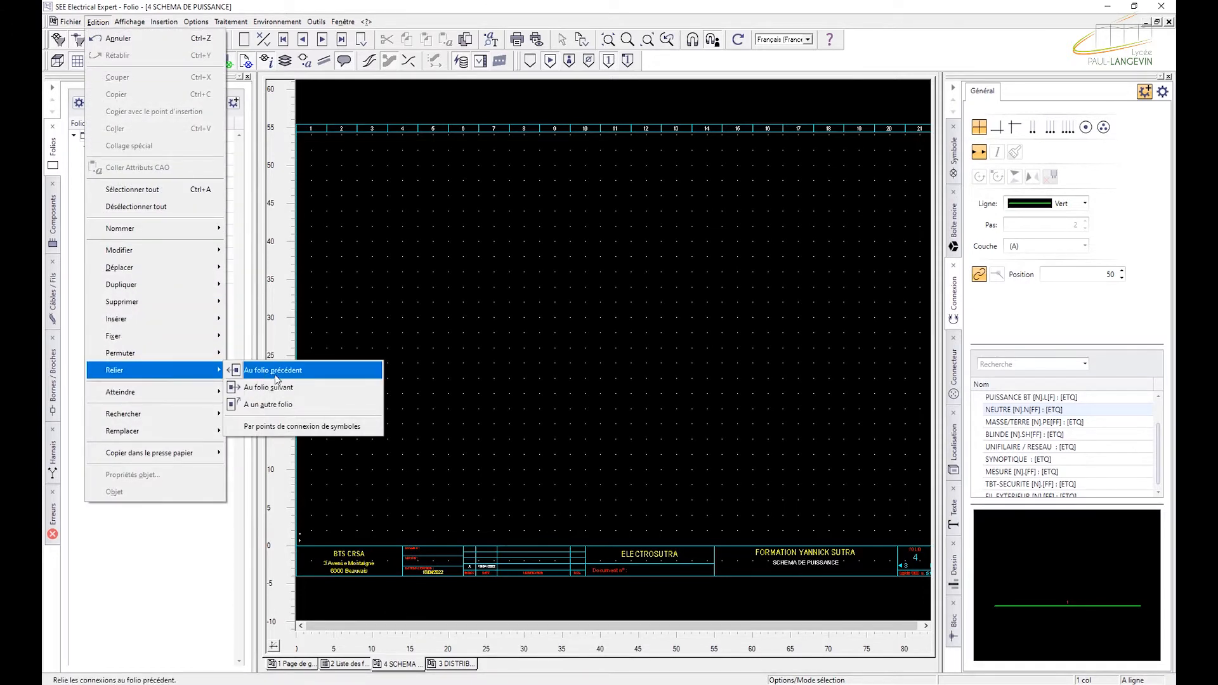
{"action": "left_click", "coordinate": [278, 371]}
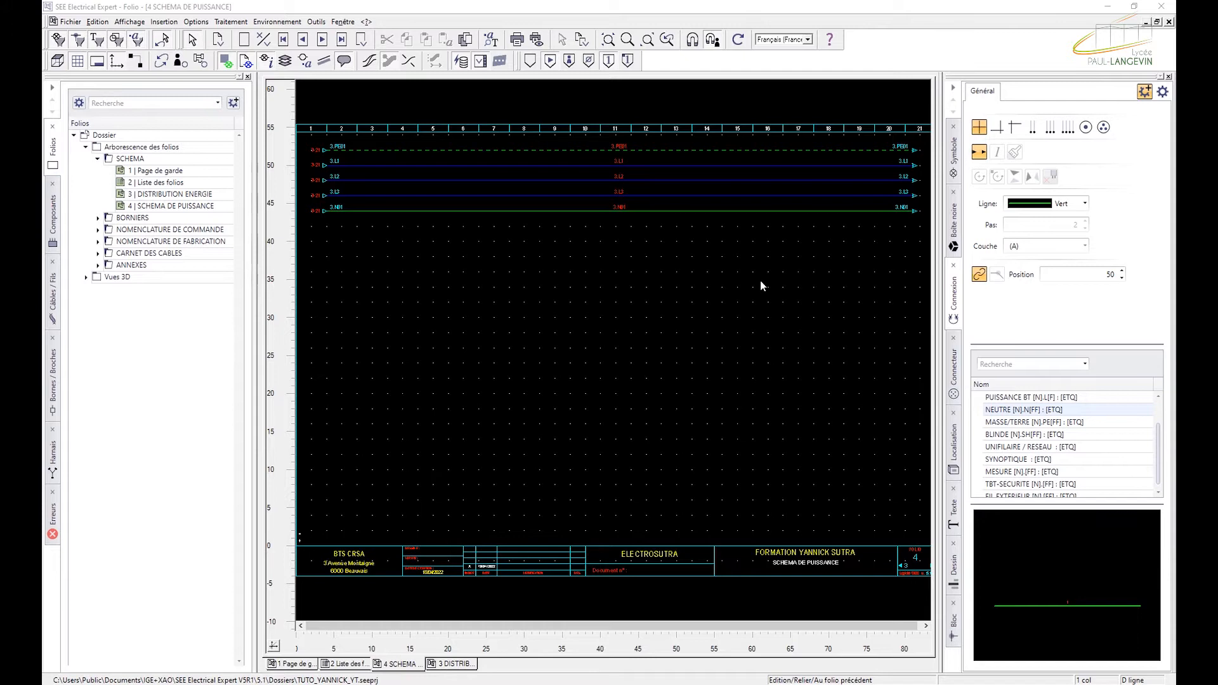
- Open the Q-Protection des moteurs 1/2 family of the Electricité - Automatisme symbol directory
{"action": "left_click", "coordinate": [956, 154]}
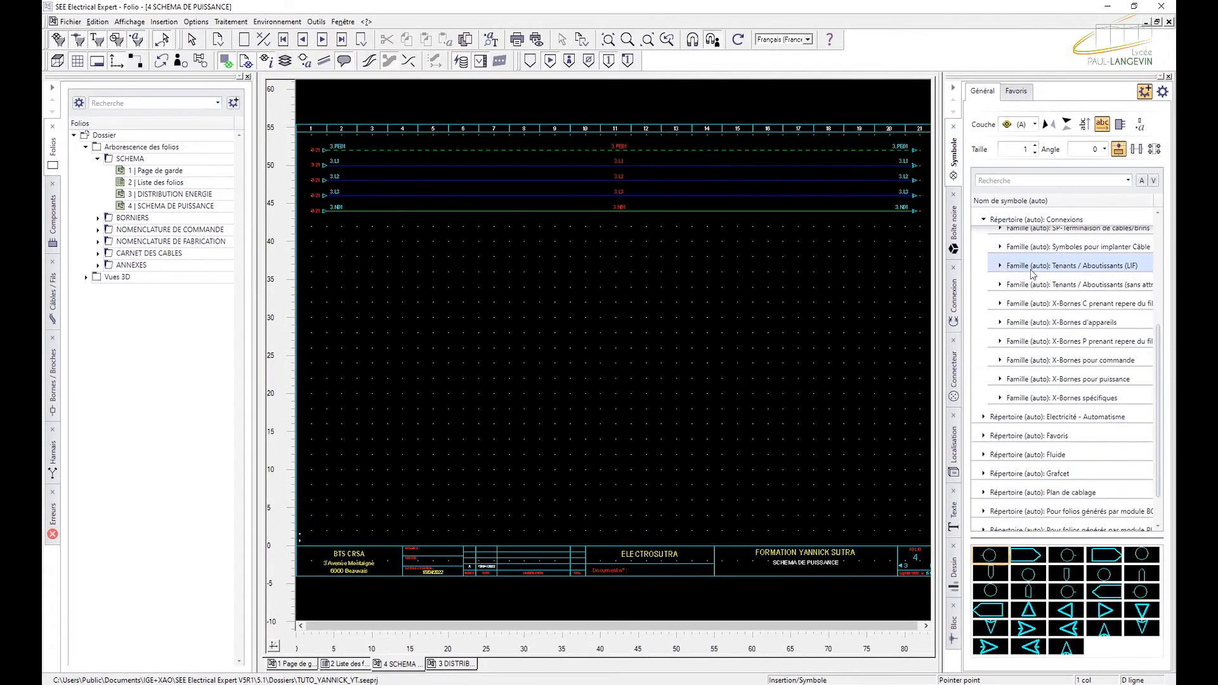
{"action": "scroll", "coordinate": [1021, 257], "scroll_direction": "up", "scroll_amount": 1}
{"action": "left_click", "coordinate": [985, 248]}
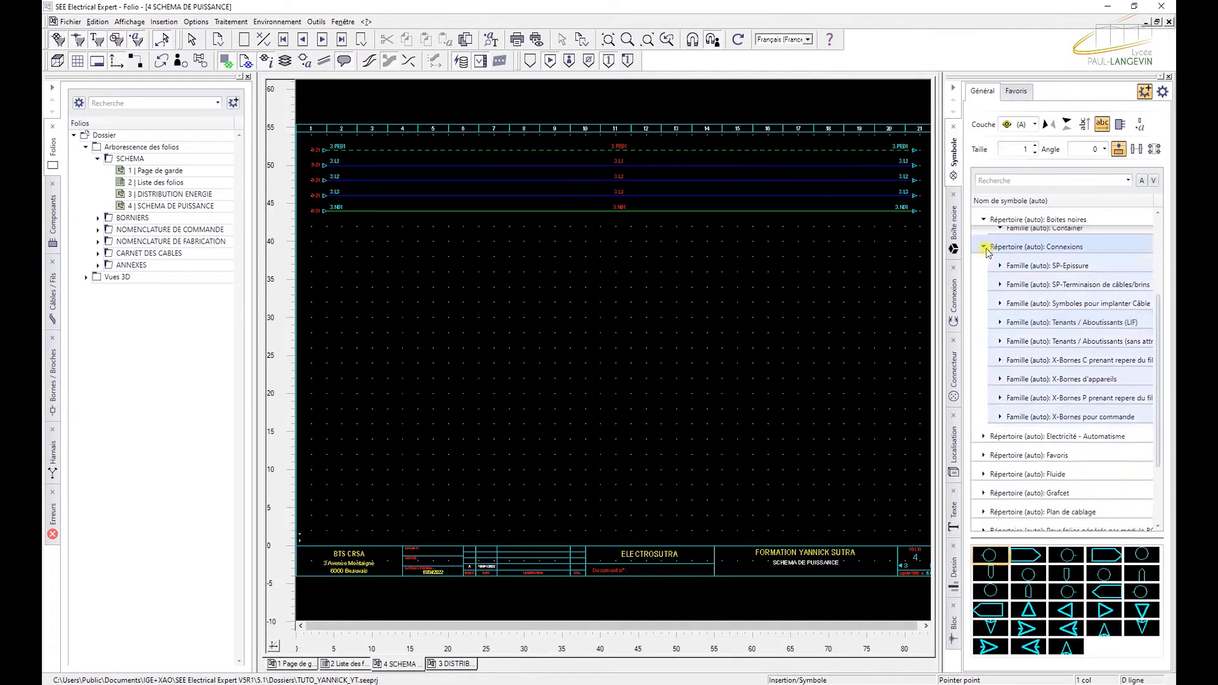
{"action": "left_click", "coordinate": [985, 220]}
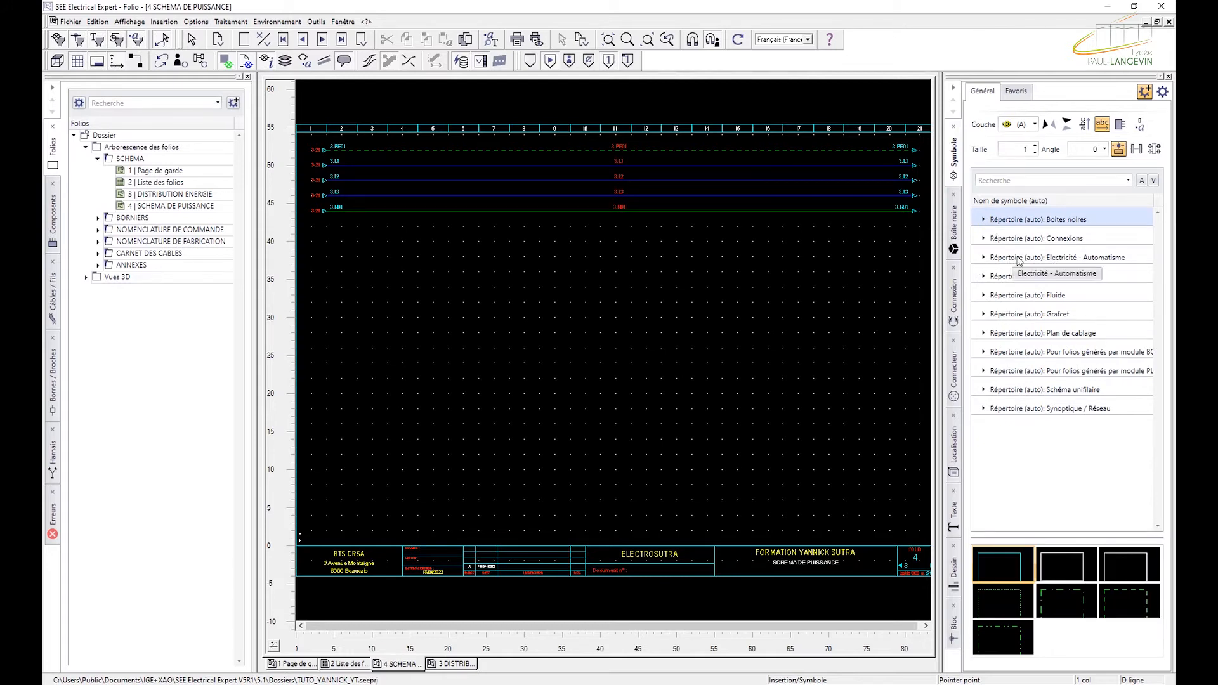
{"action": "left_click", "coordinate": [983, 257]}
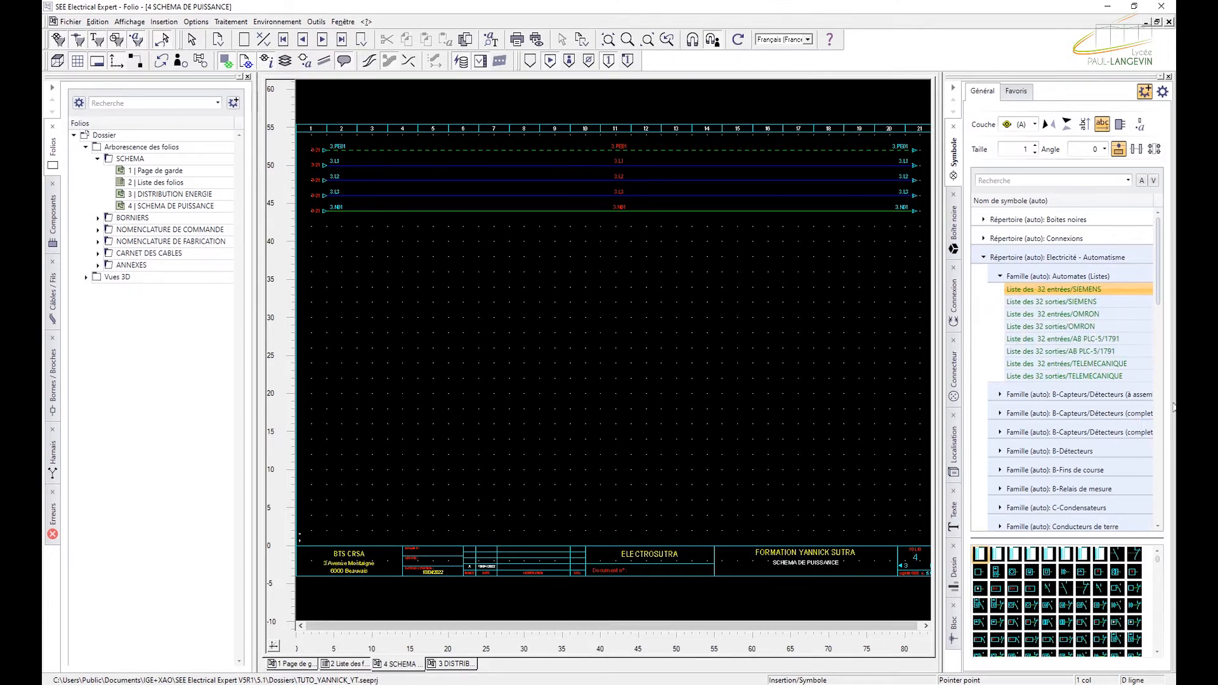
{"action": "scroll", "coordinate": [1097, 456], "scroll_direction": "down", "scroll_amount": 3}
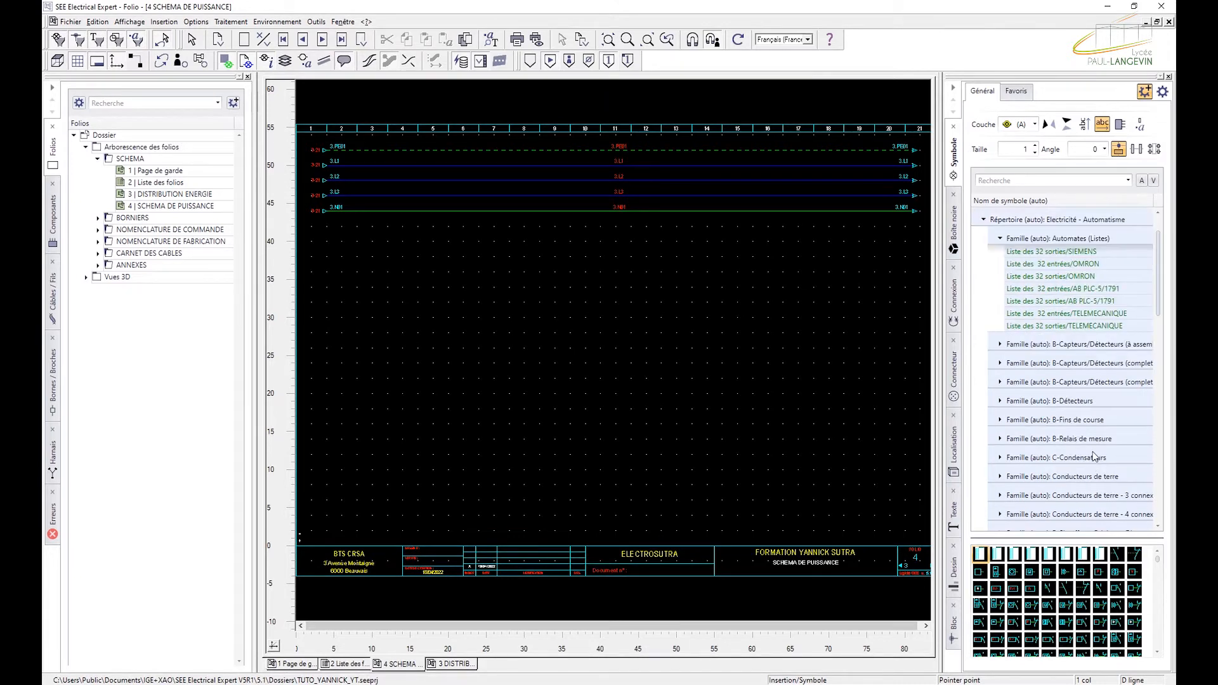
{"action": "scroll", "coordinate": [1098, 455], "scroll_direction": "down", "scroll_amount": 2}
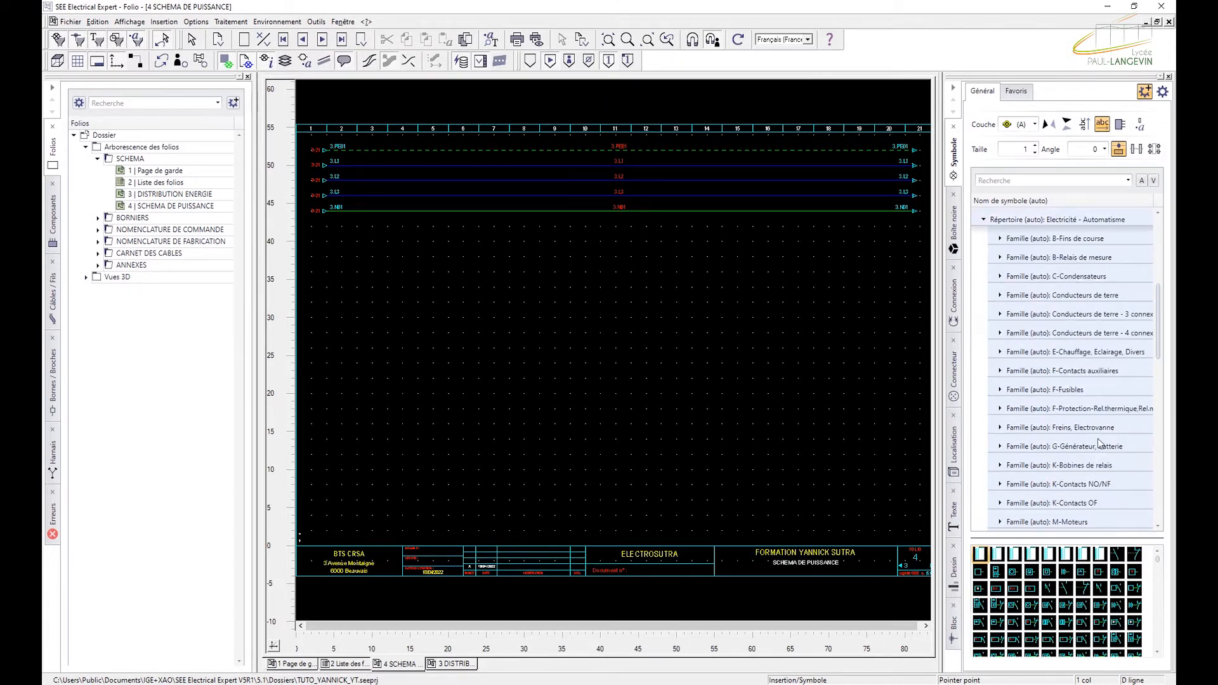
{"action": "scroll", "coordinate": [1095, 389], "scroll_direction": "down", "scroll_amount": 2}
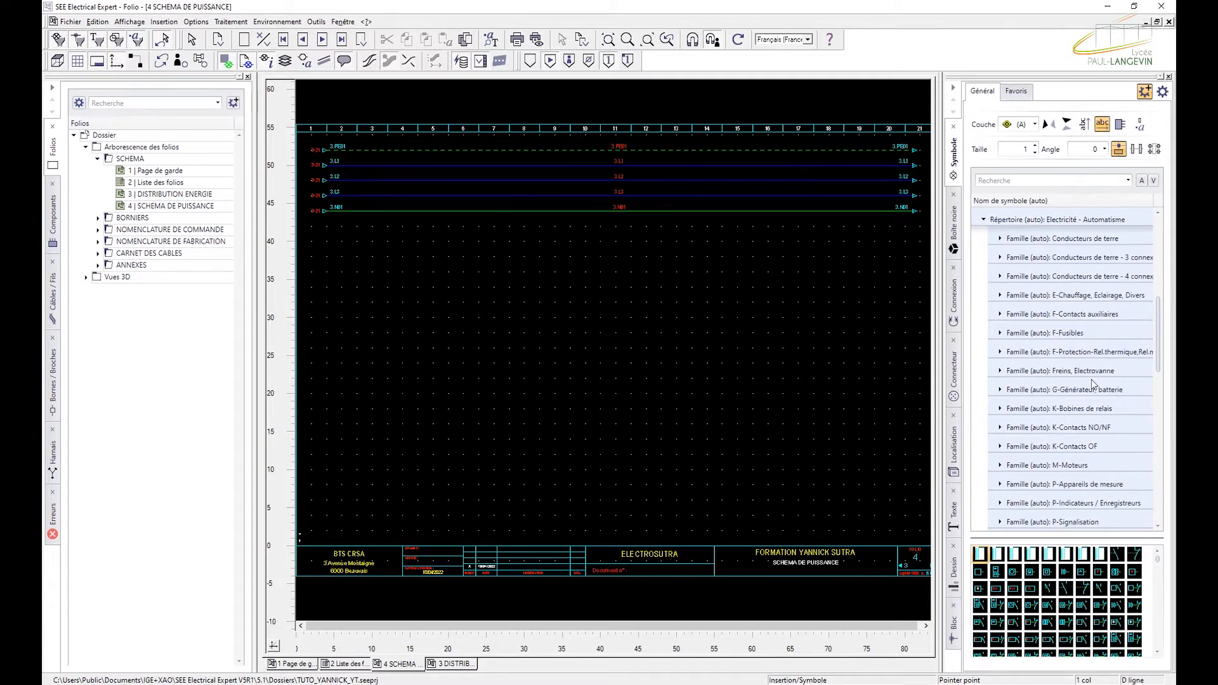
{"action": "scroll", "coordinate": [1093, 384], "scroll_direction": "down", "scroll_amount": 3}
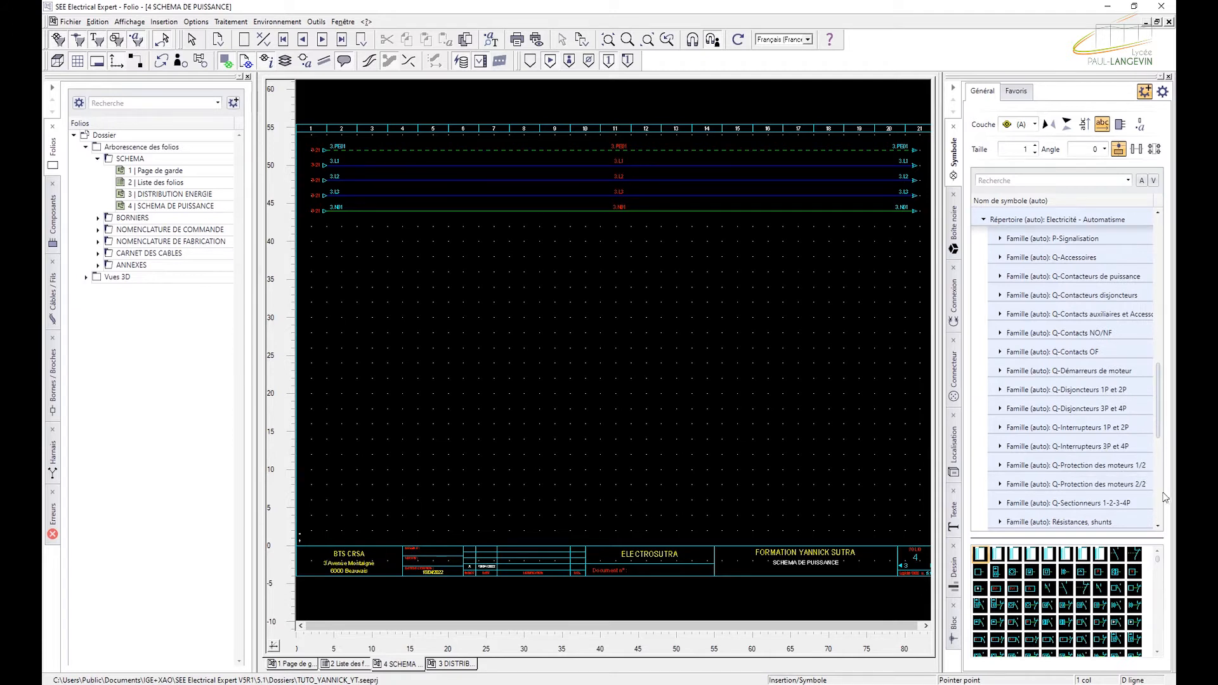
{"action": "scroll", "coordinate": [1112, 466], "scroll_direction": "down", "scroll_amount": 1}
{"action": "left_click", "coordinate": [1112, 466]}
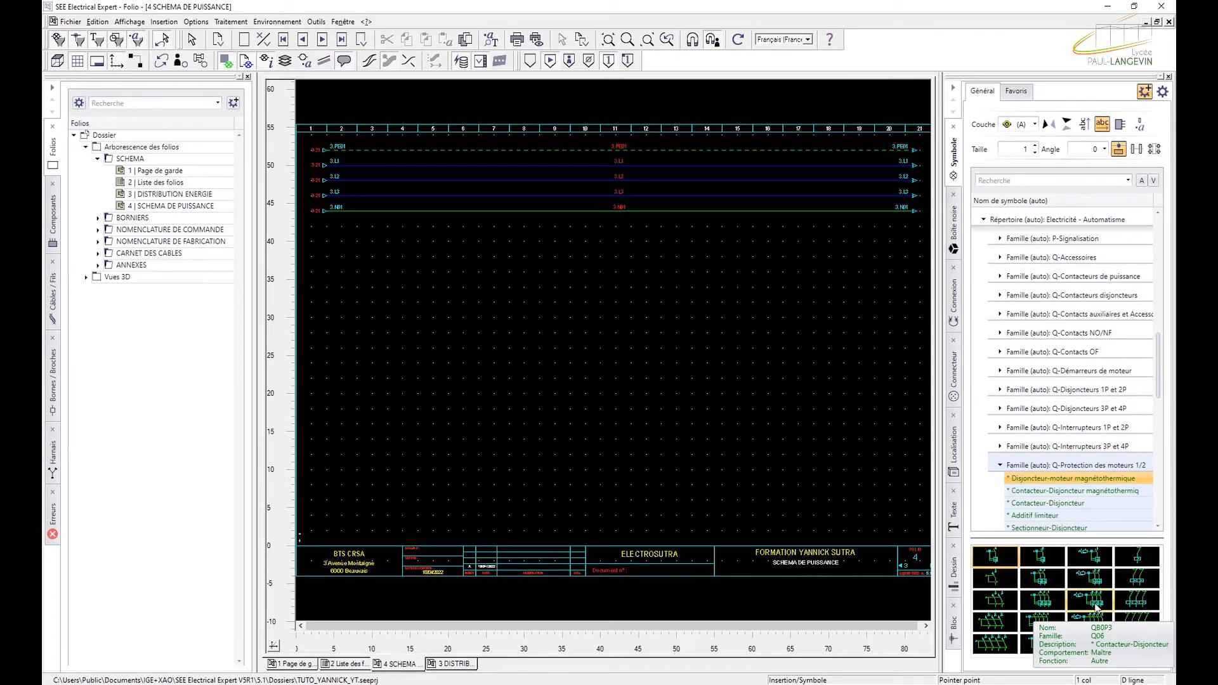
- Turn on the connection points in the symbol previews and turn them off again
{"action": "right_click", "coordinate": [1056, 584]}
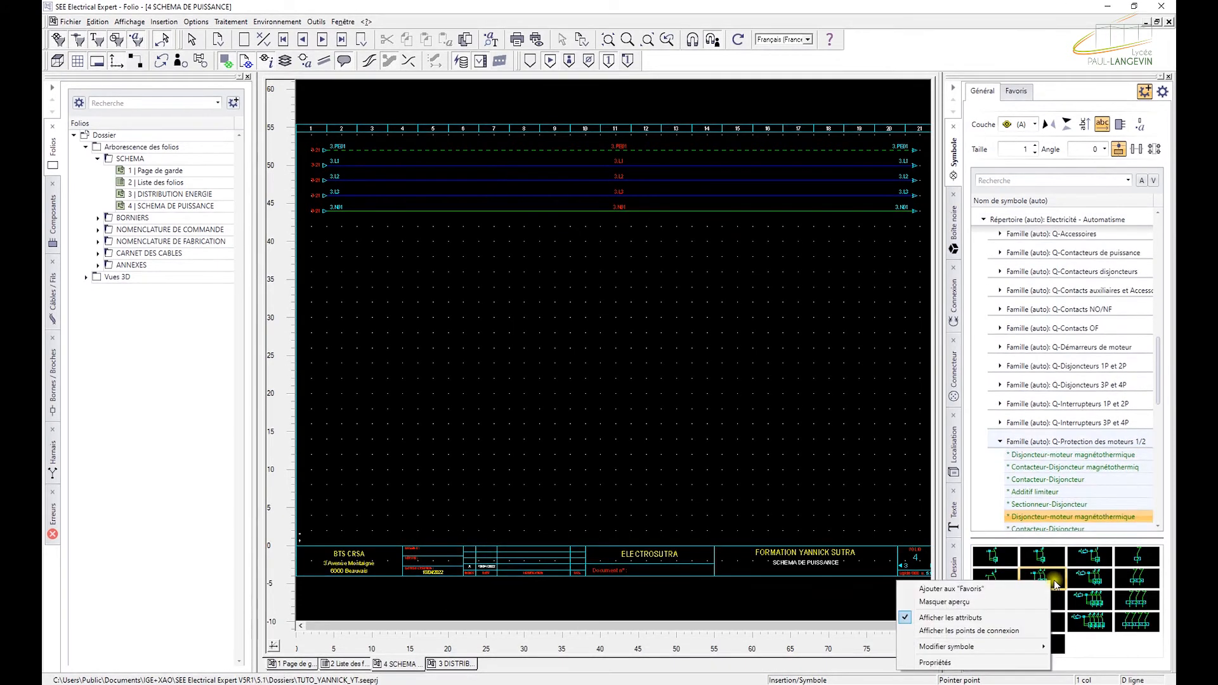
{"action": "left_click", "coordinate": [996, 632]}
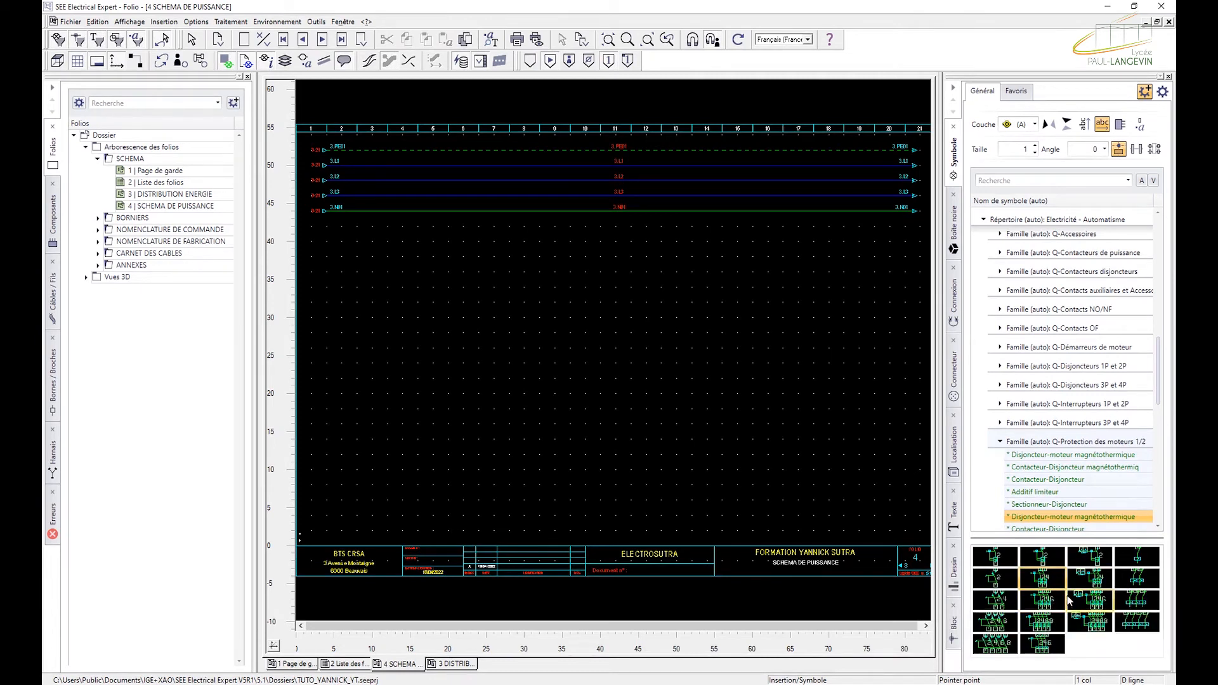
{"action": "right_click", "coordinate": [1030, 581]}
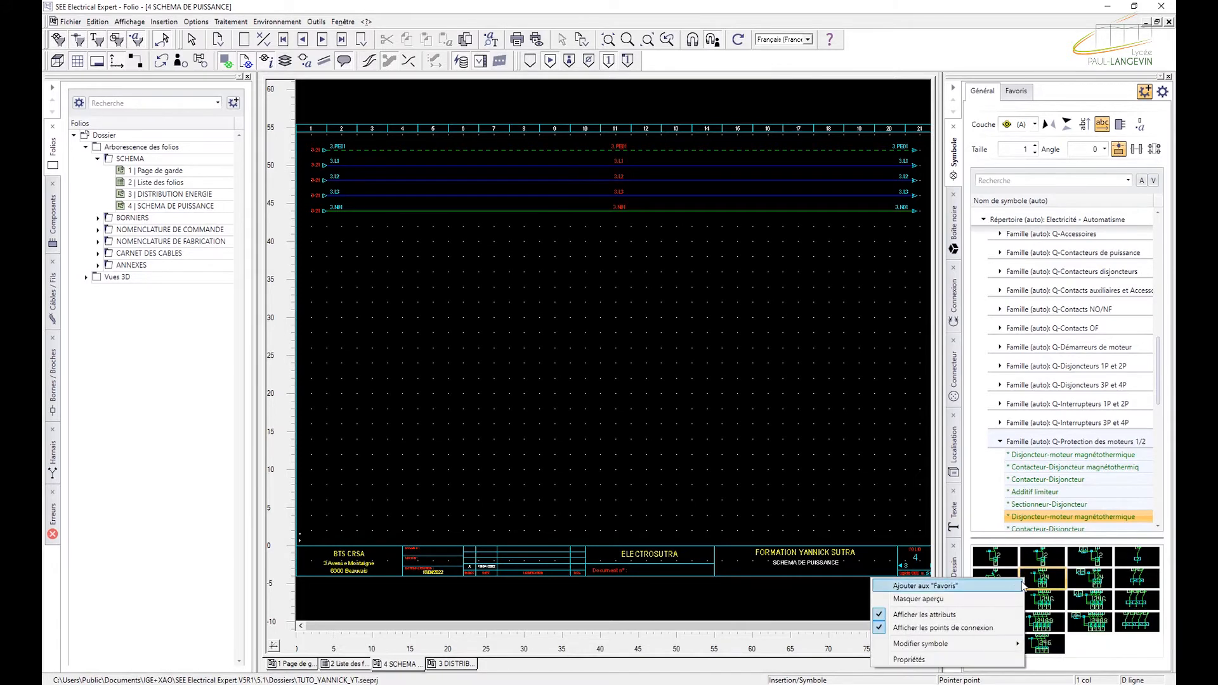
{"action": "left_click", "coordinate": [993, 628]}
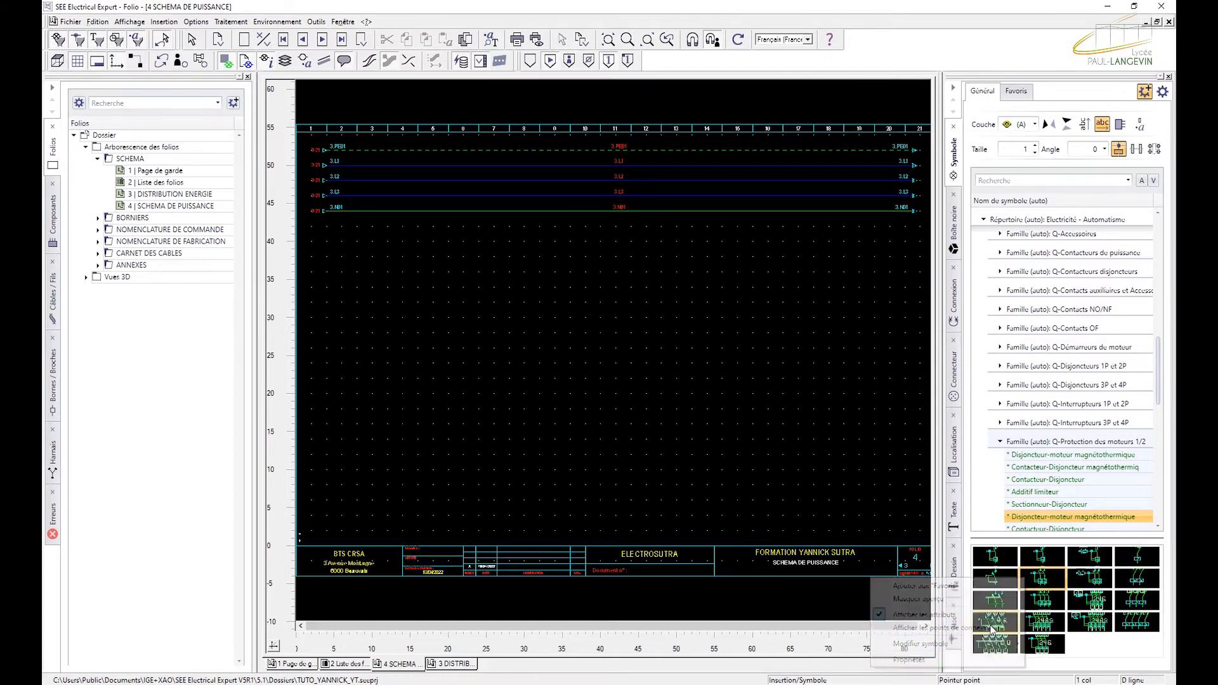
- Place a three-pole Disjoncteur-moteur magnétothermique symbol on folio 4, at column 4 below the neutral line
{"action": "left_click", "coordinate": [1043, 603]}
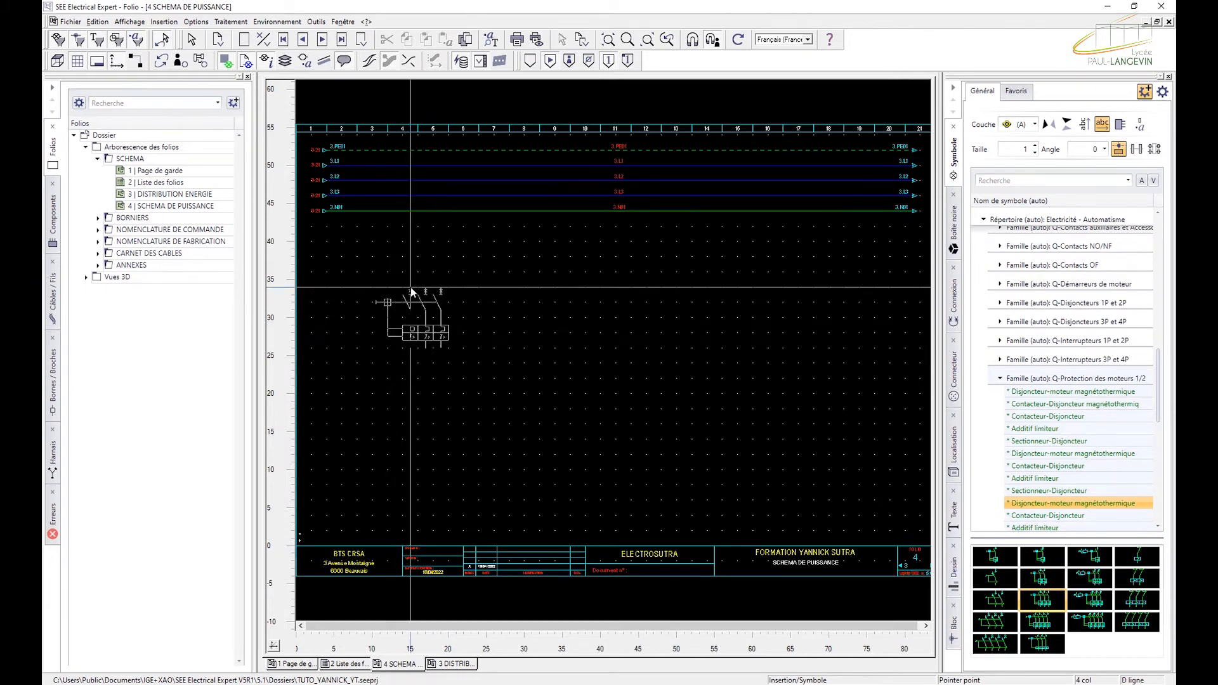
{"action": "left_click", "coordinate": [395, 261]}
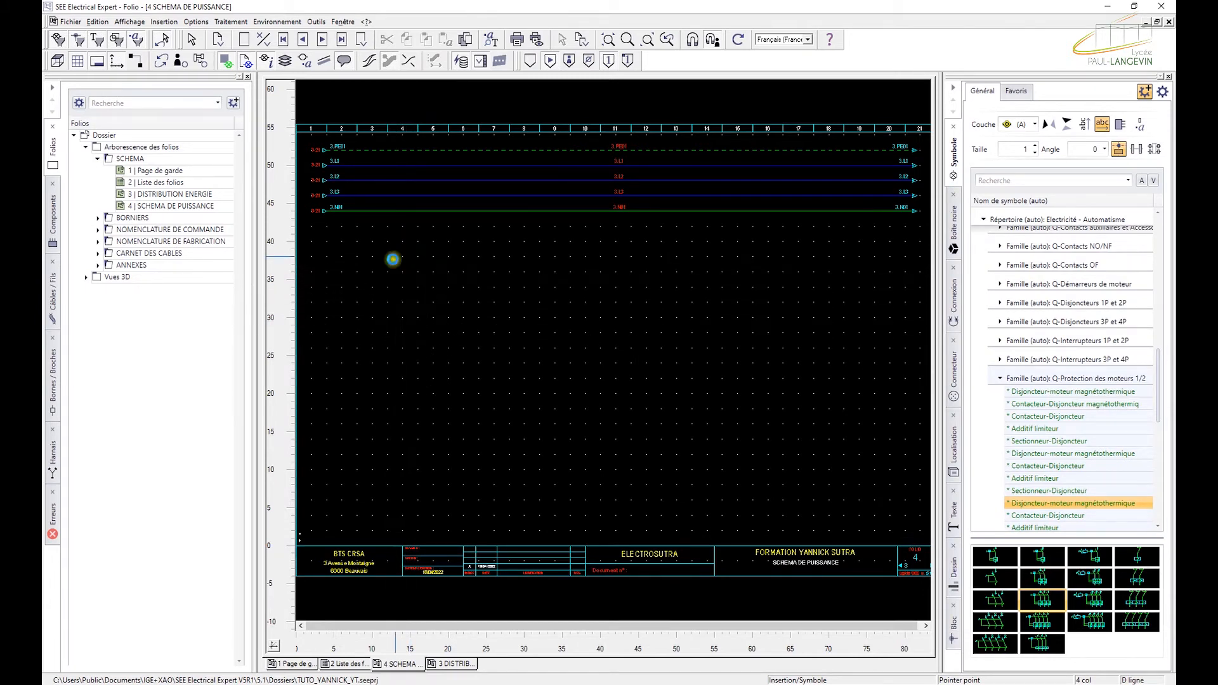
{"action": "key", "text": "Escape"}
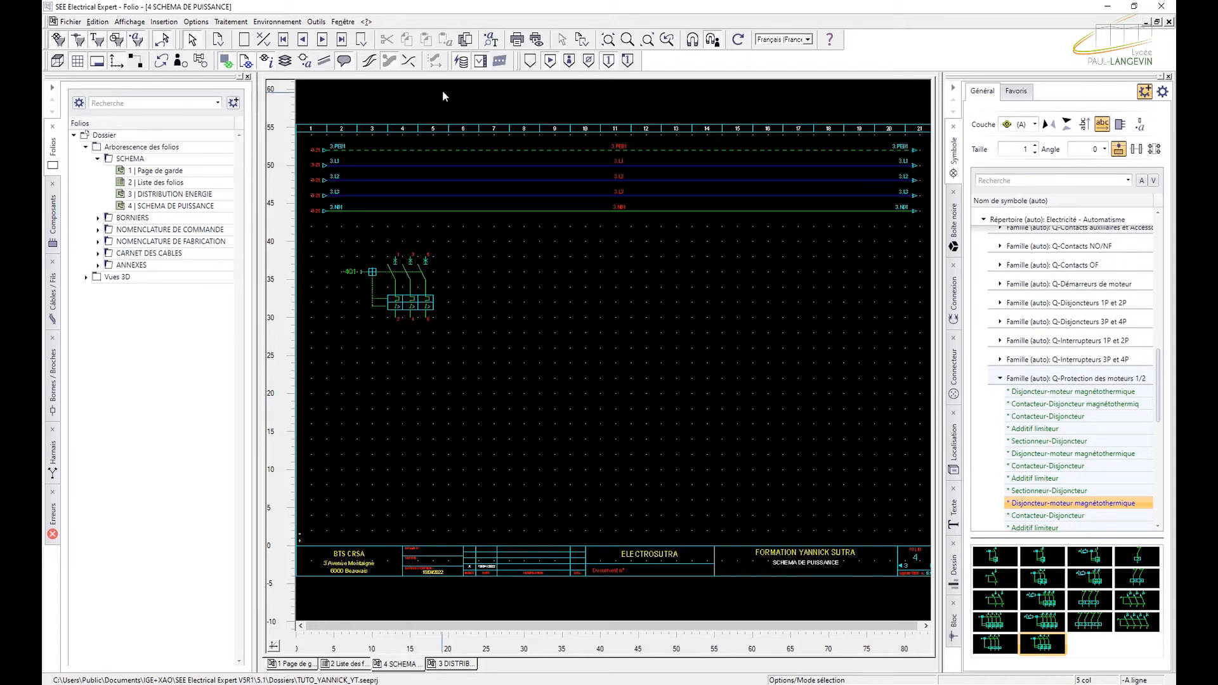
- Hide the folio explorer to enlarge the drawing area of folio 4
{"action": "left_click", "coordinate": [462, 63]}
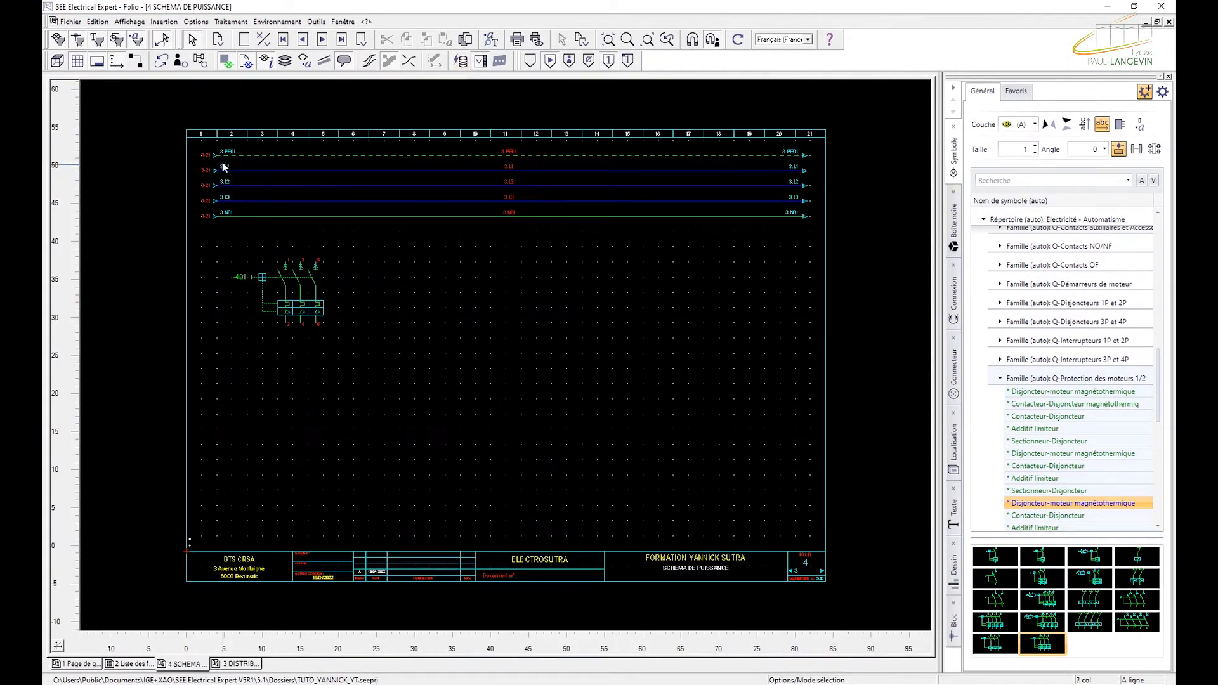
{"action": "left_click", "coordinate": [459, 63]}
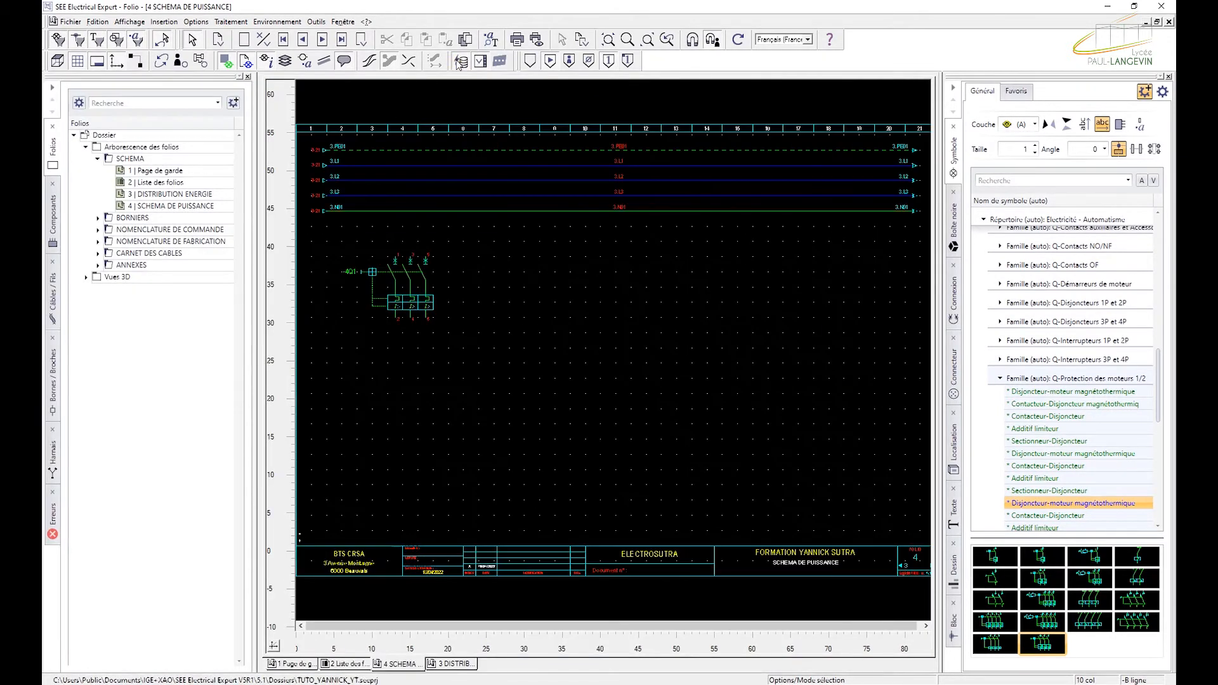
{"action": "left_click", "coordinate": [460, 63]}
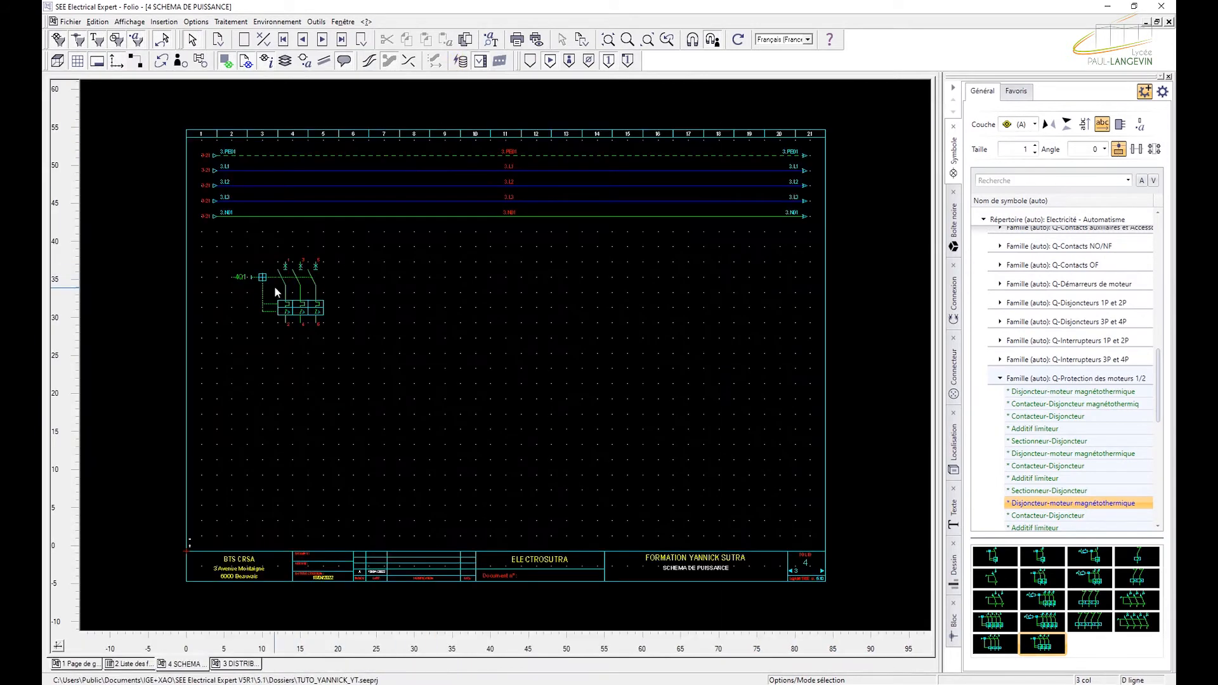
- Set the Localisation of the motor circuit breaker to ARM01 in its properties
{"action": "scroll", "coordinate": [275, 289], "scroll_direction": "up", "scroll_amount": 2}
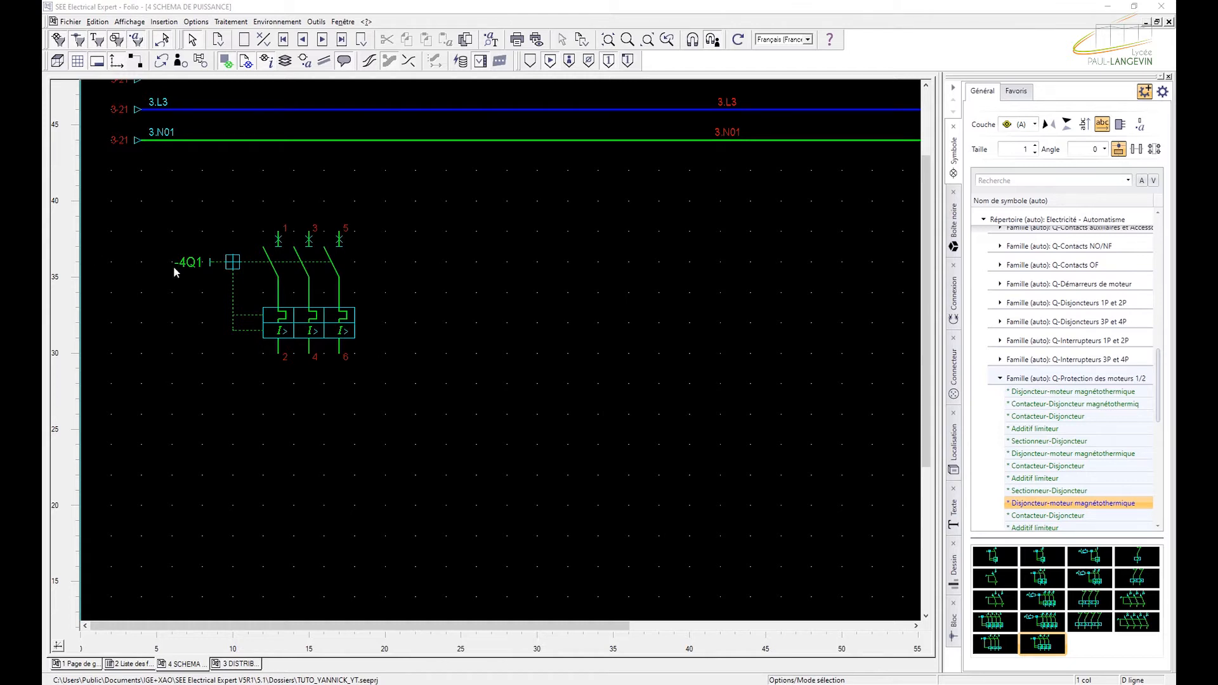
{"action": "left_click", "coordinate": [327, 310]}
{"action": "double_click", "coordinate": [328, 310]}
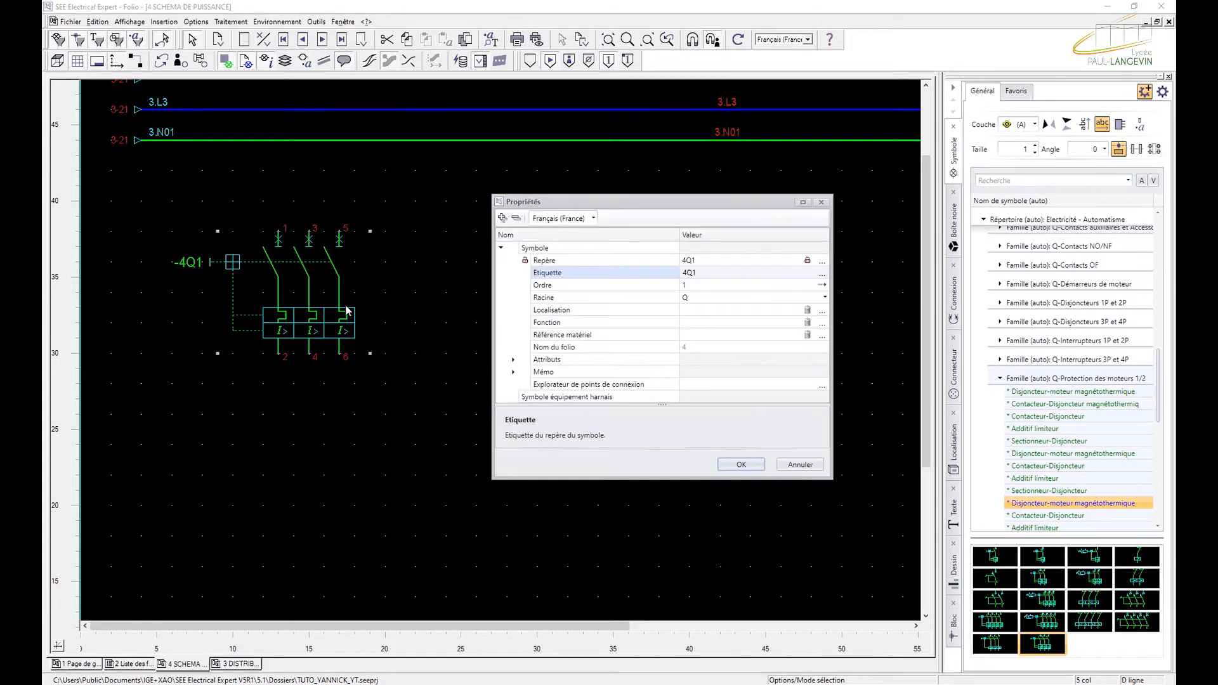
{"action": "left_click", "coordinate": [706, 310]}
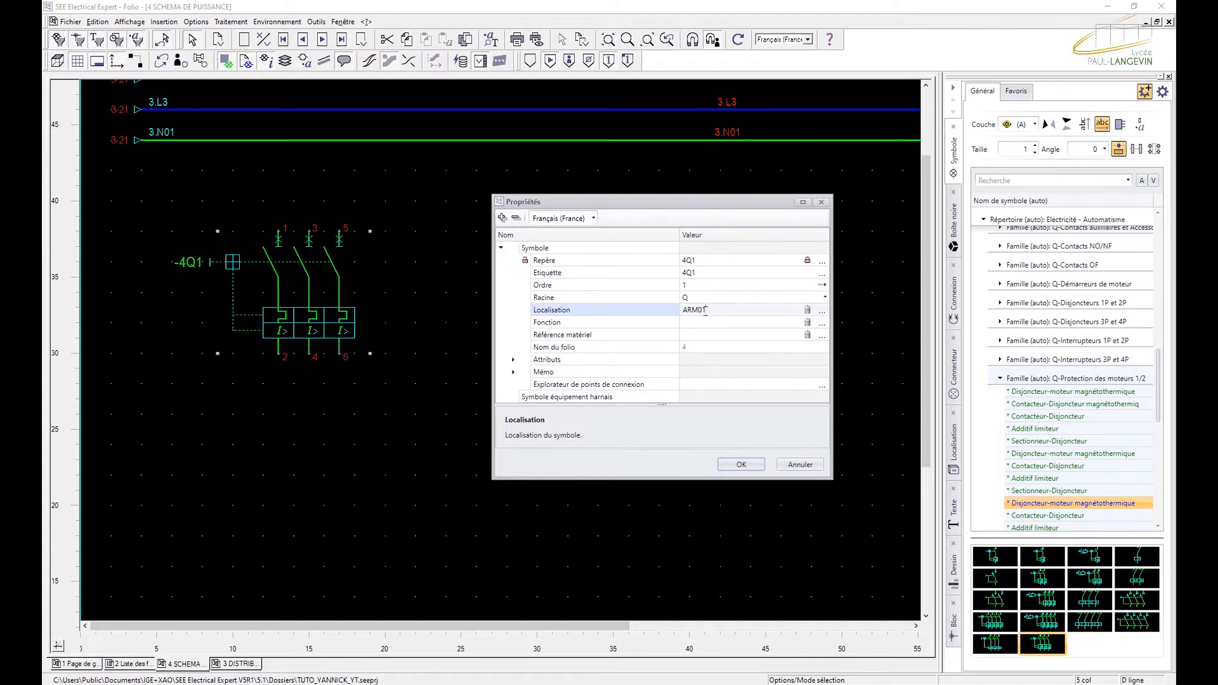
- Assign the hardware reference GV2ME08 from the Départs moteurs class to the motor circuit breaker and apply its properties
{"action": "left_click", "coordinate": [723, 338]}
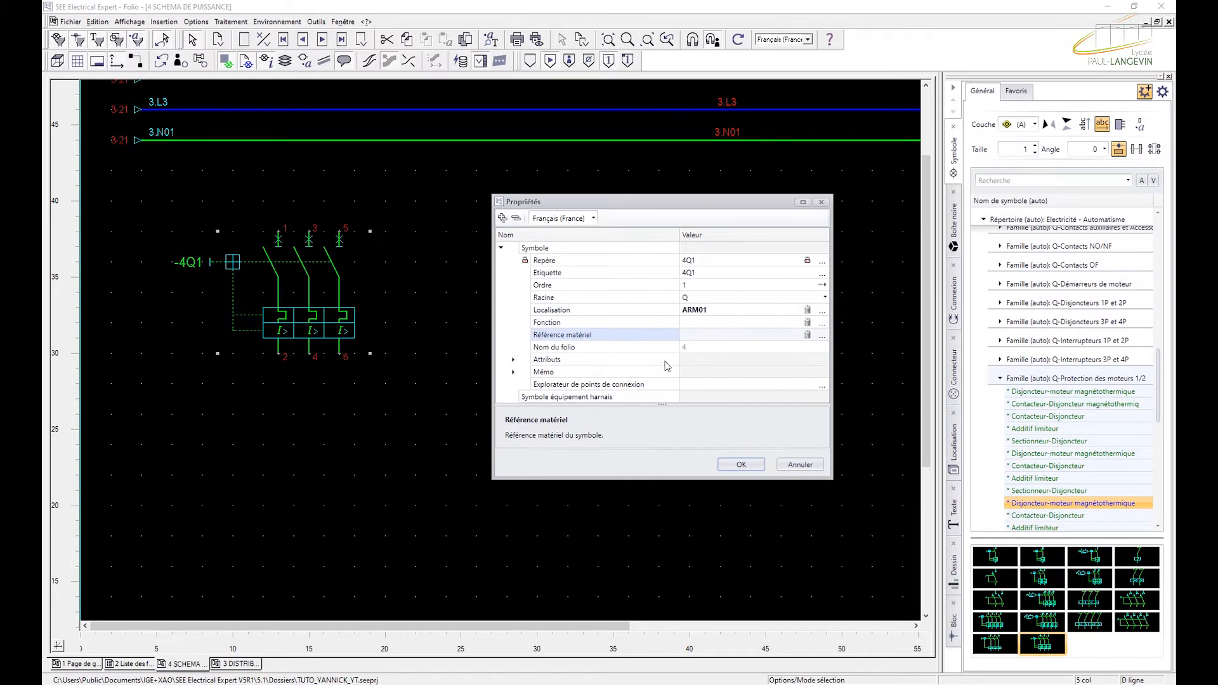
{"action": "left_click", "coordinate": [823, 335]}
{"action": "left_click", "coordinate": [595, 214]}
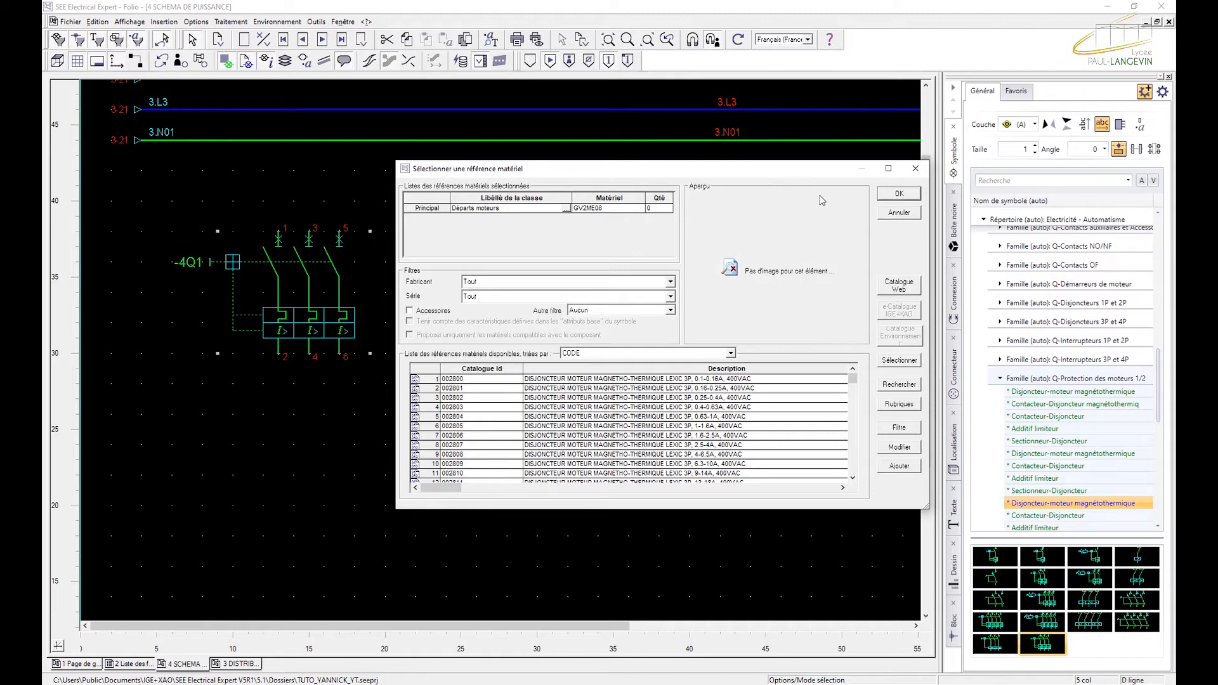
{"action": "left_click", "coordinate": [886, 196]}
{"action": "left_click", "coordinate": [895, 194]}
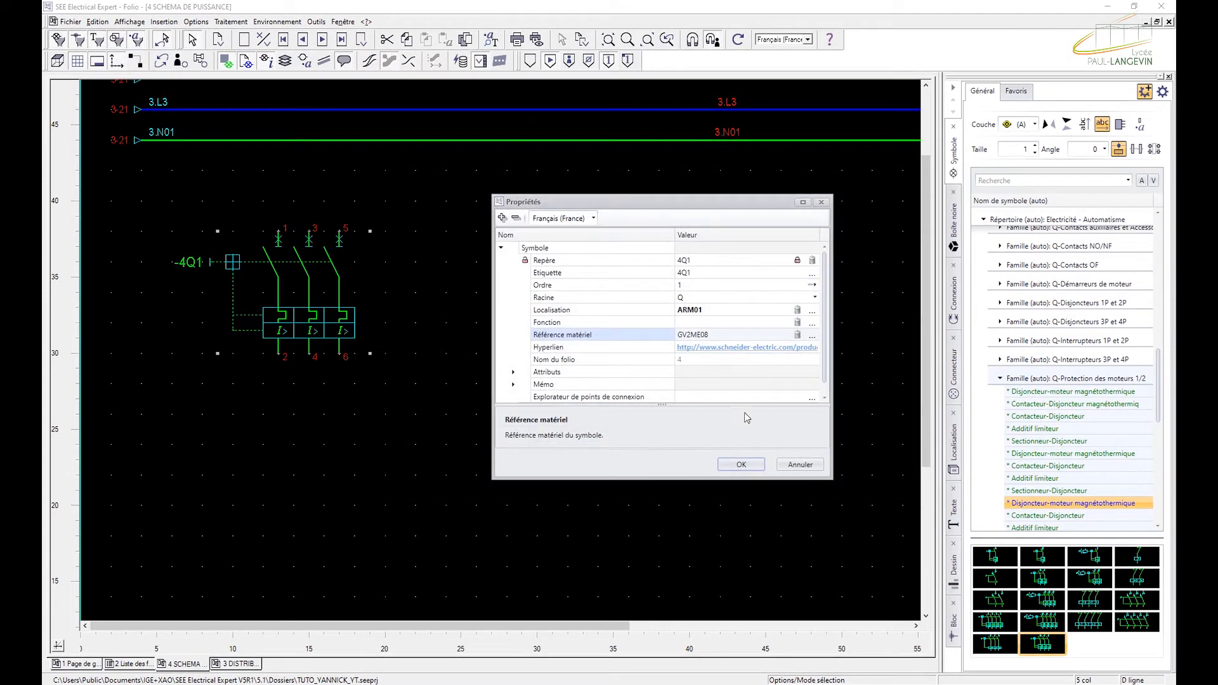
{"action": "left_click", "coordinate": [741, 465]}
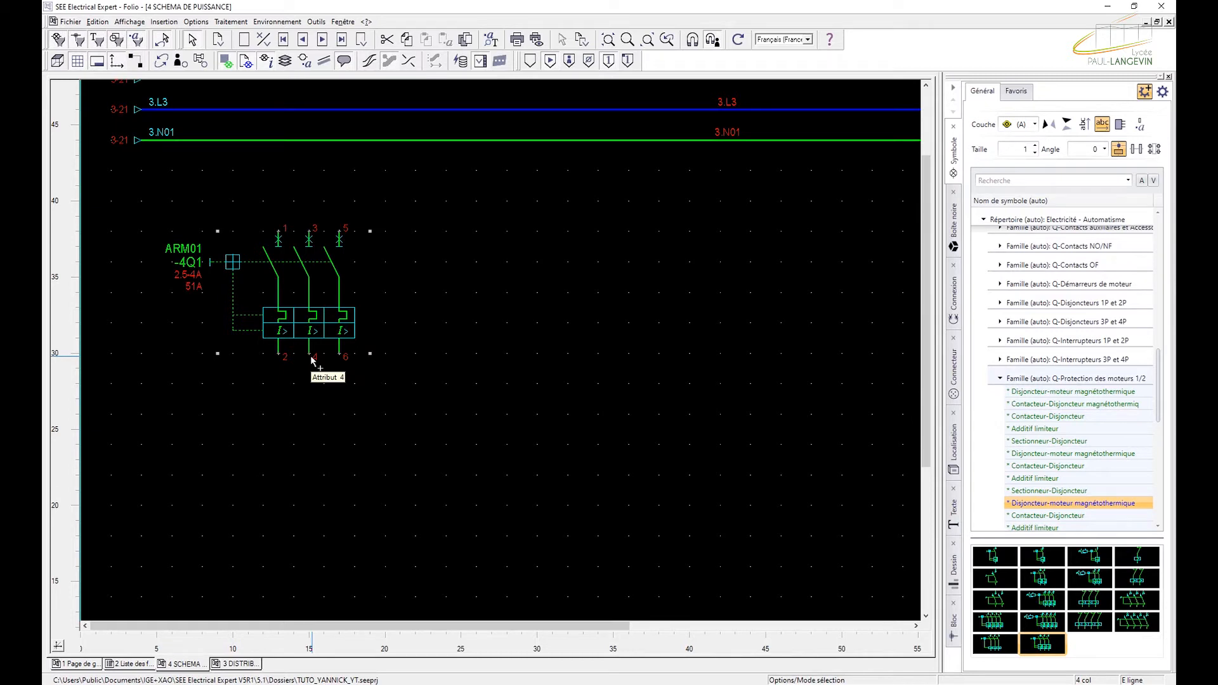
{"action": "scroll", "coordinate": [439, 369], "scroll_direction": "down", "scroll_amount": 1}
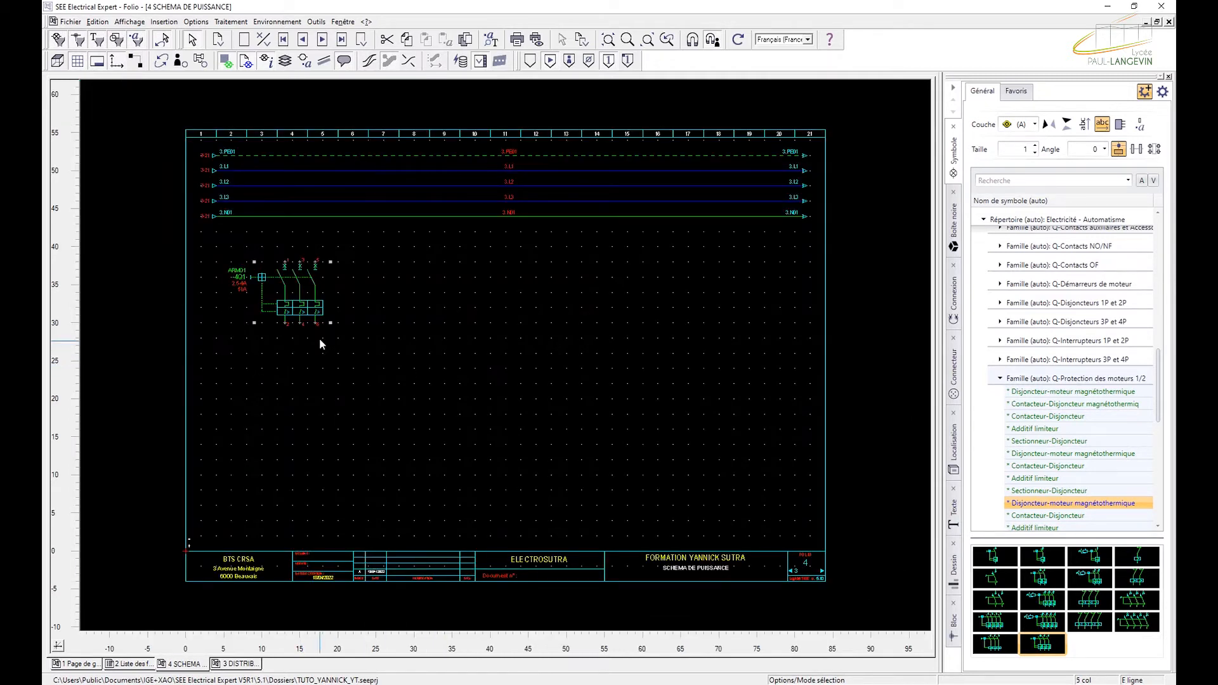
{"action": "scroll", "coordinate": [232, 284], "scroll_direction": "up", "scroll_amount": 3}
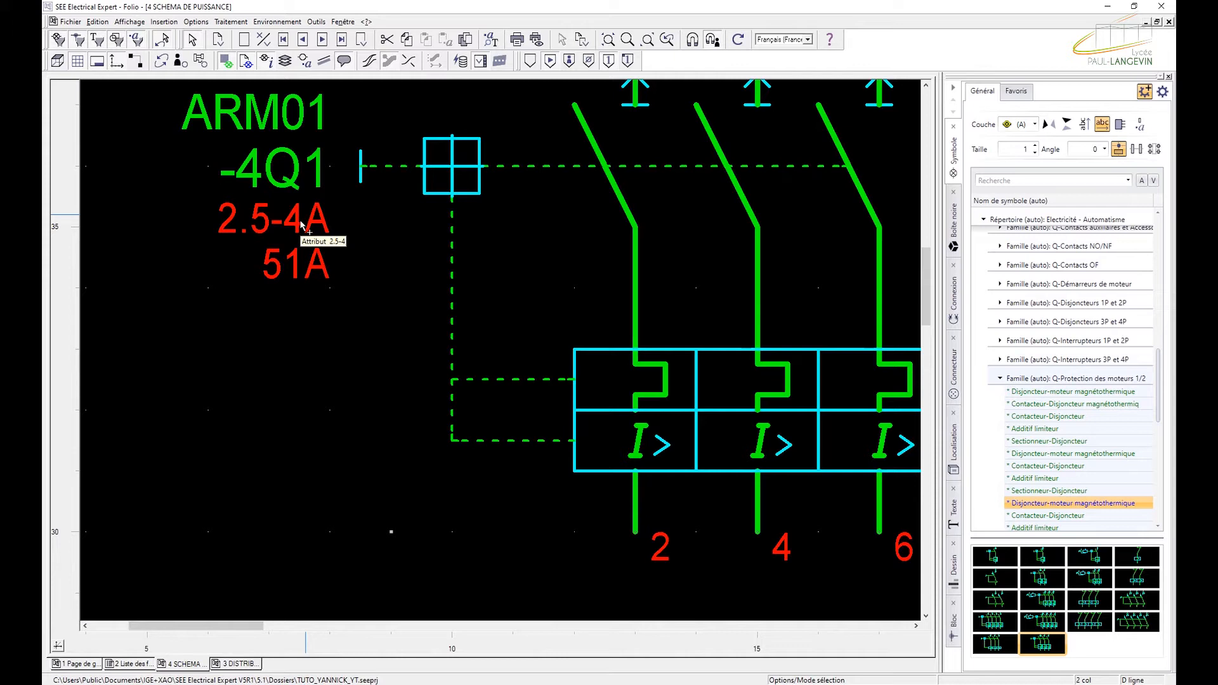
{"action": "scroll", "coordinate": [302, 269], "scroll_direction": "down", "scroll_amount": 1}
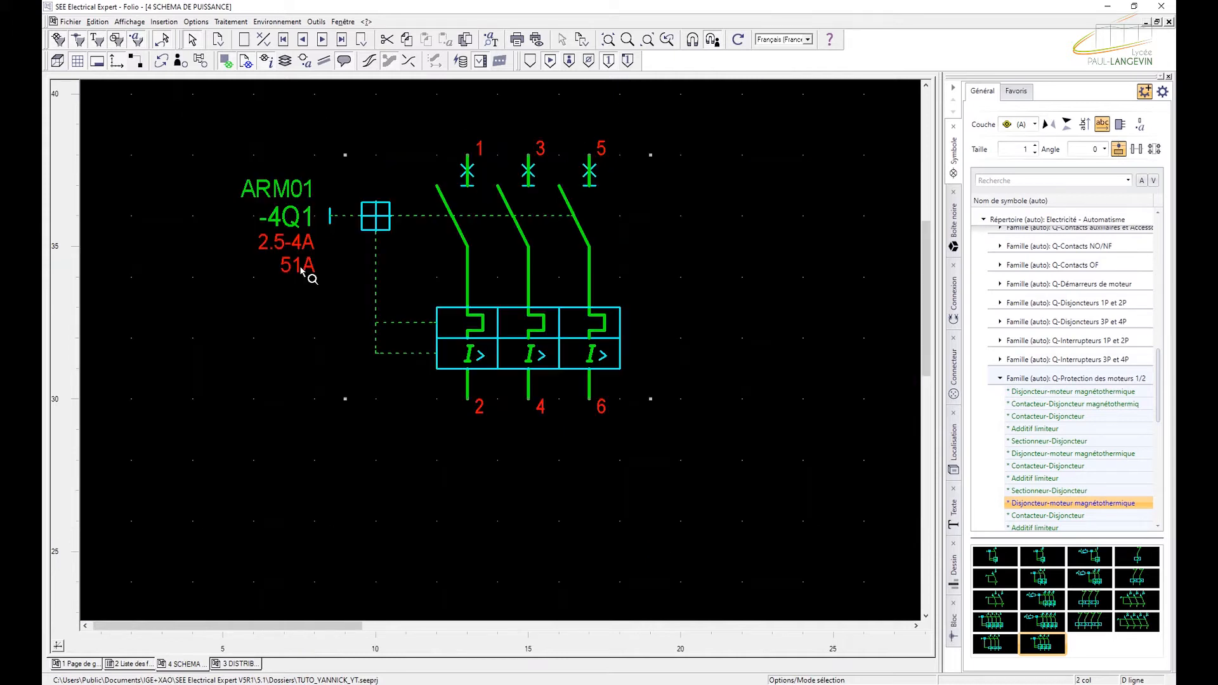
{"action": "scroll", "coordinate": [302, 269], "scroll_direction": "down", "scroll_amount": 1}
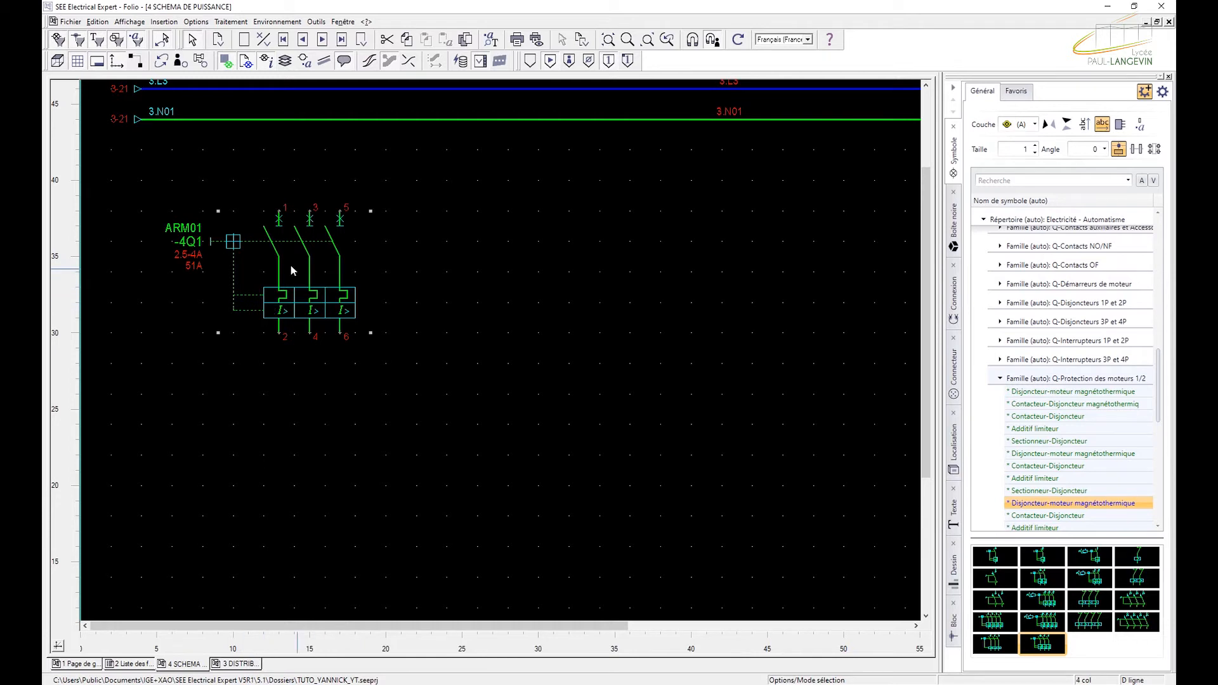
{"action": "left_click", "coordinate": [1034, 184]}
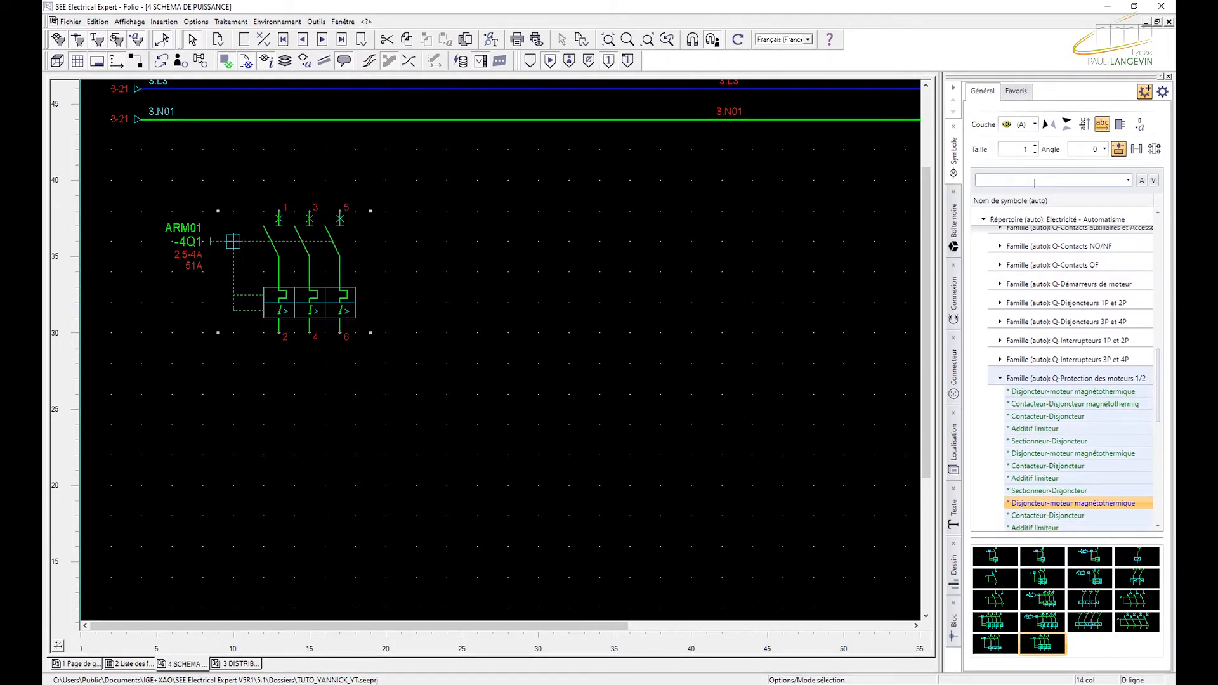
{"action": "type", "text": "contateur"}
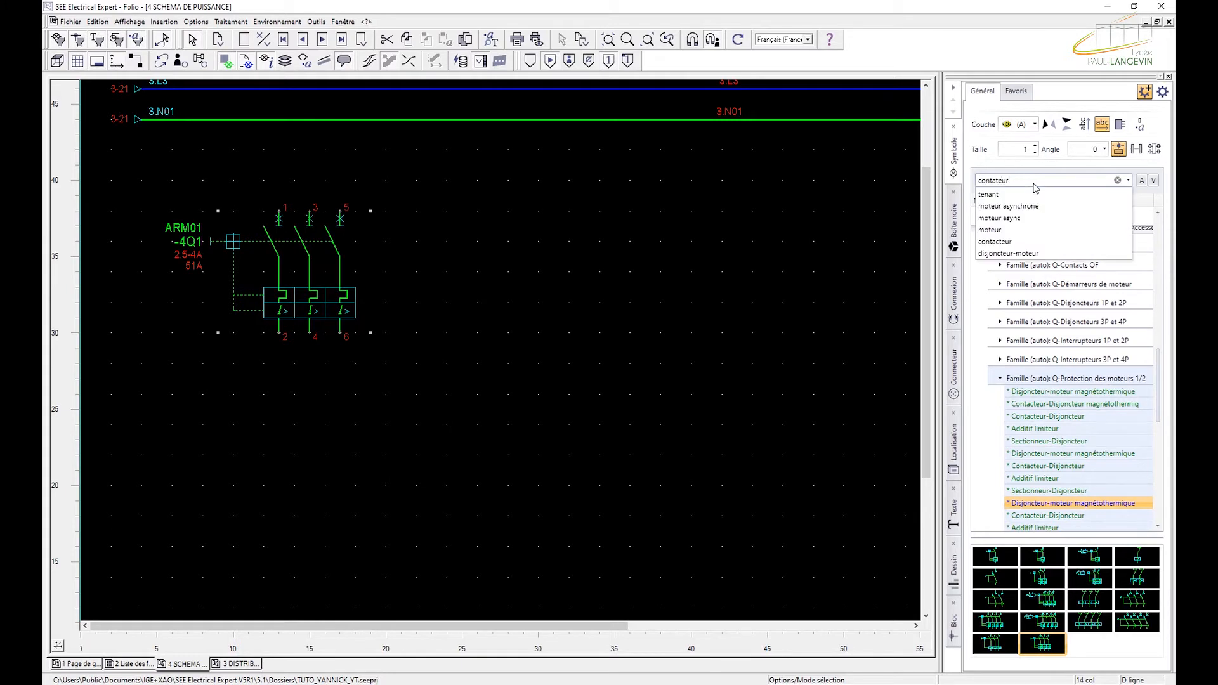
{"action": "key", "text": "Return"}
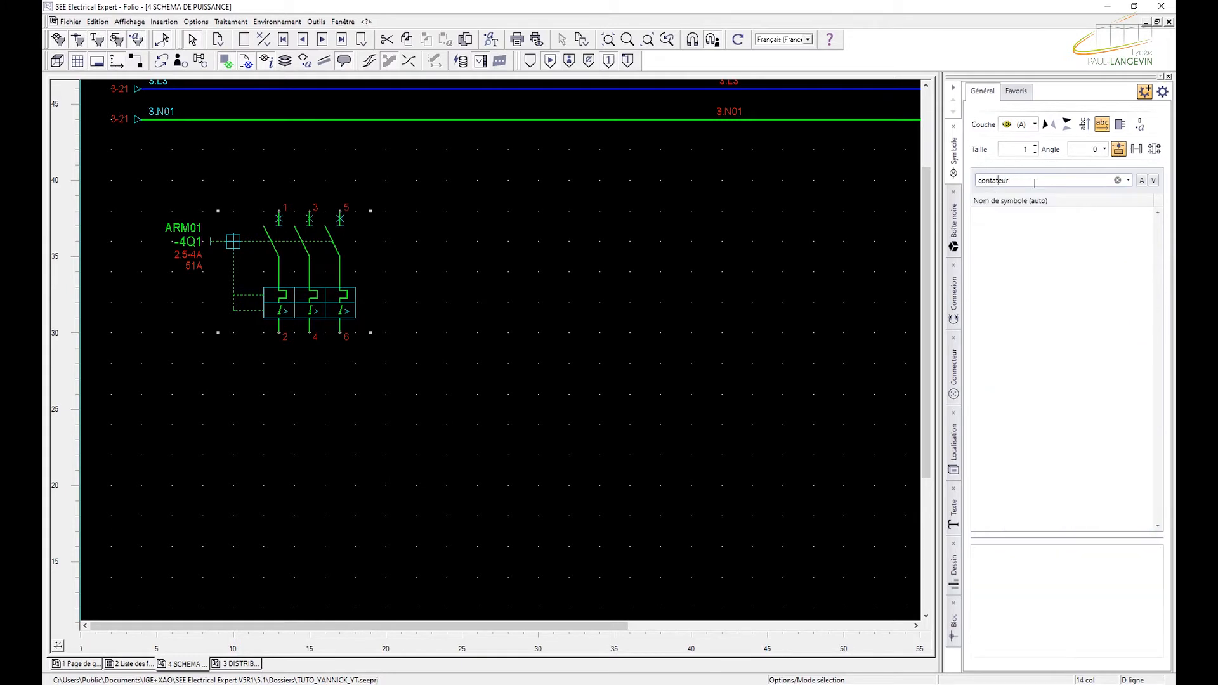
{"action": "type", "text": "c"}
{"action": "key", "text": "Return"}
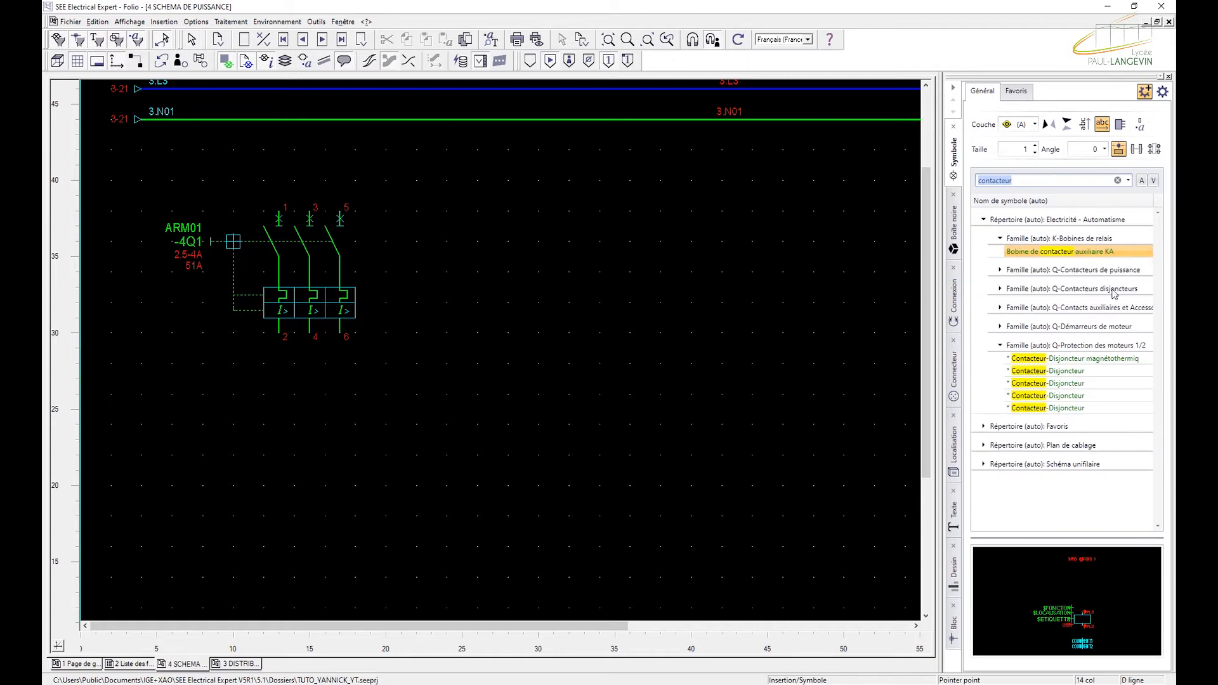
{"action": "left_click", "coordinate": [1093, 273]}
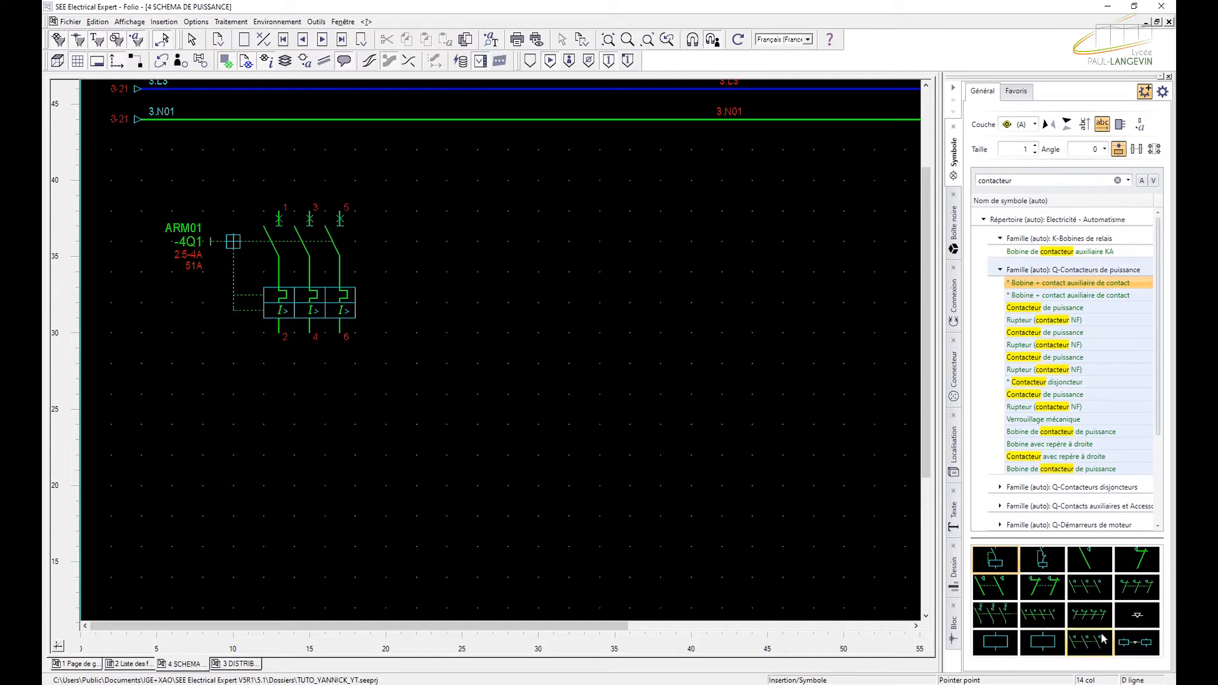
{"action": "left_click", "coordinate": [1076, 639]}
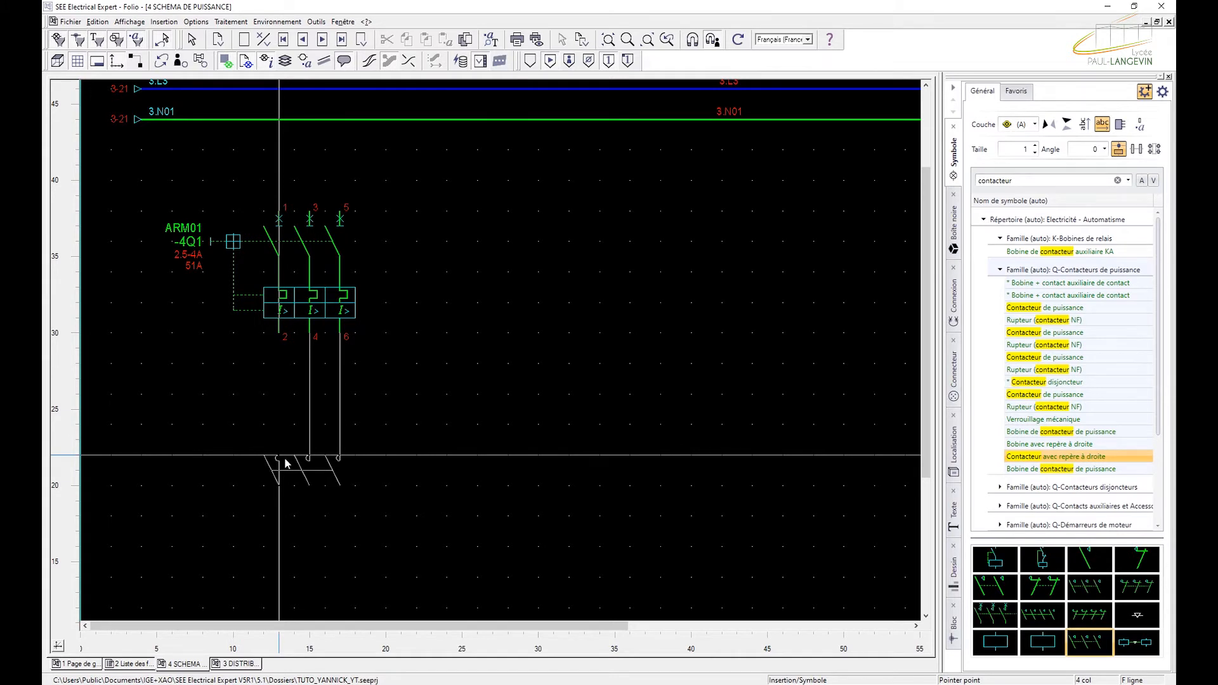
{"action": "key", "text": "Escape"}
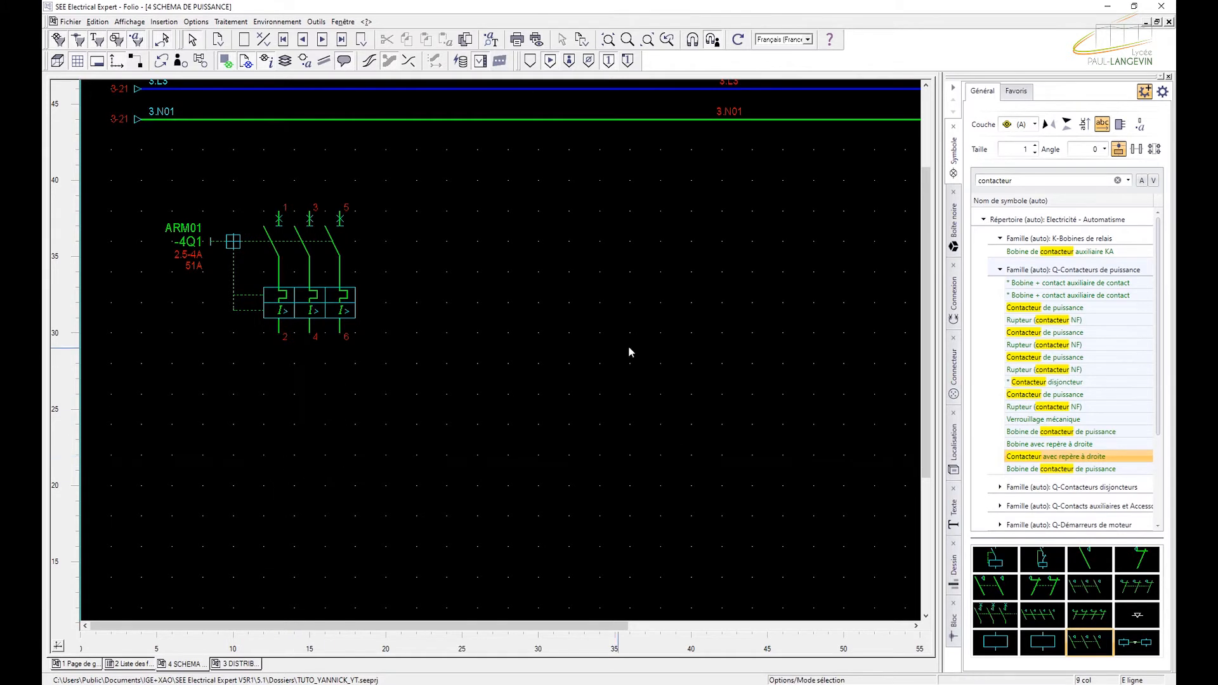
- Place a three-pole Contacteur de puissance below the motor circuit breaker, aligned with its poles, using PUISSANCE BT connections
{"action": "left_click", "coordinate": [954, 299]}
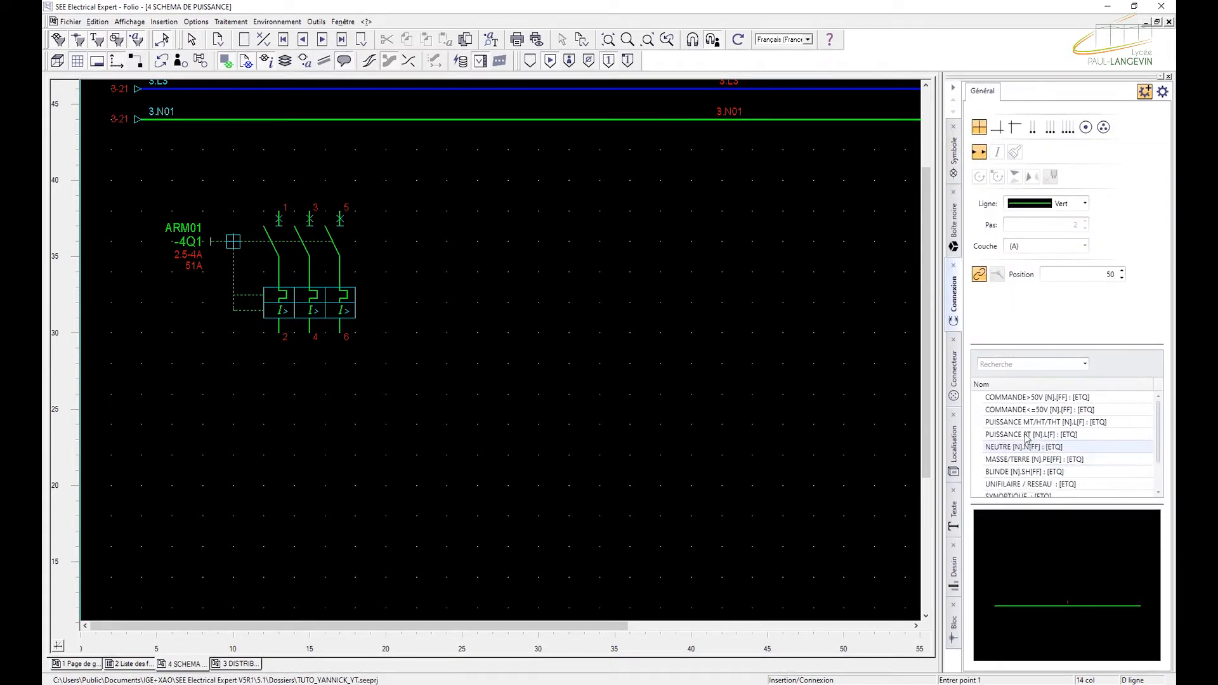
{"action": "left_click", "coordinate": [1027, 437]}
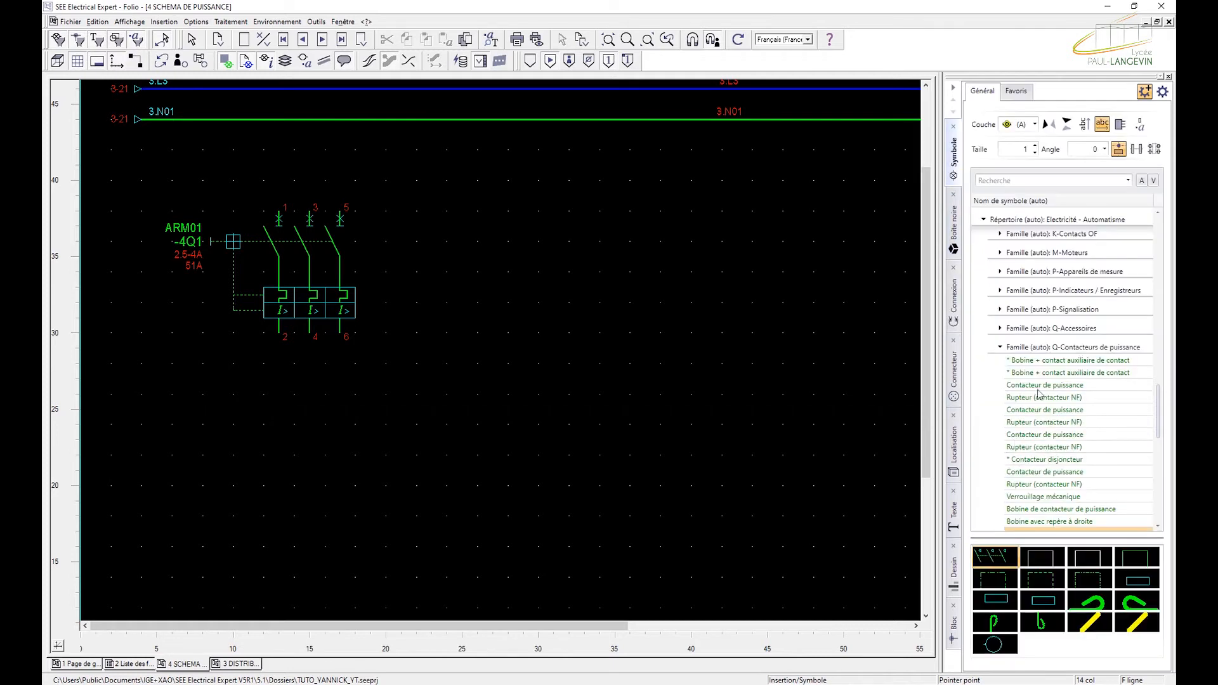
{"action": "mouse_move", "coordinate": [1086, 503]}
{"action": "scroll", "coordinate": [1087, 503], "scroll_direction": "down", "scroll_amount": 3}
{"action": "left_click", "coordinate": [1057, 477]}
{"action": "left_click", "coordinate": [1031, 181]}
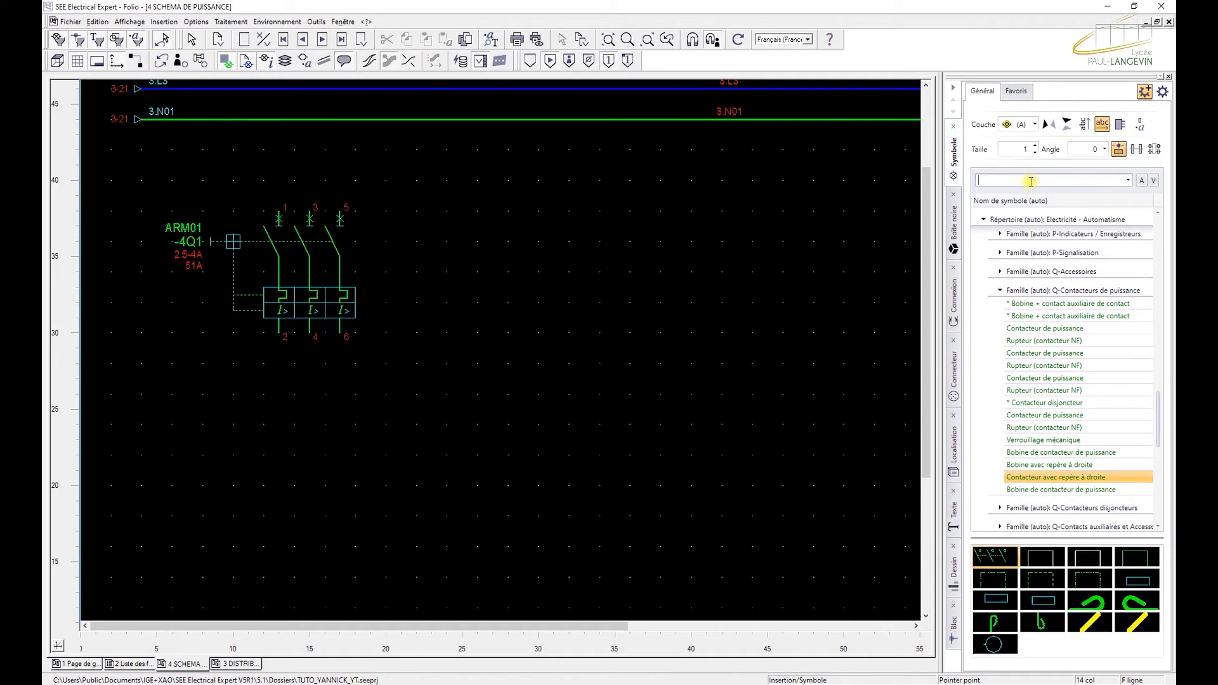
{"action": "left_click", "coordinate": [1072, 291]}
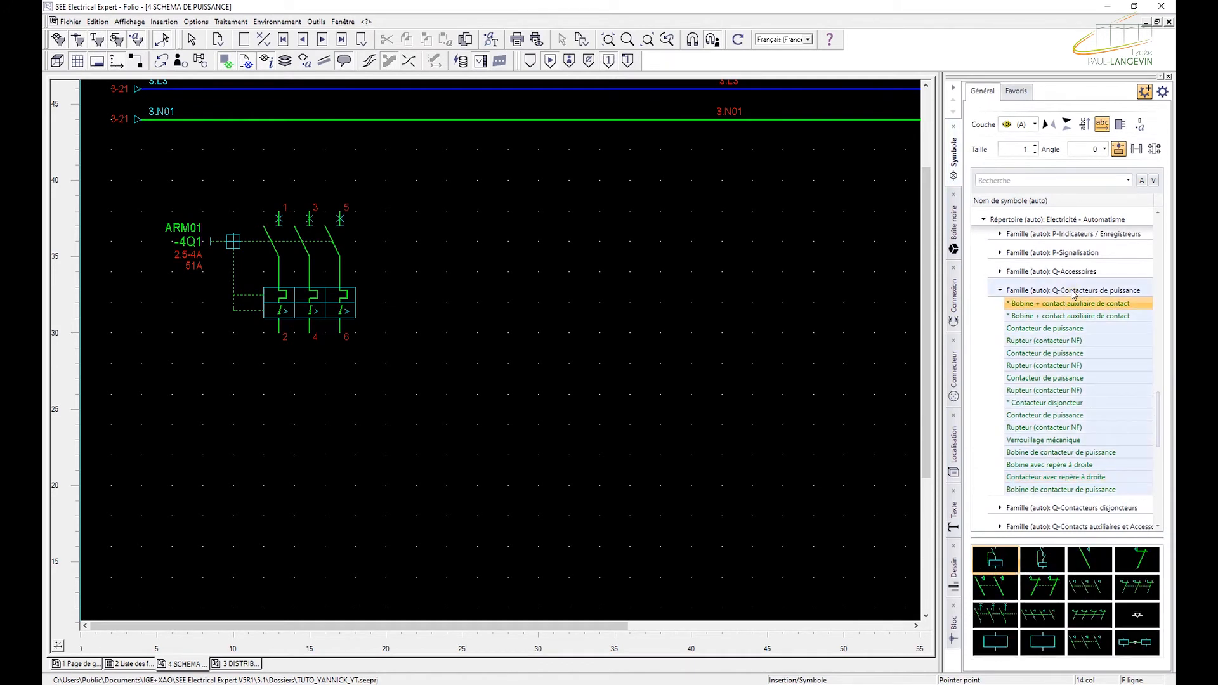
{"action": "mouse_move", "coordinate": [1058, 629]}
{"action": "left_click", "coordinate": [1089, 587]}
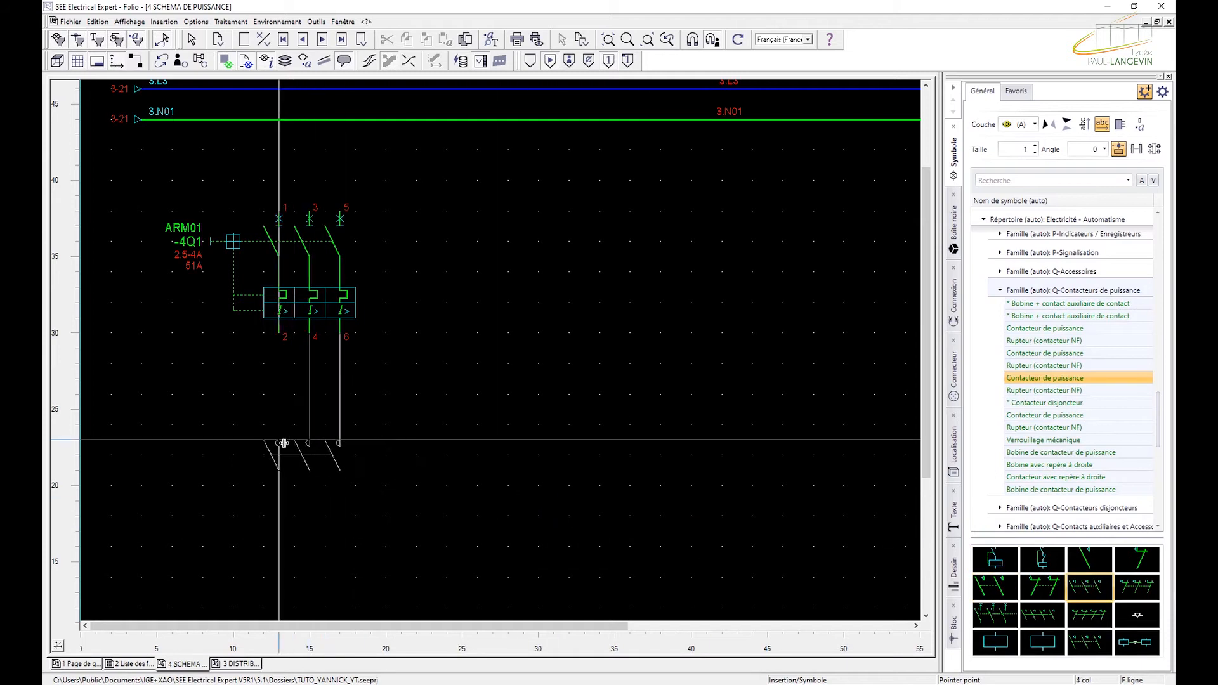
{"action": "left_click", "coordinate": [283, 443]}
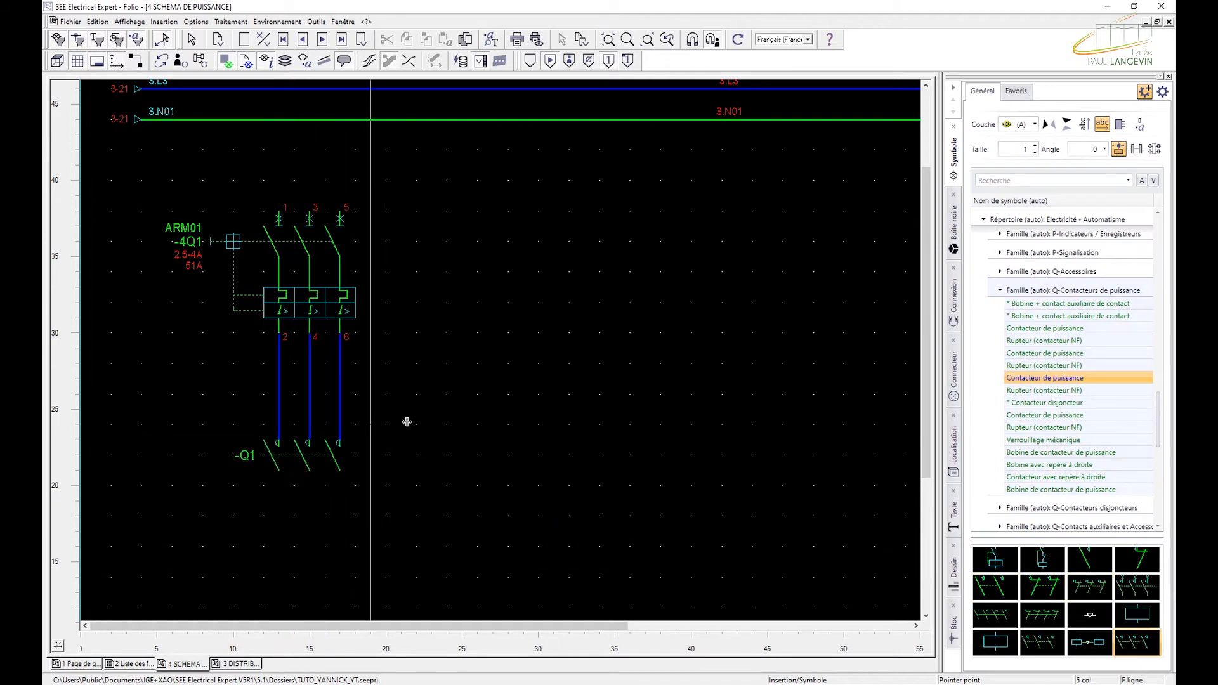
{"action": "key", "text": "Escape"}
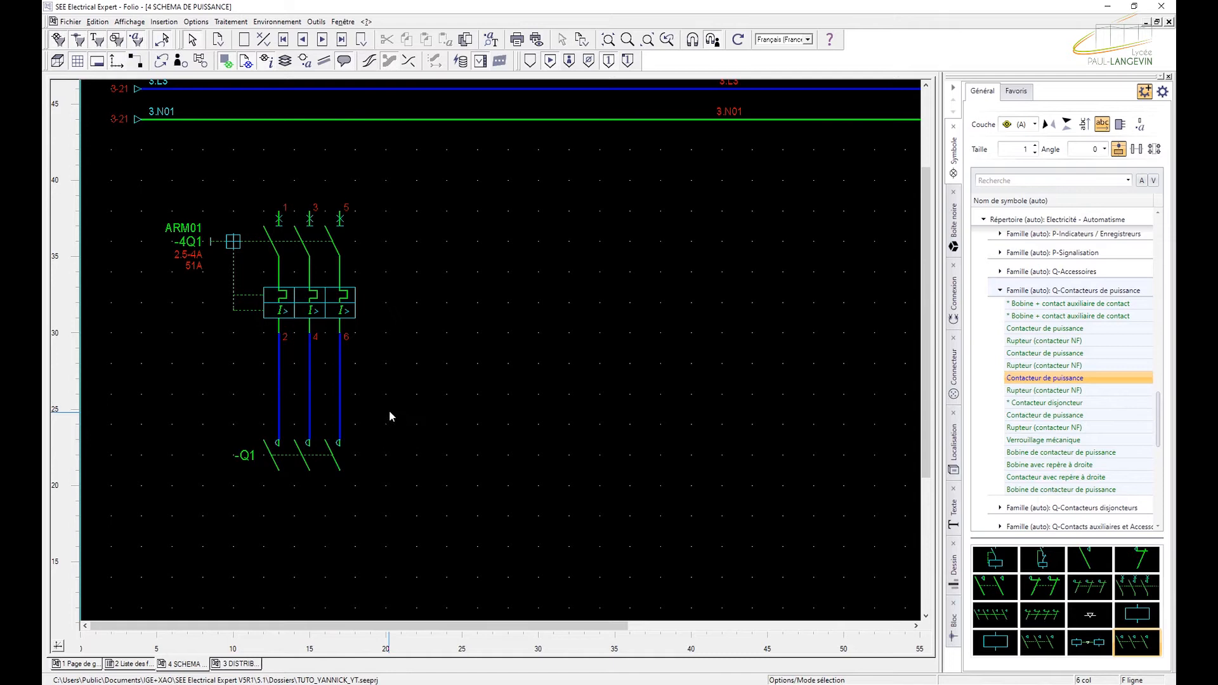
- Search the symbol library for "moteur" and expand the M-Moteurs family
{"action": "scroll", "coordinate": [304, 413], "scroll_direction": "down", "scroll_amount": 1}
{"action": "scroll", "coordinate": [297, 431], "scroll_direction": "down", "scroll_amount": 2}
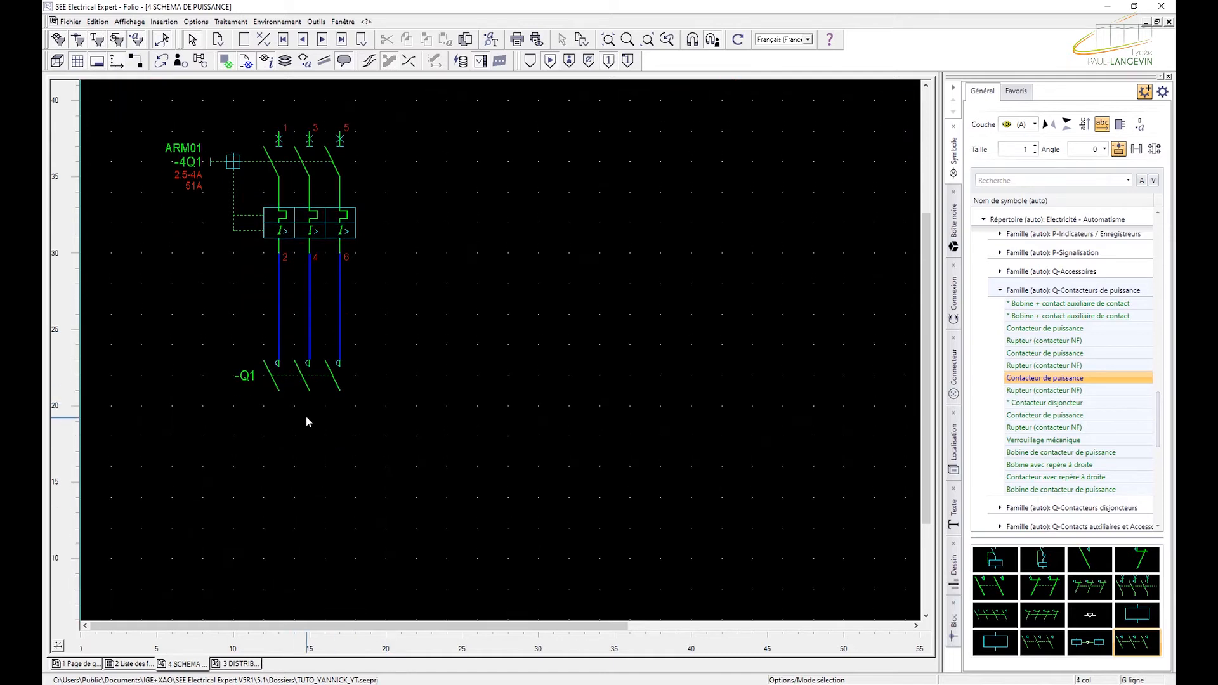
{"action": "scroll", "coordinate": [306, 418], "scroll_direction": "down", "scroll_amount": 1, "text": "ctrl"}
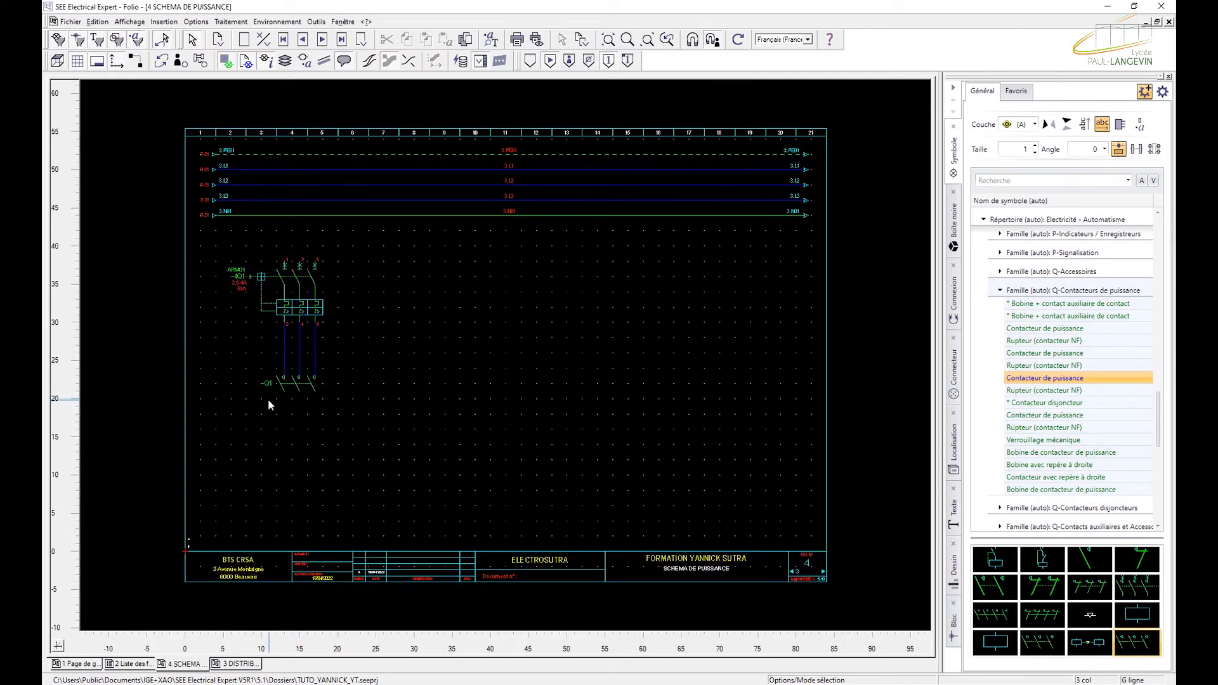
{"action": "scroll", "coordinate": [268, 398], "scroll_direction": "up", "scroll_amount": 1, "text": "ctrl"}
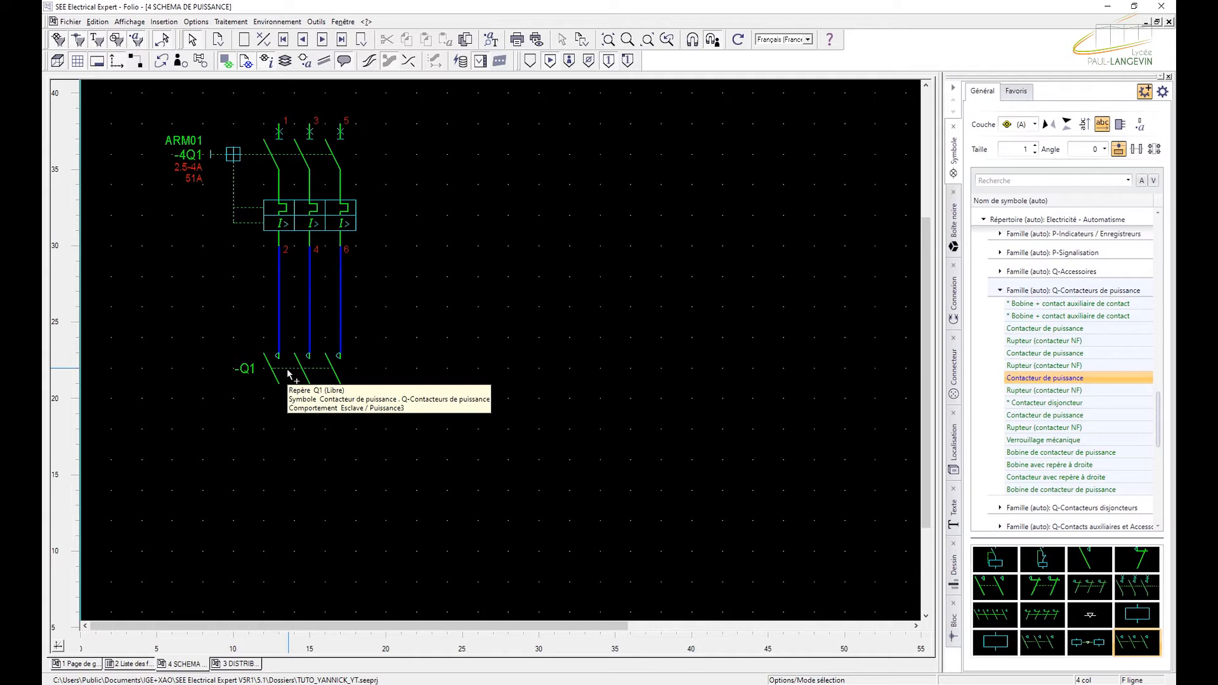
{"action": "left_click", "coordinate": [1012, 182]}
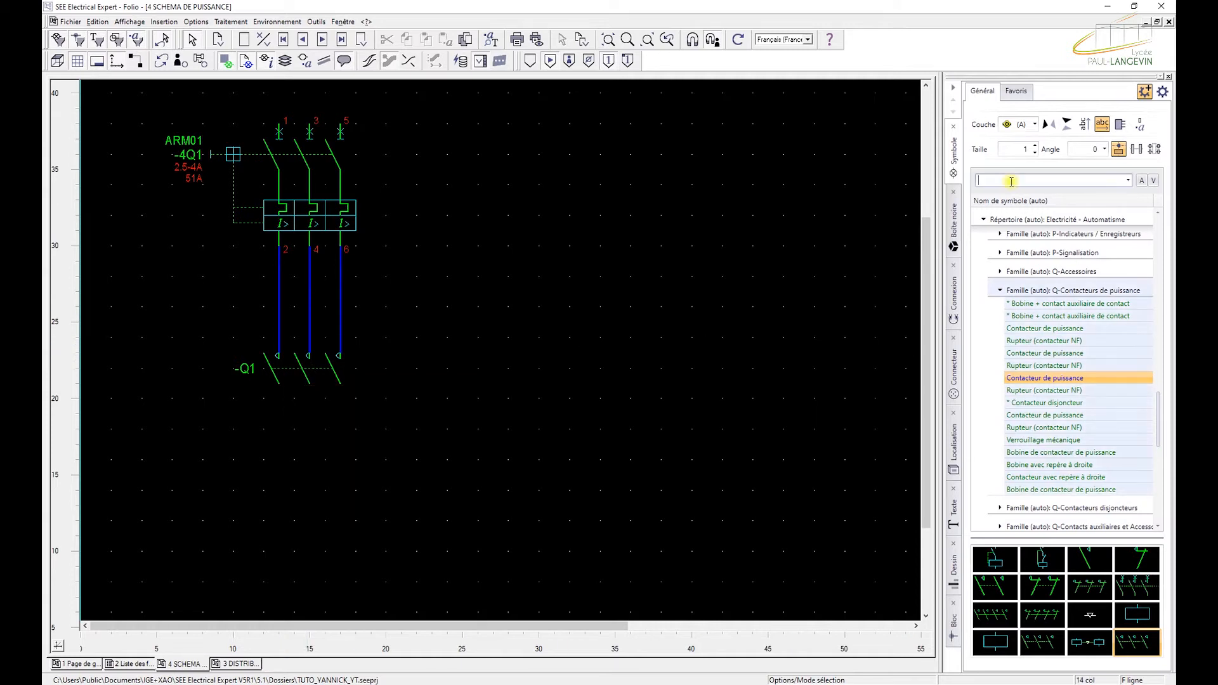
{"action": "type", "text": "moteur"}
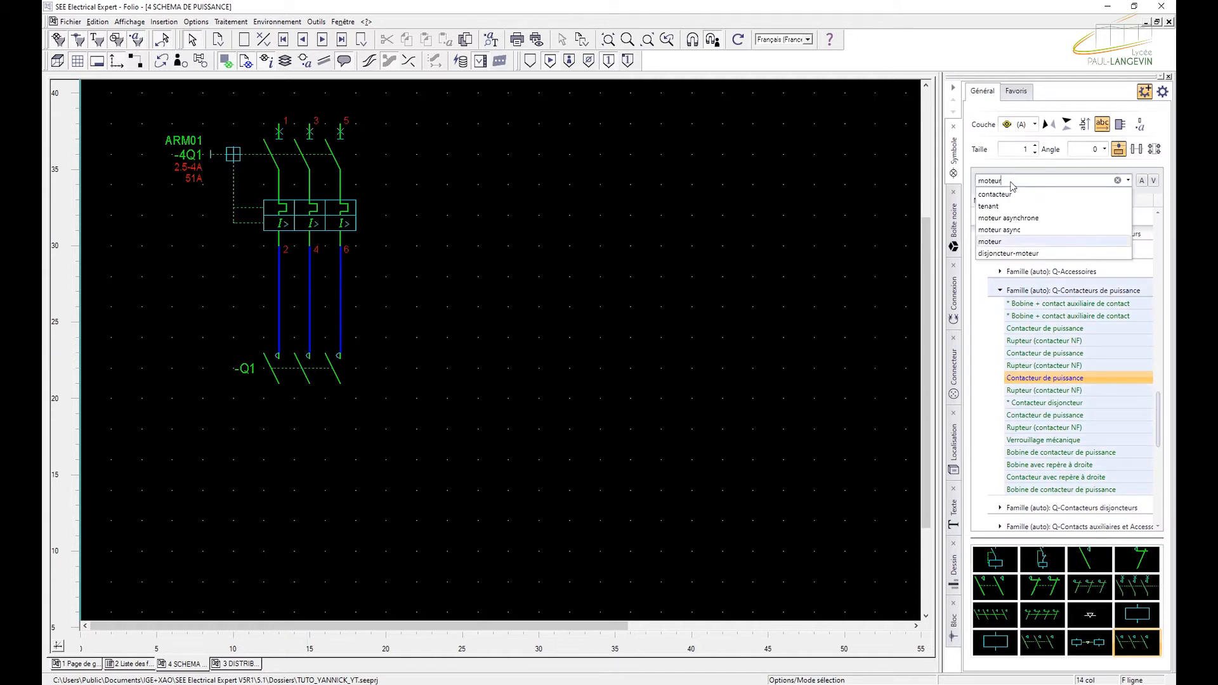
{"action": "key", "text": "Return"}
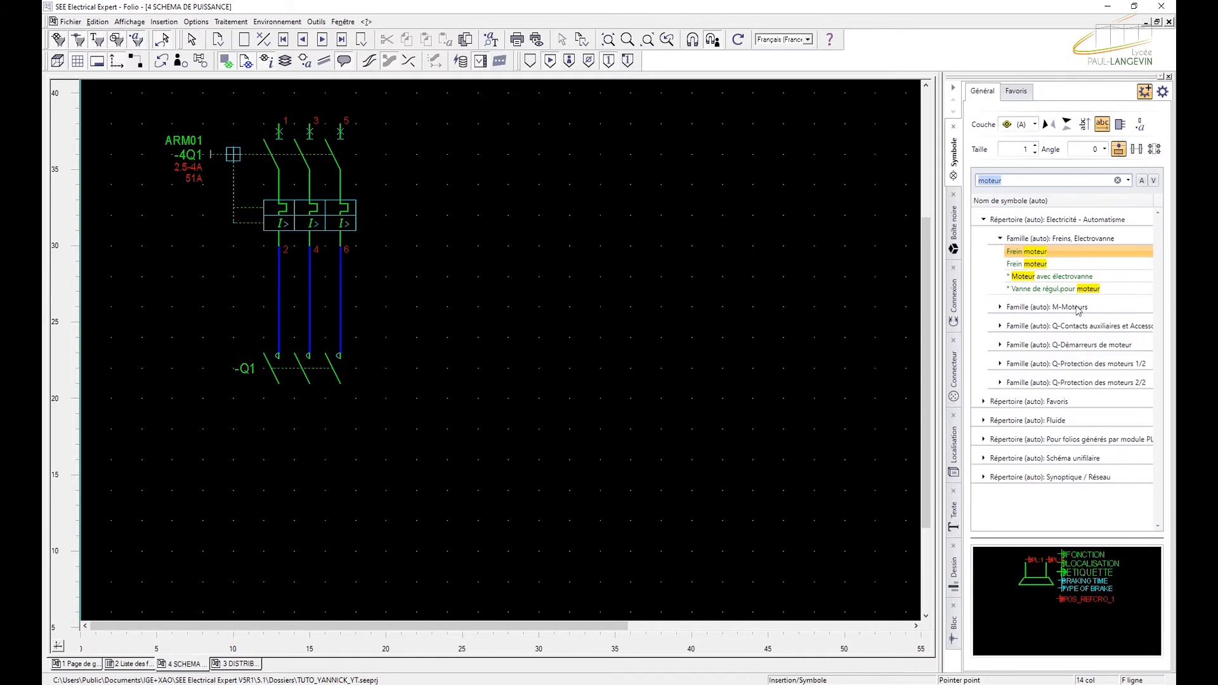
{"action": "left_click", "coordinate": [1066, 255]}
{"action": "left_click", "coordinate": [1069, 311]}
{"action": "double_click", "coordinate": [1069, 311]}
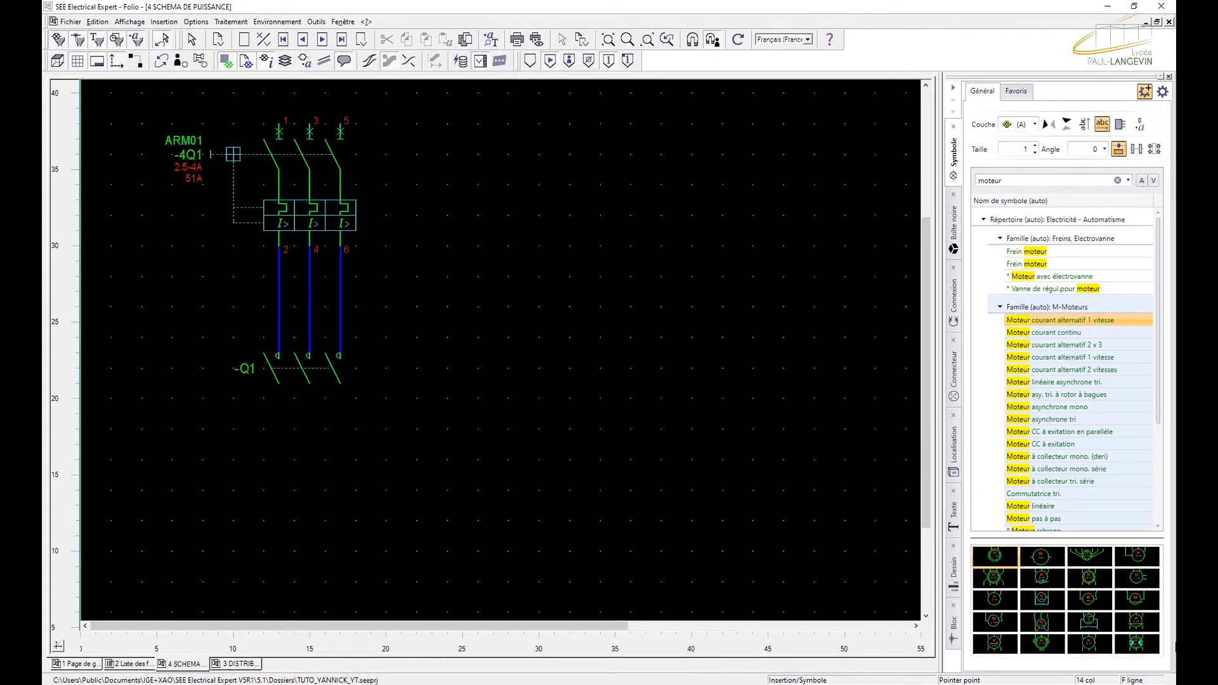
- Place a Moteur asynchrone tri symbol below the contactor, aligned with its three poles near the bottom of folio 4
{"action": "left_click", "coordinate": [995, 599]}
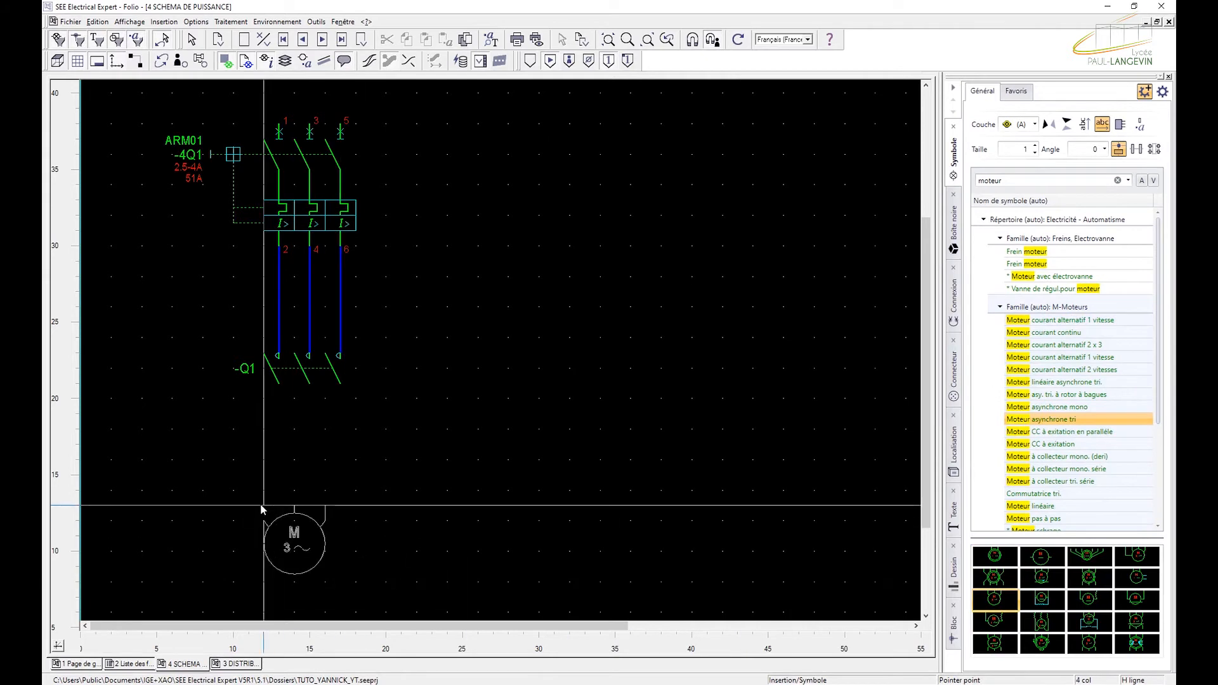
{"action": "scroll", "coordinate": [269, 521], "scroll_direction": "down", "scroll_amount": 3}
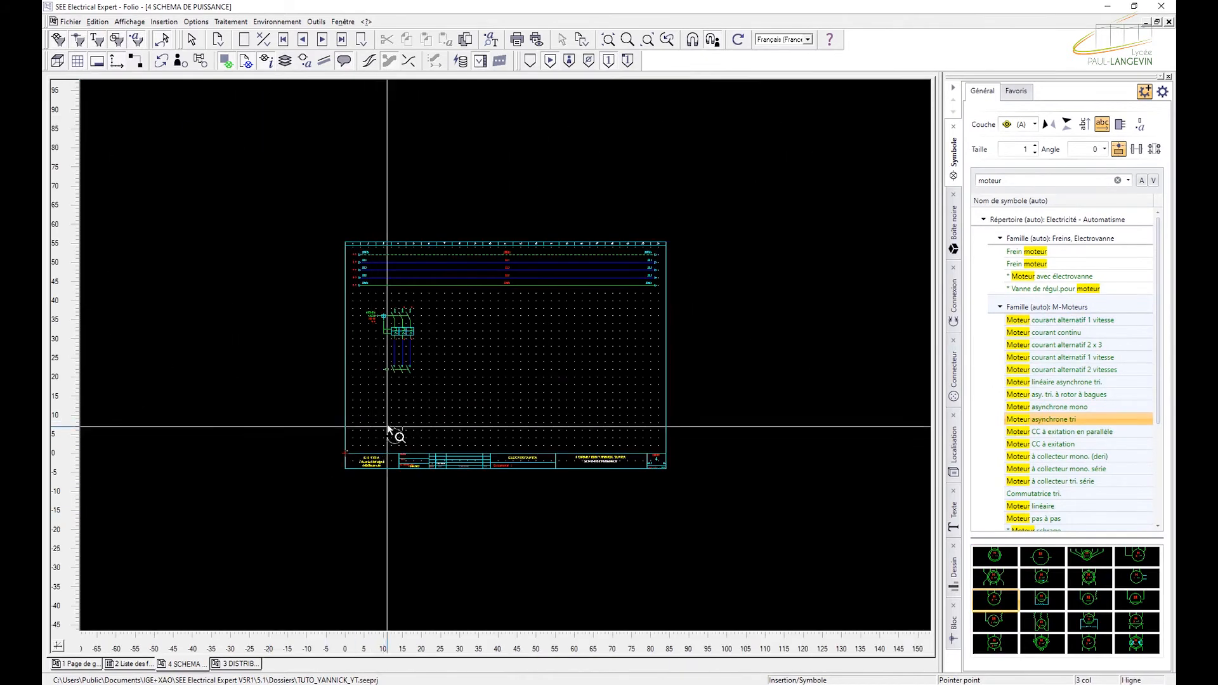
{"action": "left_click", "coordinate": [395, 422]}
{"action": "key", "text": "Escape"}
{"action": "scroll", "coordinate": [392, 432], "scroll_direction": "up", "scroll_amount": 1}
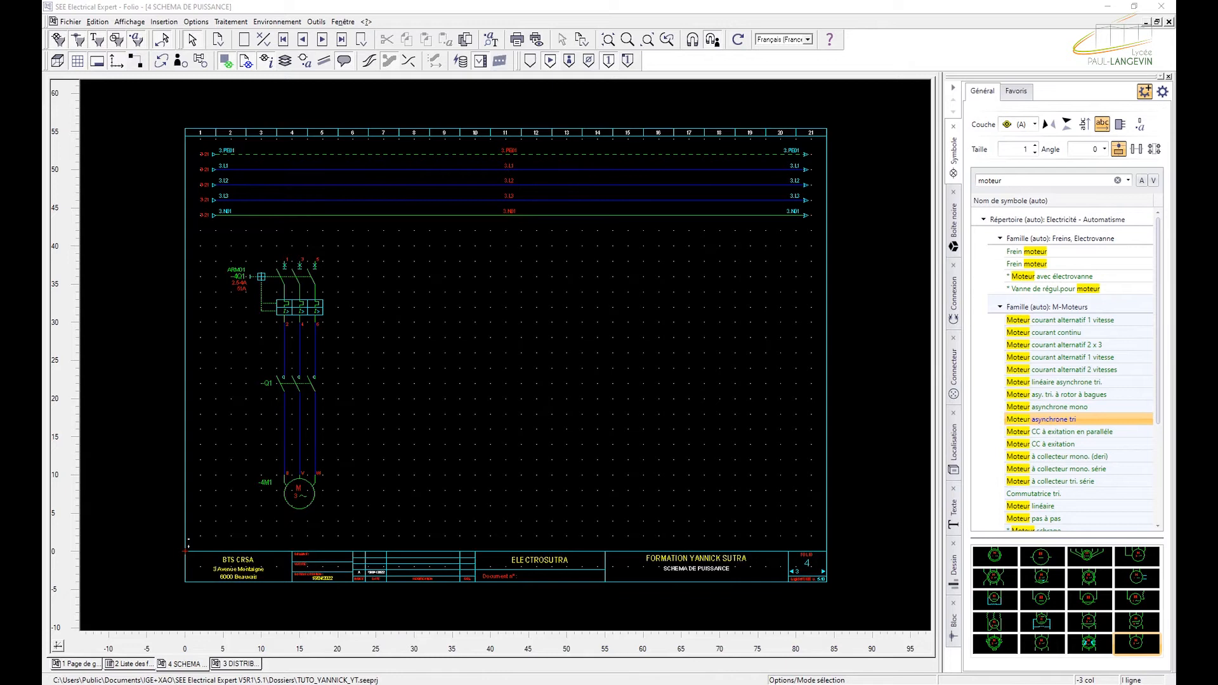
- Set the location of the three-phase motor below the contactor to EXT in its properties
{"action": "left_click", "coordinate": [302, 488]}
{"action": "double_click", "coordinate": [302, 487]}
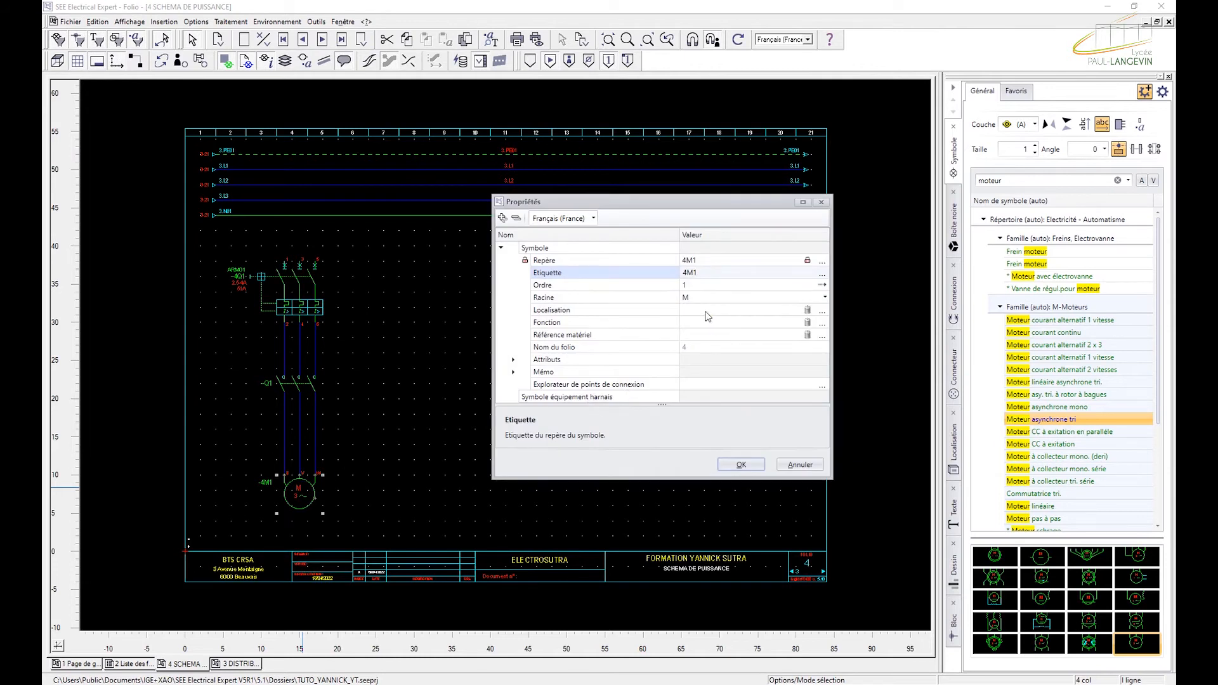
{"action": "left_click", "coordinate": [704, 310]}
{"action": "type", "text": "EXT"}
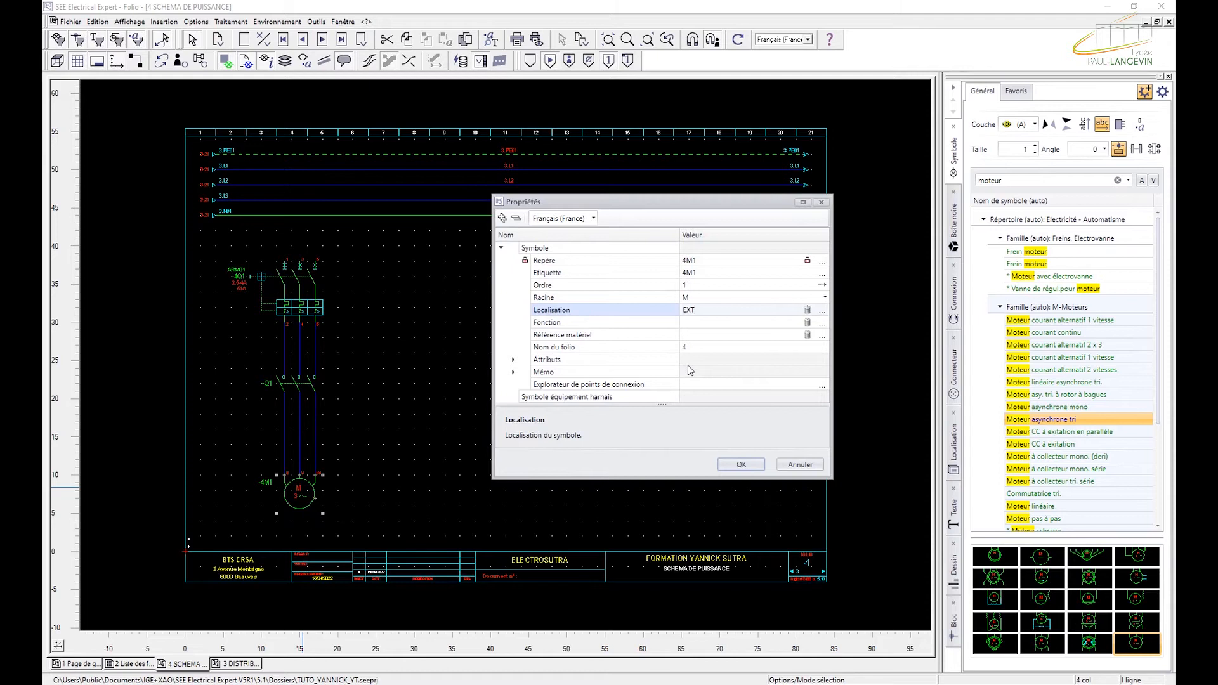
{"action": "left_click", "coordinate": [718, 324]}
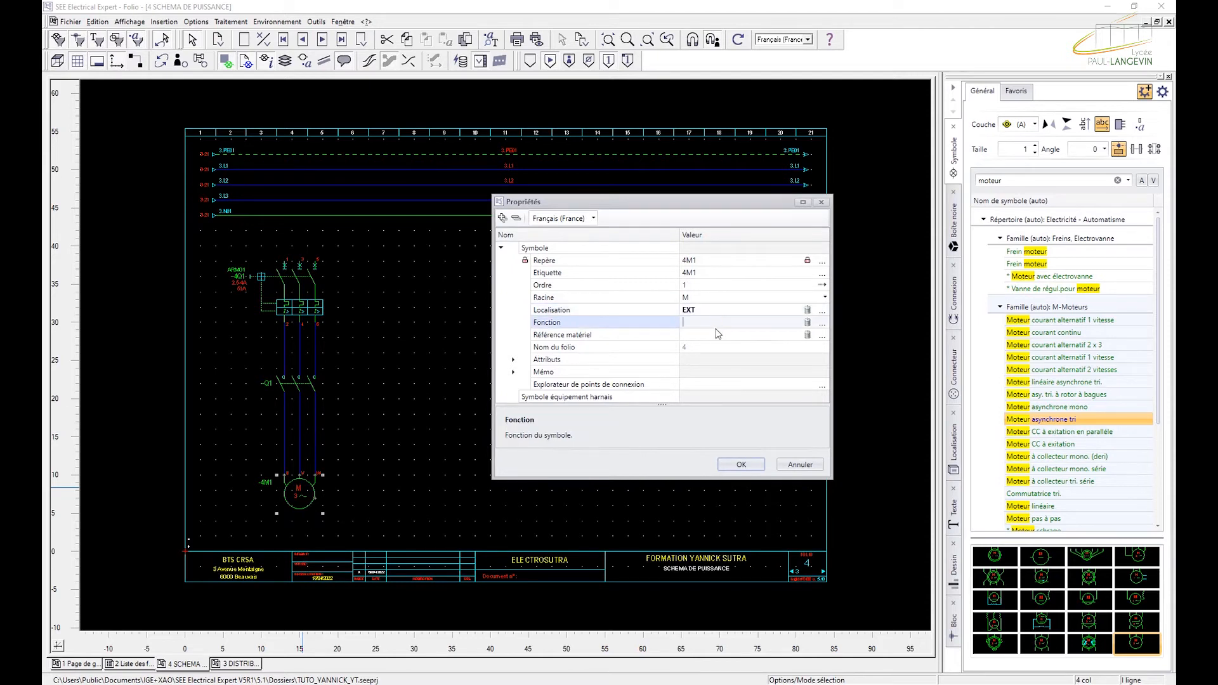
- Assign the hardware reference EA0 00 001 from the Moteurs class to the motor and apply its properties
{"action": "left_click", "coordinate": [823, 335]}
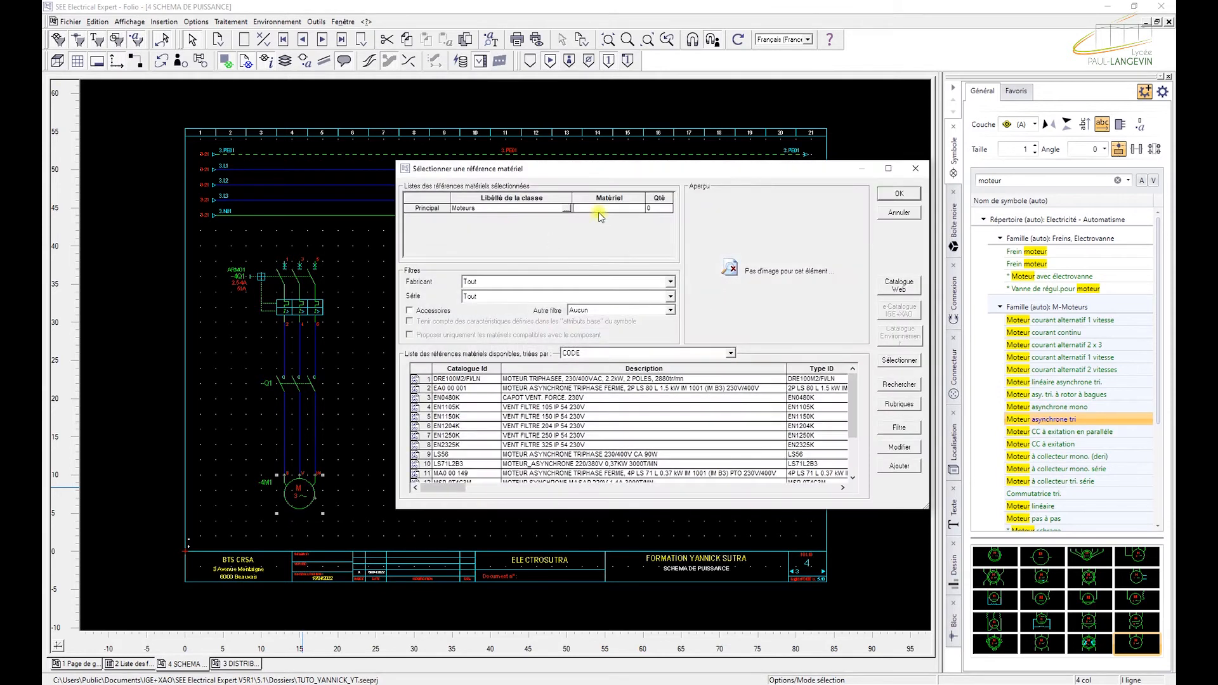
{"action": "type", "text": "EA0 00 001"}
{"action": "left_click", "coordinate": [899, 195]}
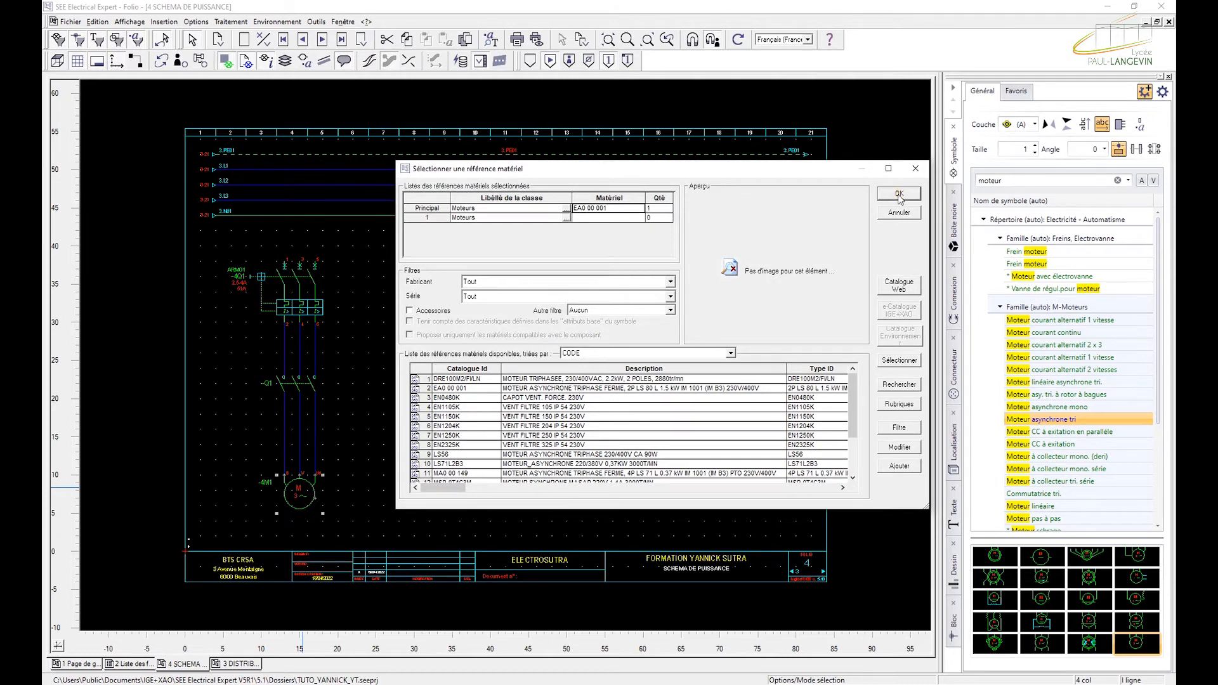
{"action": "left_click", "coordinate": [900, 196]}
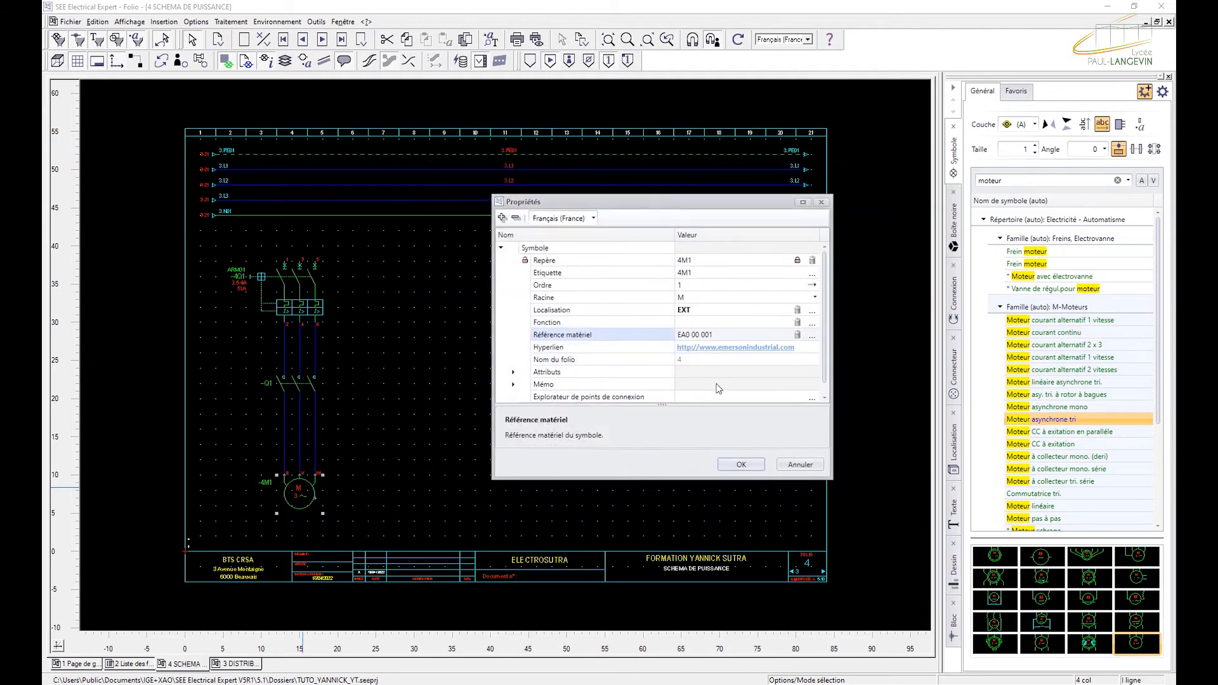
{"action": "left_click", "coordinate": [740, 466]}
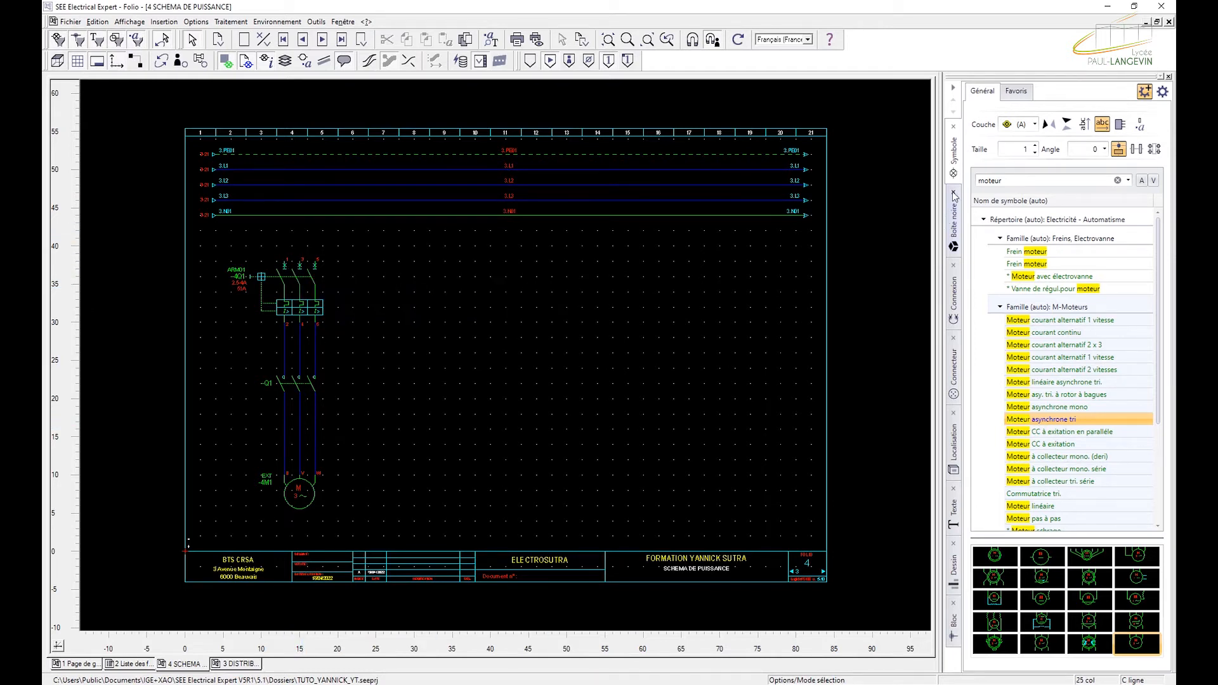
- Draw a three-wire PUISSANCE BT connection from the L1, L2 and L3 lines down to the motor circuit breaker's upper terminals
{"action": "left_click", "coordinate": [955, 296]}
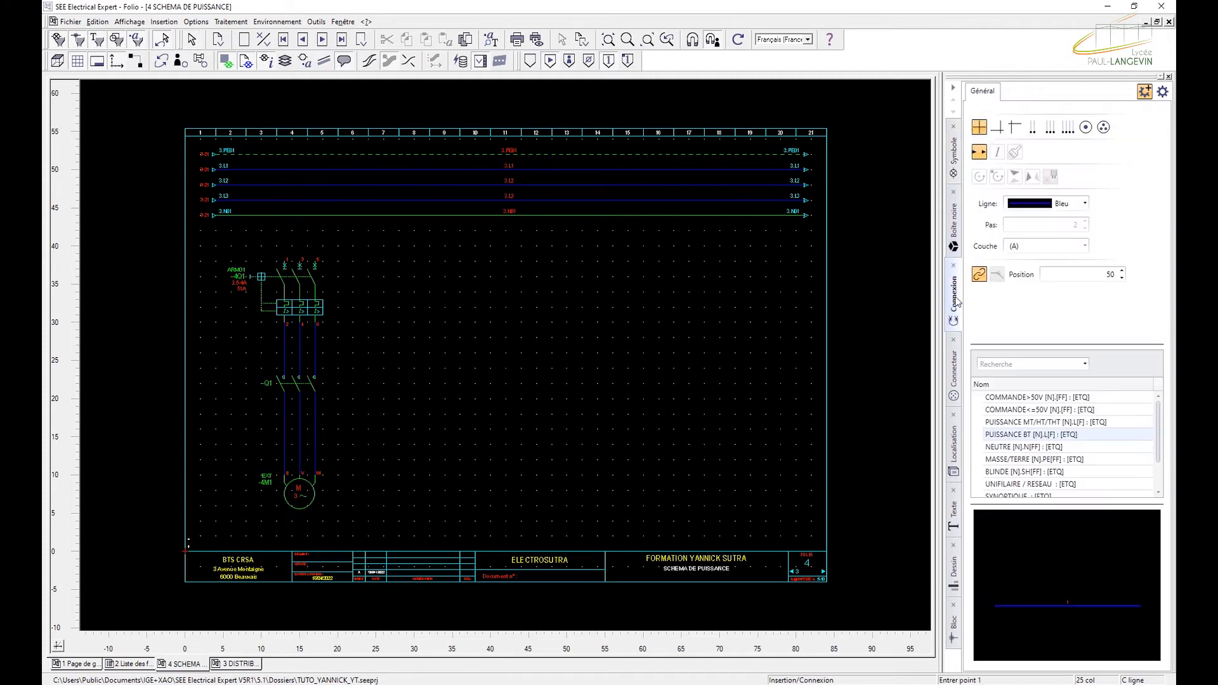
{"action": "left_click", "coordinate": [1052, 129]}
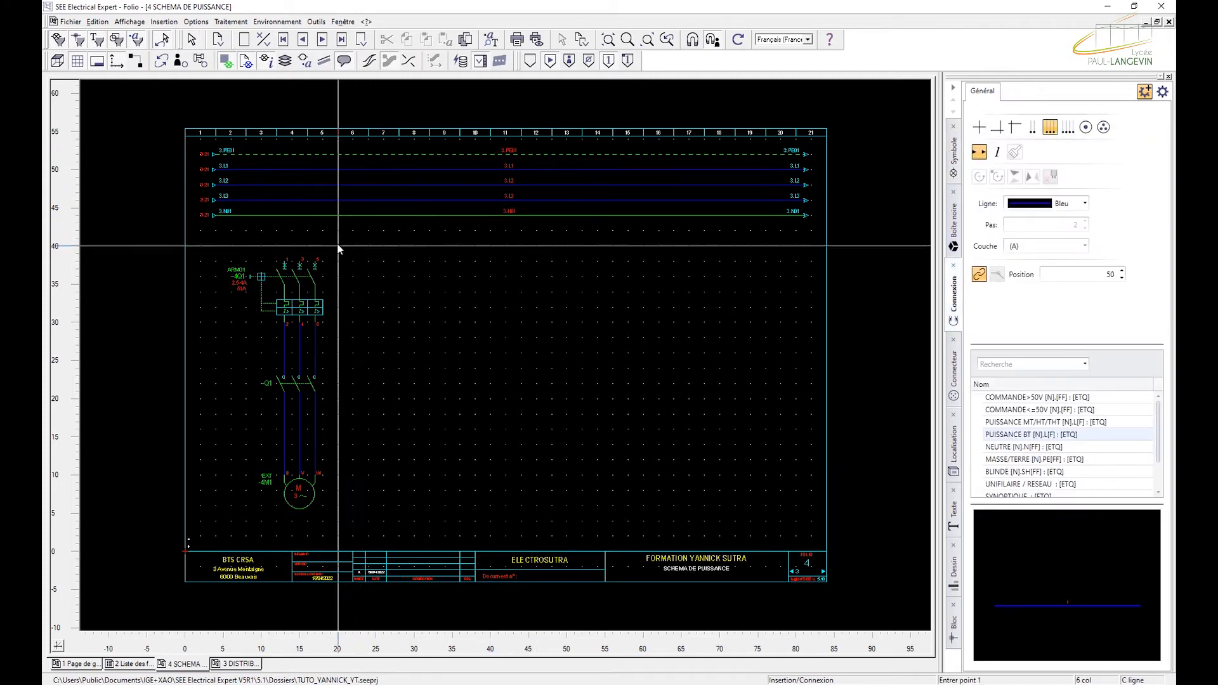
{"action": "left_click", "coordinate": [285, 170]}
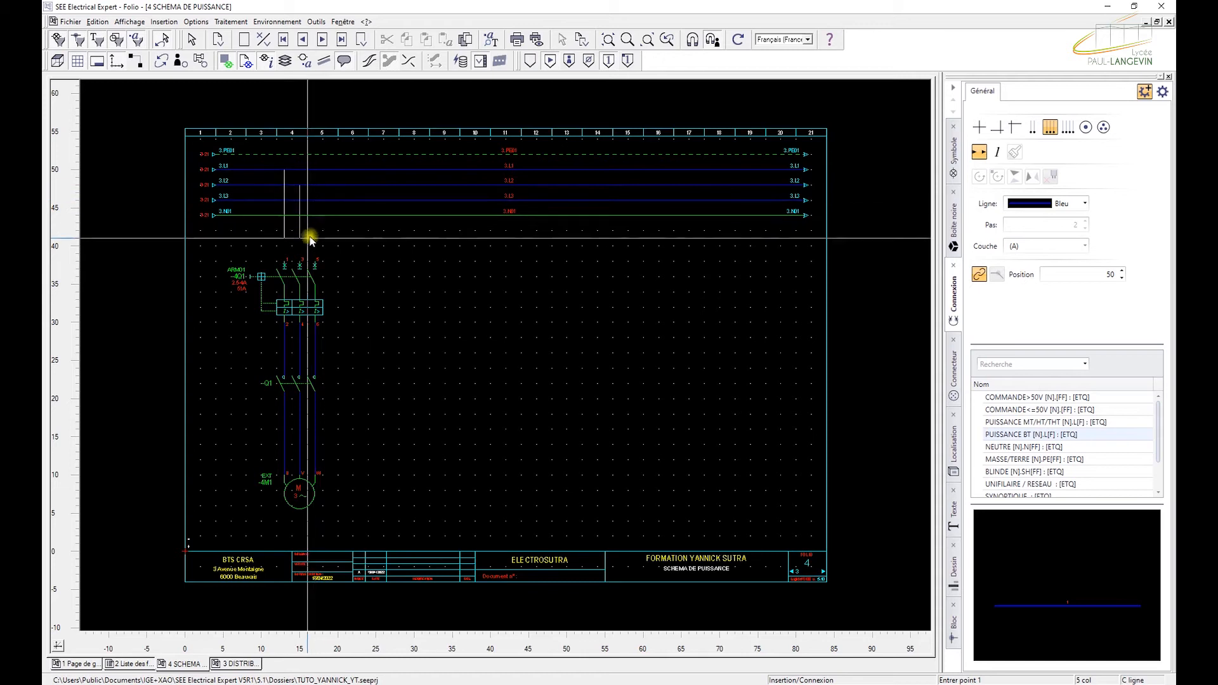
{"action": "left_click", "coordinate": [308, 262]}
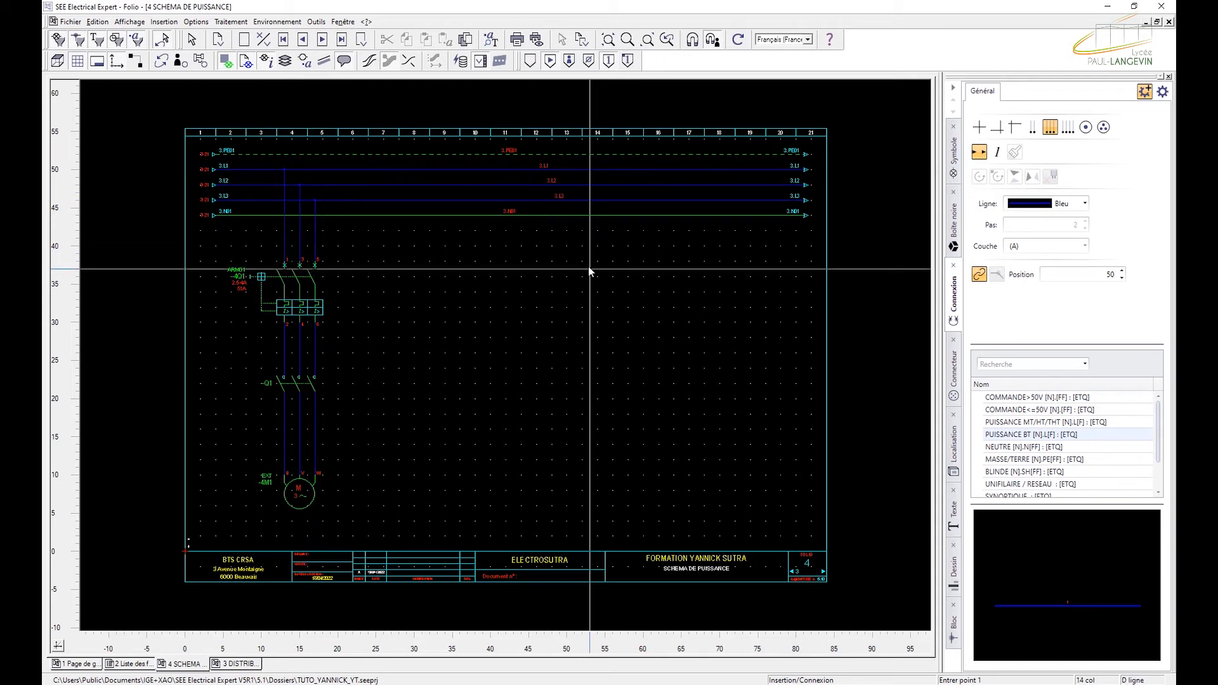
{"action": "key", "text": "Escape"}
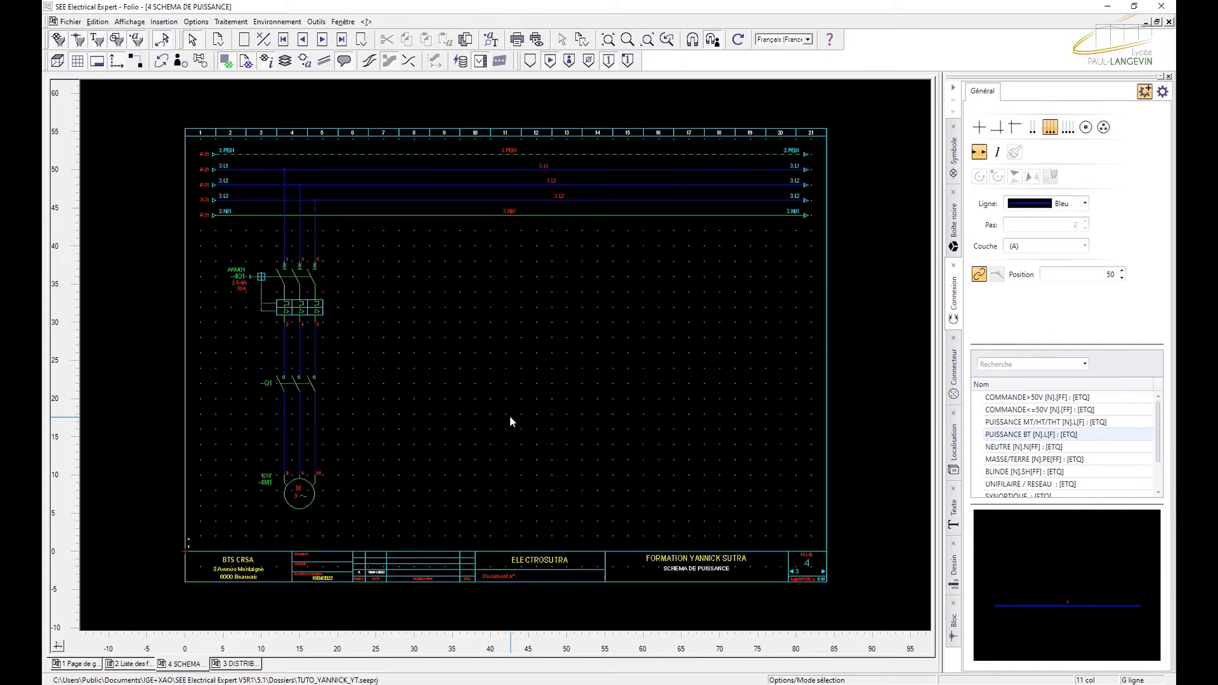
- Copy the complete motor starter with its supply connections and paste it at columns 7 to 8, aligned with the original and the supply lines
{"action": "left_click_drag", "start_coordinate": [393, 508], "coordinate": [230, 258]}
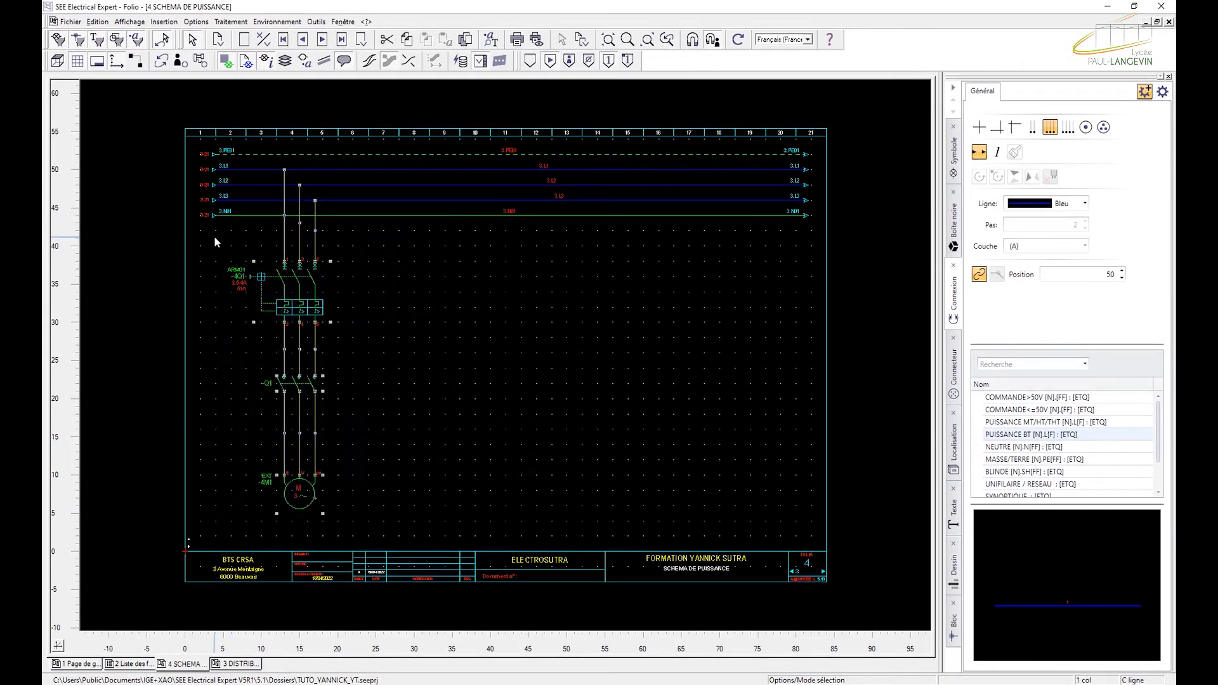
{"action": "right_click", "coordinate": [307, 306]}
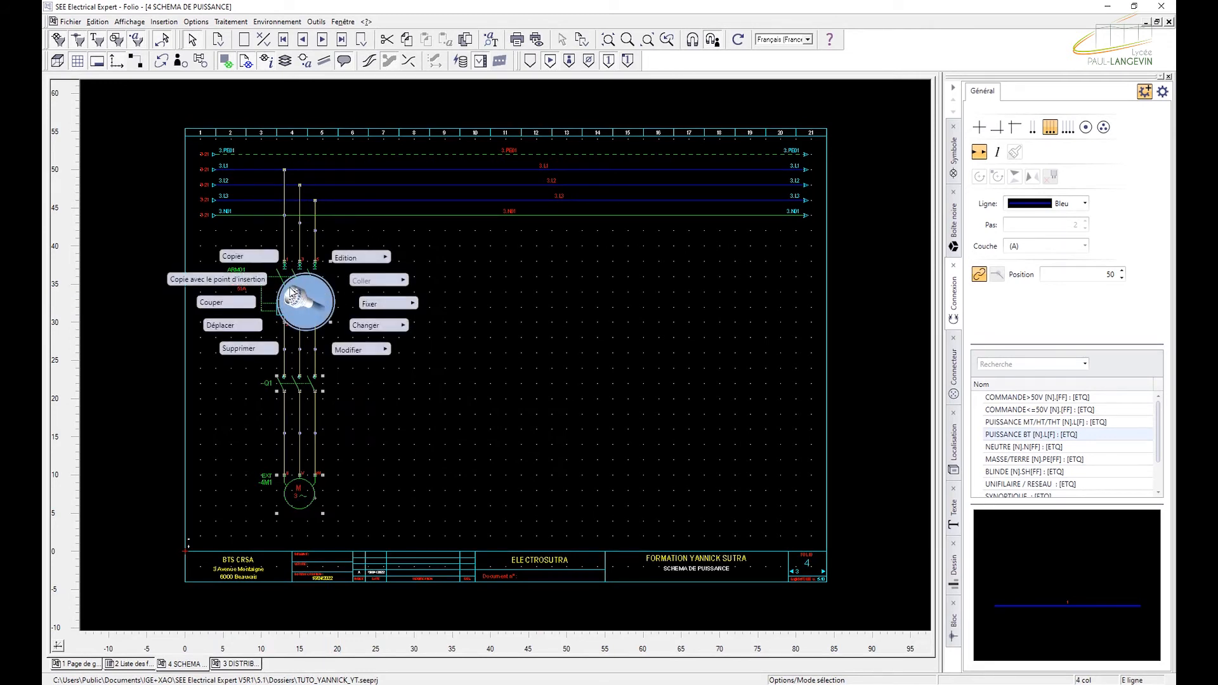
{"action": "left_click", "coordinate": [245, 257]}
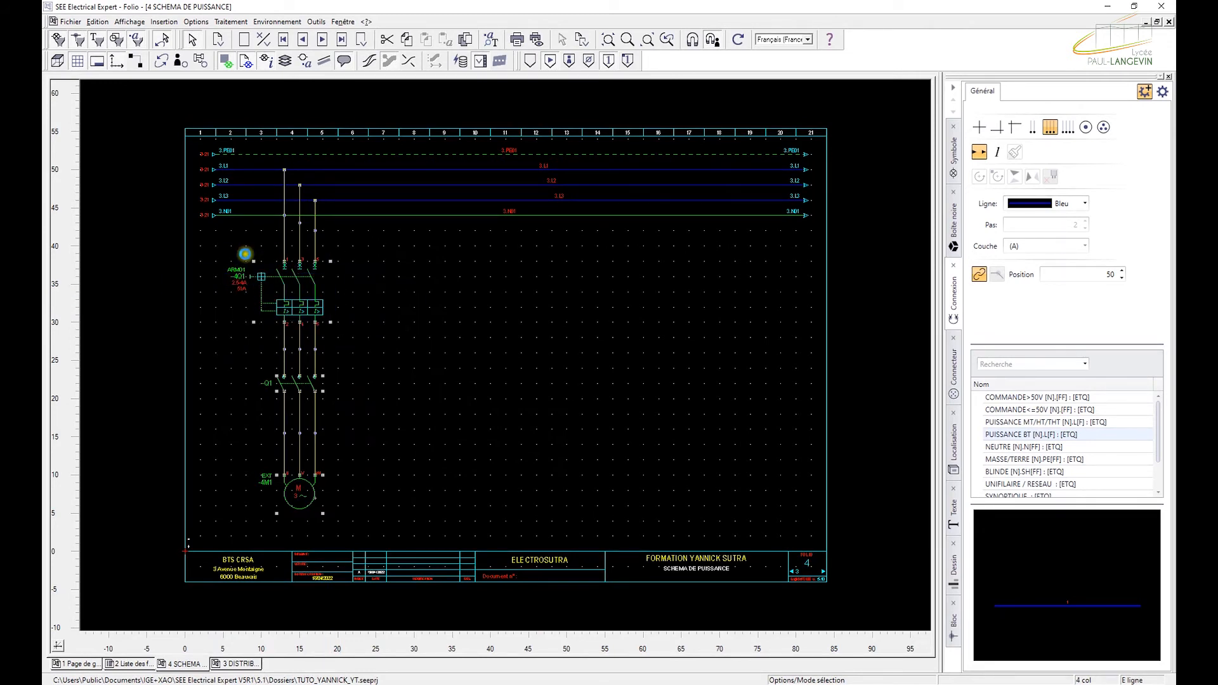
{"action": "right_click", "coordinate": [404, 265]}
{"action": "left_click", "coordinate": [346, 222]}
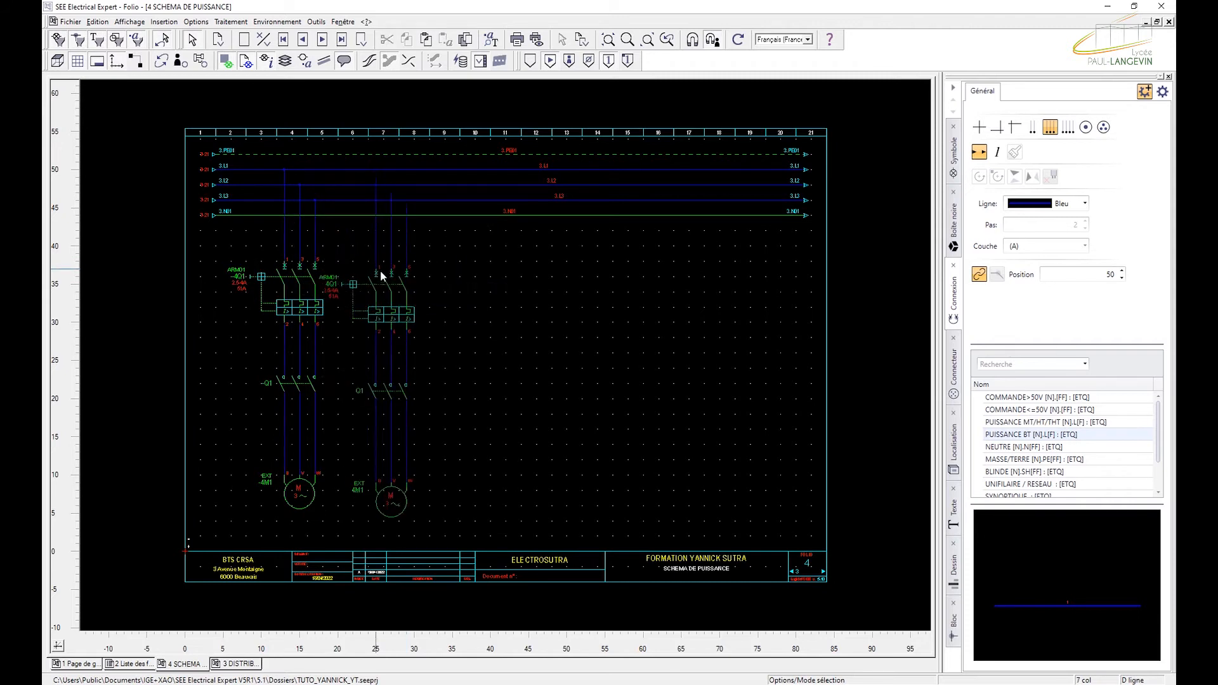
{"action": "left_click", "coordinate": [417, 265]}
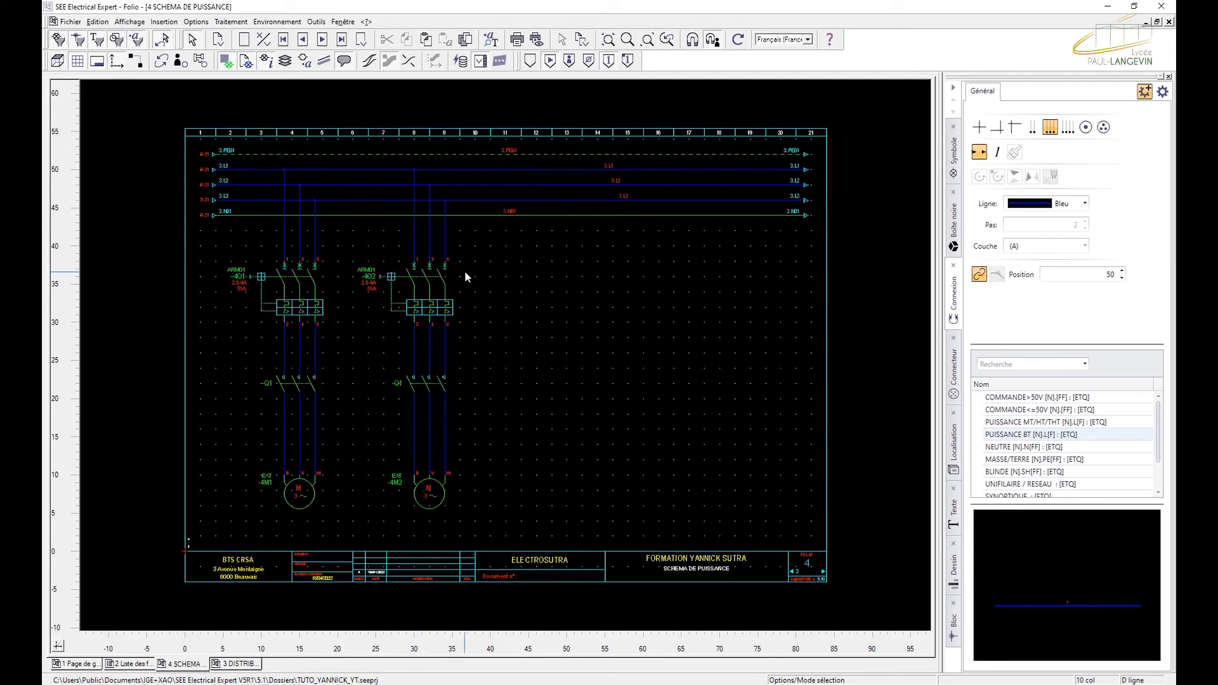
{"action": "mouse_move", "coordinate": [407, 288]}
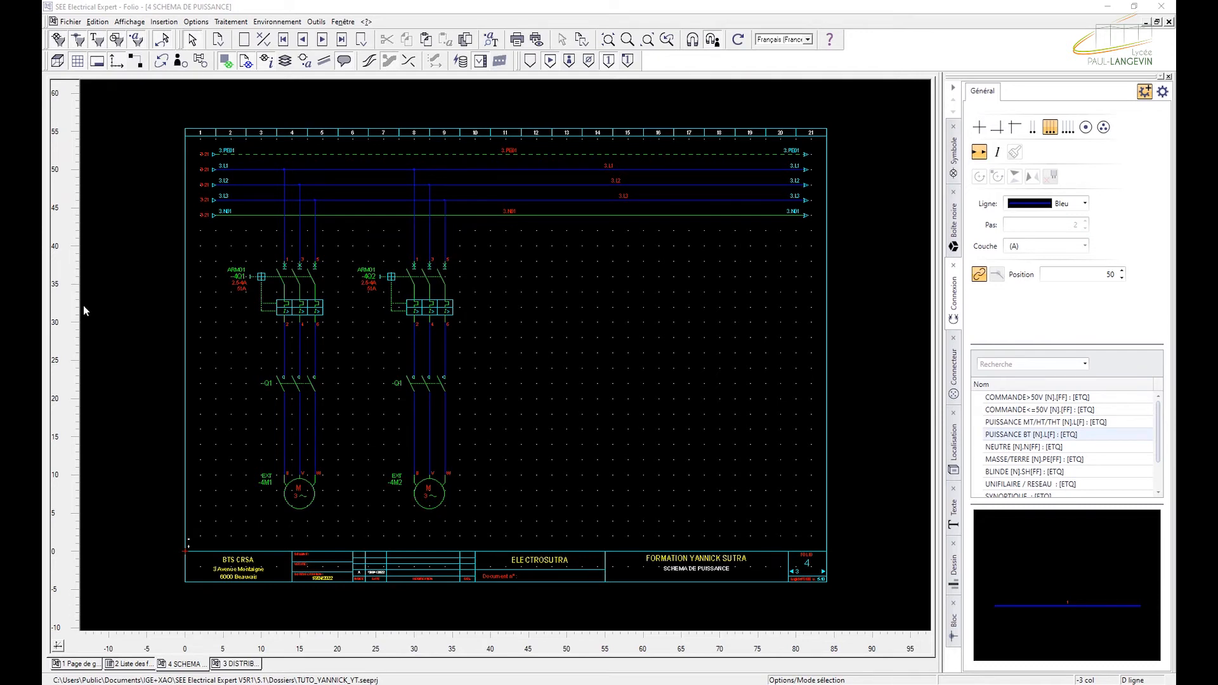
{"action": "key", "text": "Escape"}
- Open the hardware reference selection of the copied motor circuit breaker and clear its GV2ME08 reference
{"action": "double_click", "coordinate": [429, 291]}
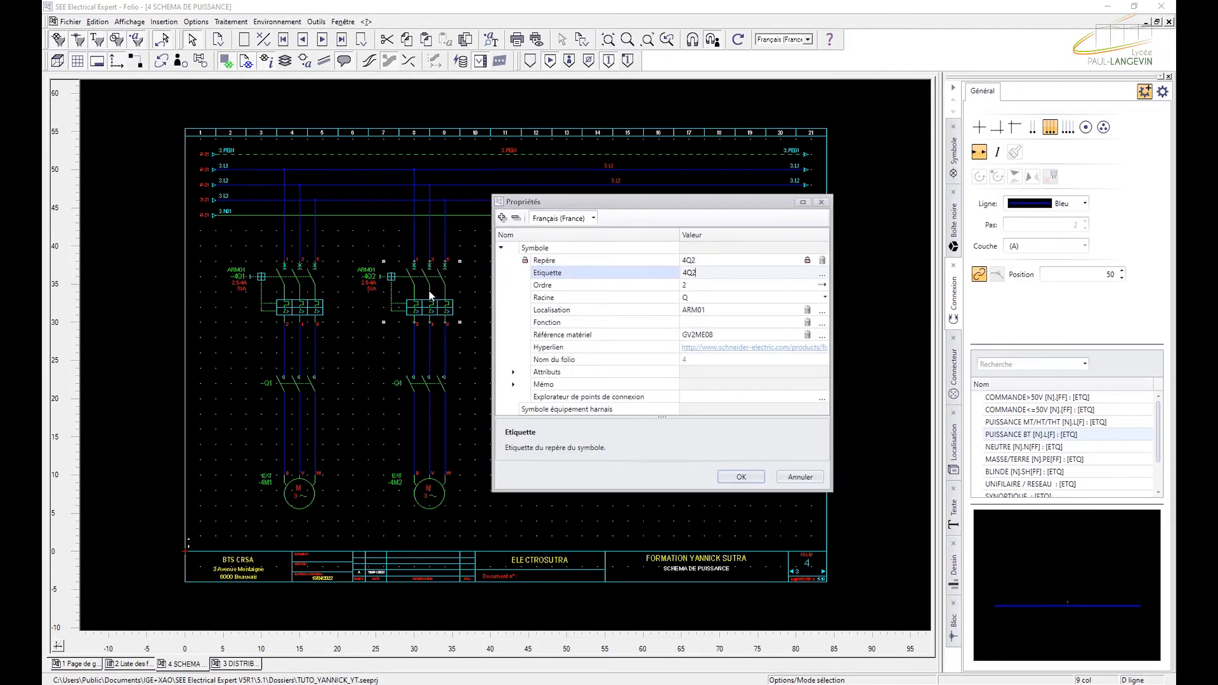
{"action": "left_click", "coordinate": [823, 337]}
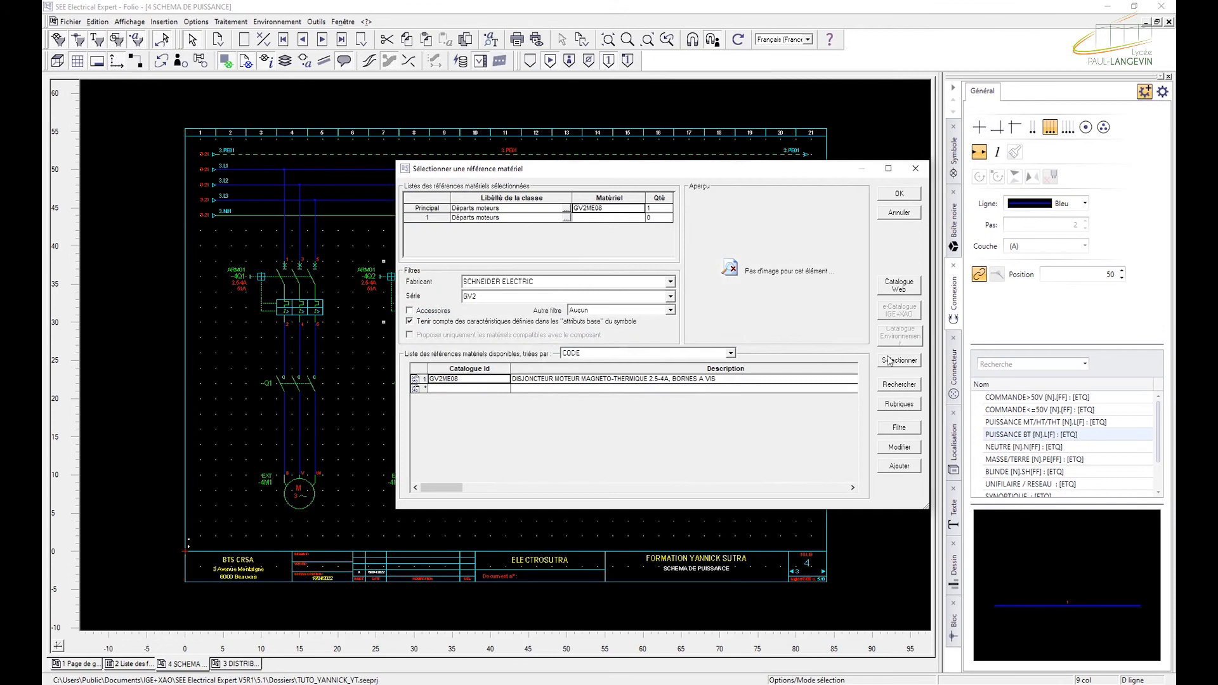
{"action": "left_click", "coordinate": [608, 209]}
{"action": "key", "text": "BackSpace"}
{"action": "key", "text": "BackSpace"}
{"action": "key", "text": "BackSpace"}
{"action": "key", "text": "BackSpace"}
{"action": "key", "text": "BackSpace"}
{"action": "key", "text": "BackSpace"}
{"action": "key", "text": "BackSpace"}
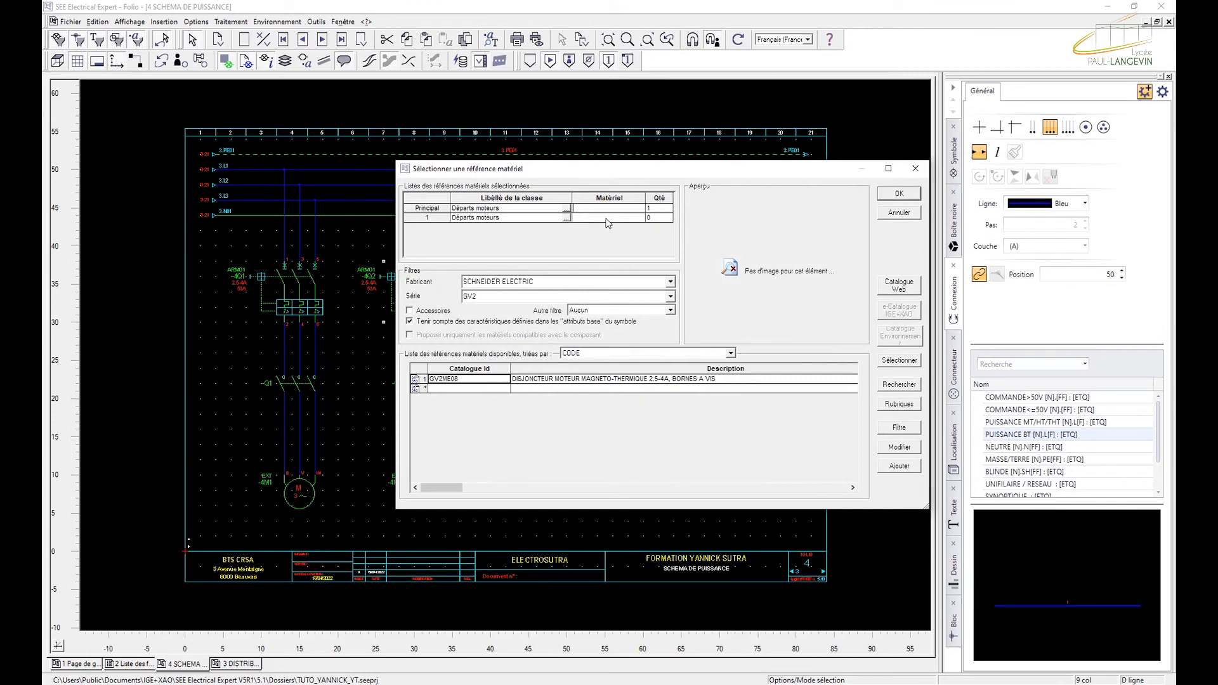
{"action": "left_click", "coordinate": [606, 220]}
{"action": "left_click", "coordinate": [600, 209]}
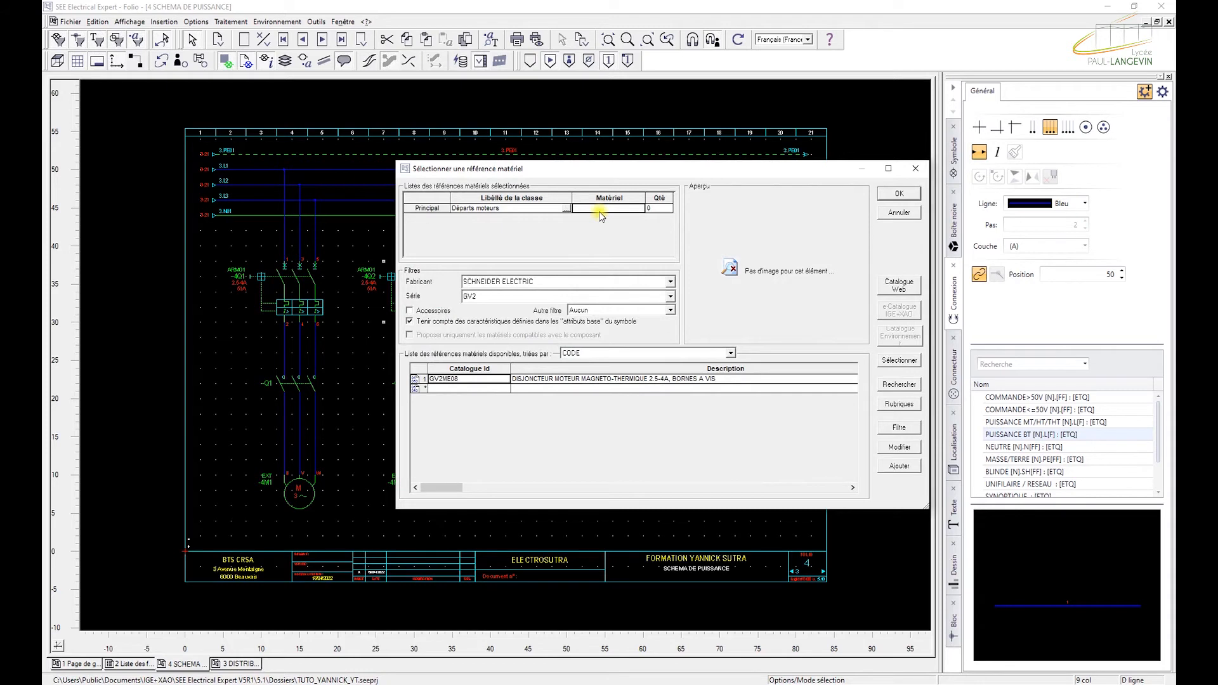
- Reset the manufacturer and series filters of the hardware list to Tout
{"action": "left_click", "coordinate": [598, 282]}
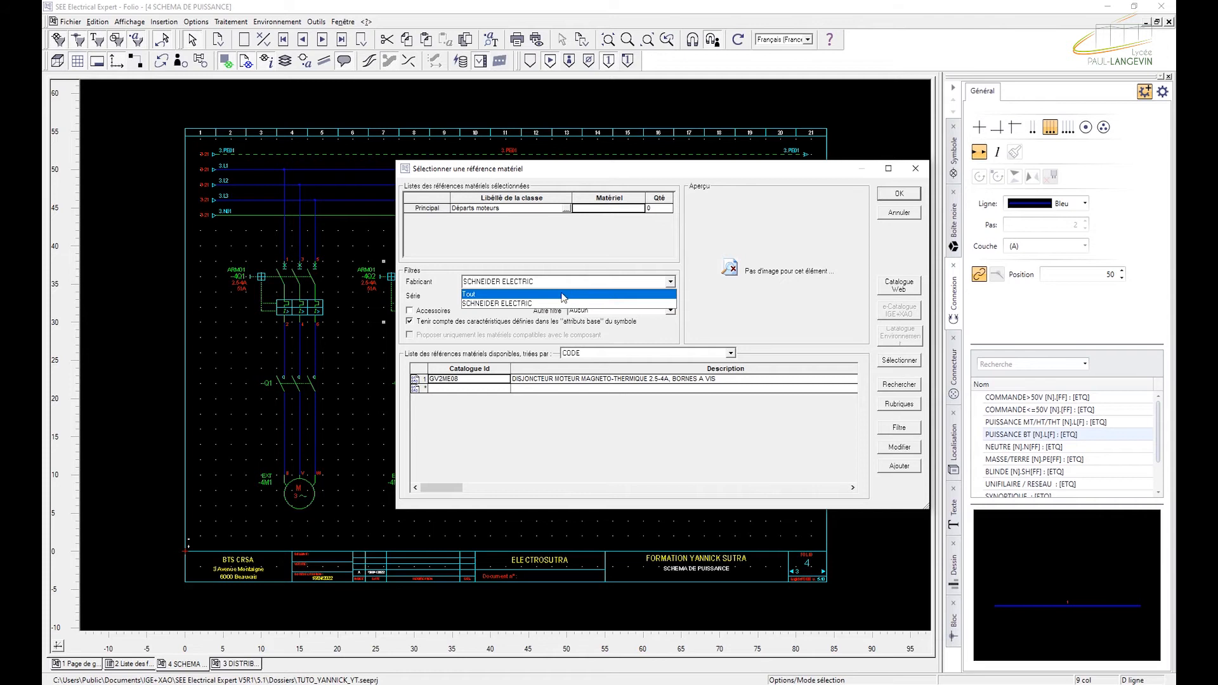
{"action": "left_click", "coordinate": [563, 296]}
{"action": "left_click", "coordinate": [546, 298]}
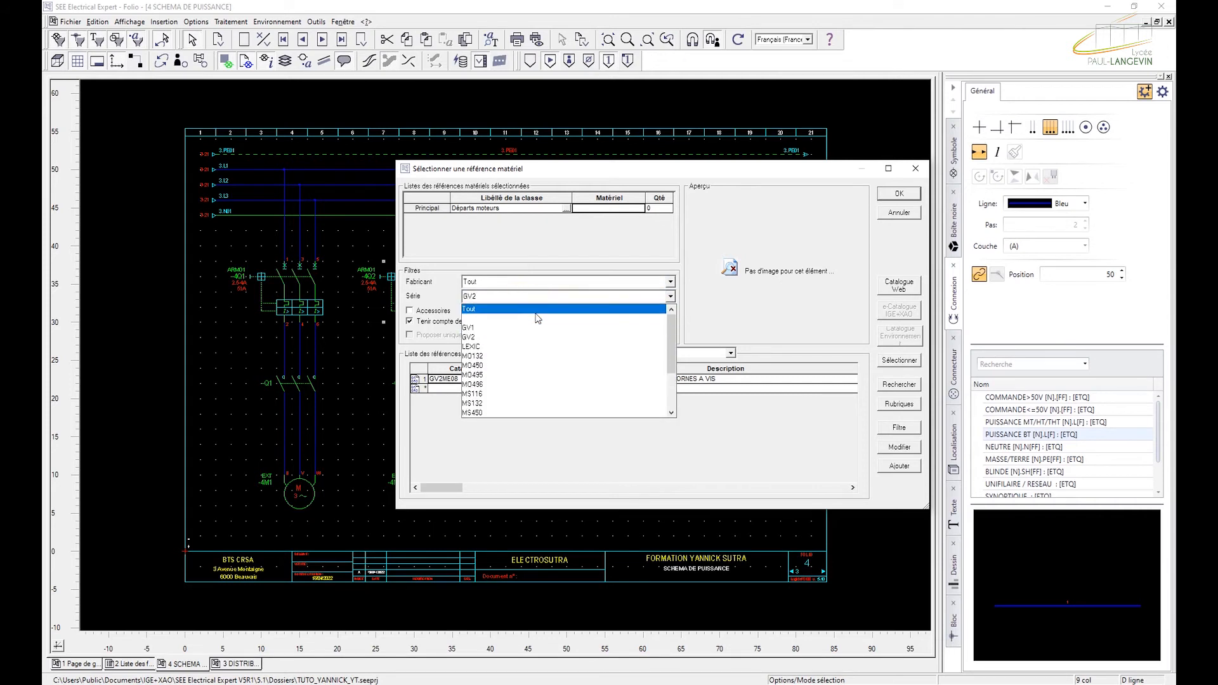
{"action": "left_click", "coordinate": [510, 309]}
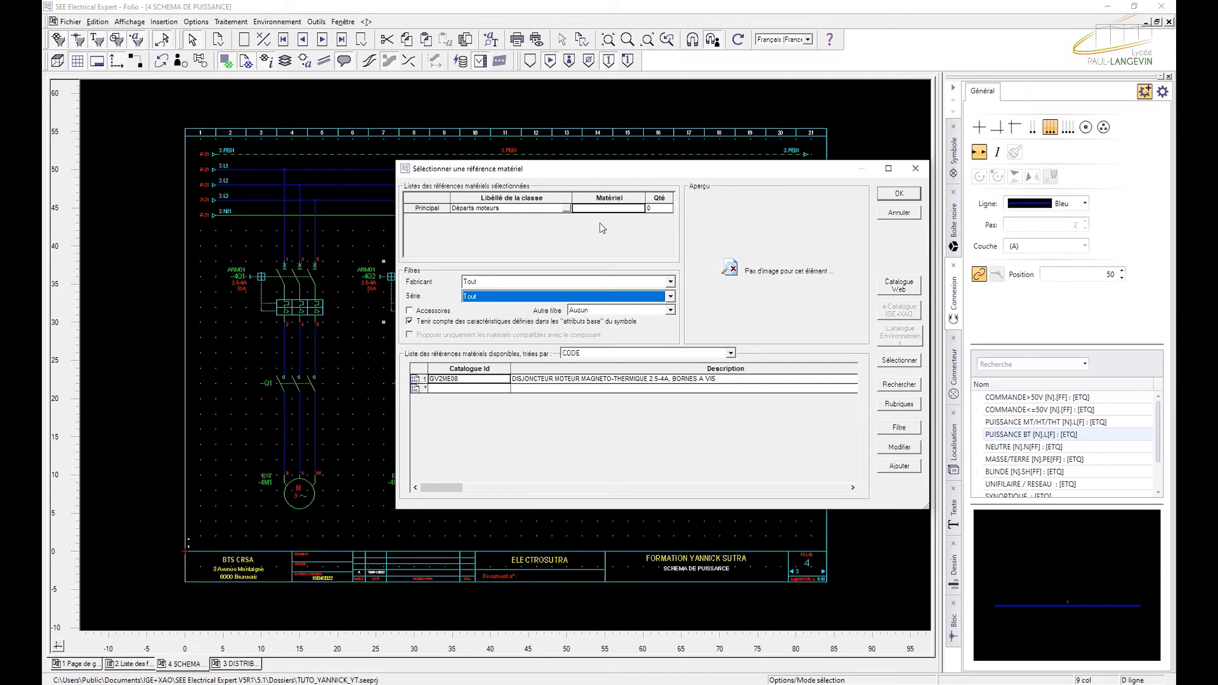
- Filter the hardware references by manufacturer SCHNEIDER ELECTRIC and series GV2, and open the web catalogue with these filters
{"action": "left_click", "coordinate": [532, 282]}
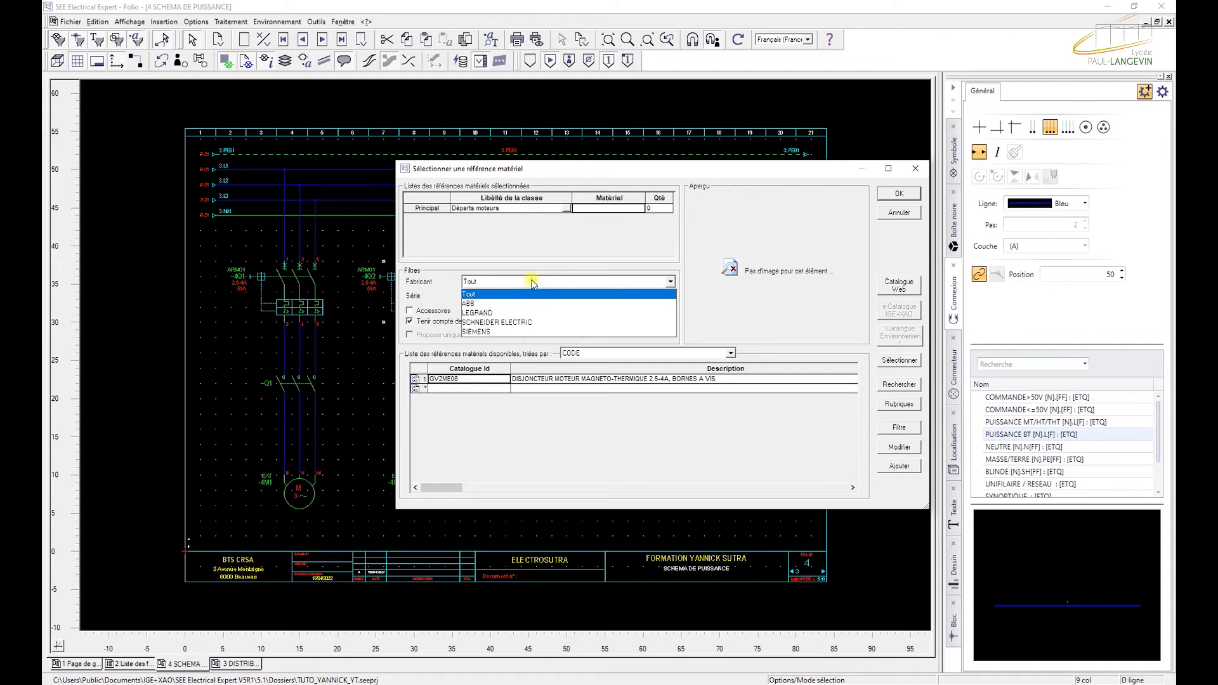
{"action": "left_click", "coordinate": [526, 322]}
{"action": "left_click", "coordinate": [519, 296]}
{"action": "left_click", "coordinate": [517, 339]}
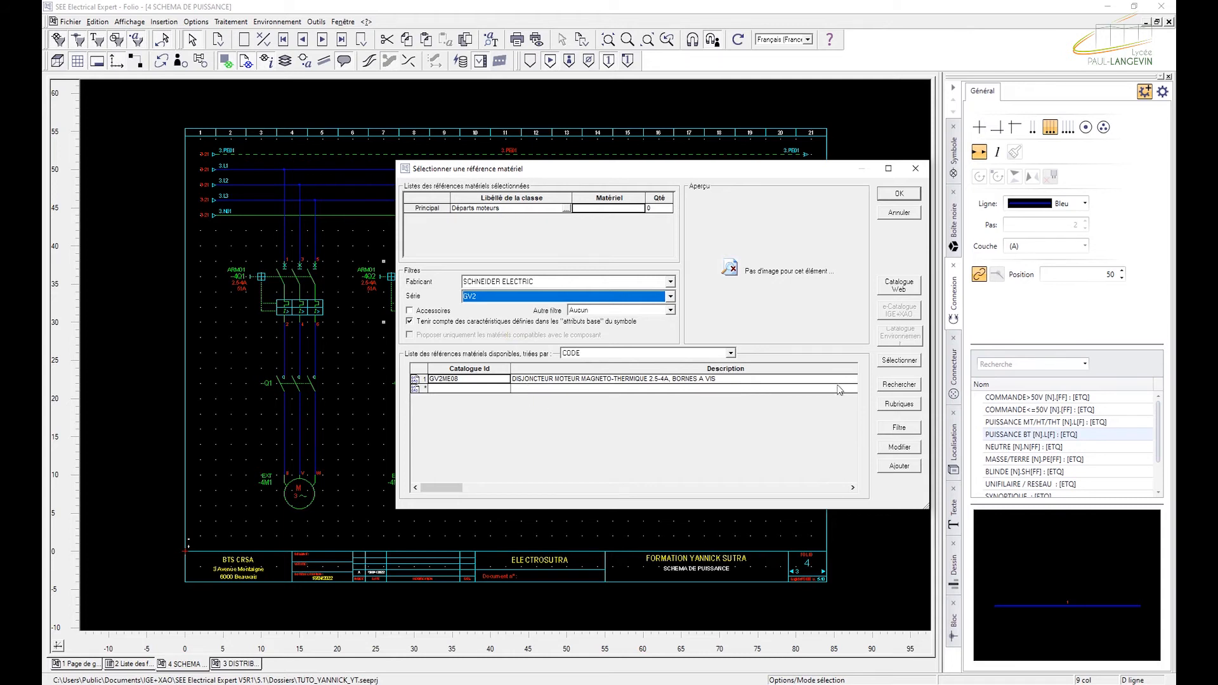
{"action": "left_click", "coordinate": [900, 286]}
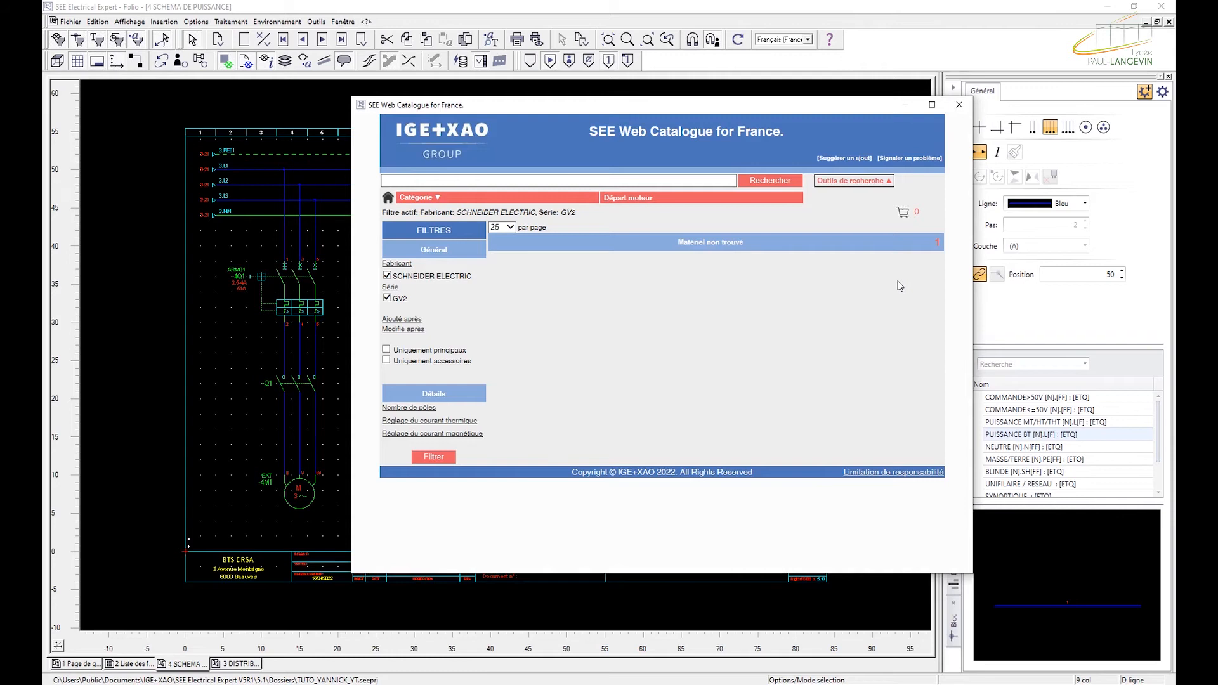
{"action": "left_click", "coordinate": [414, 409]}
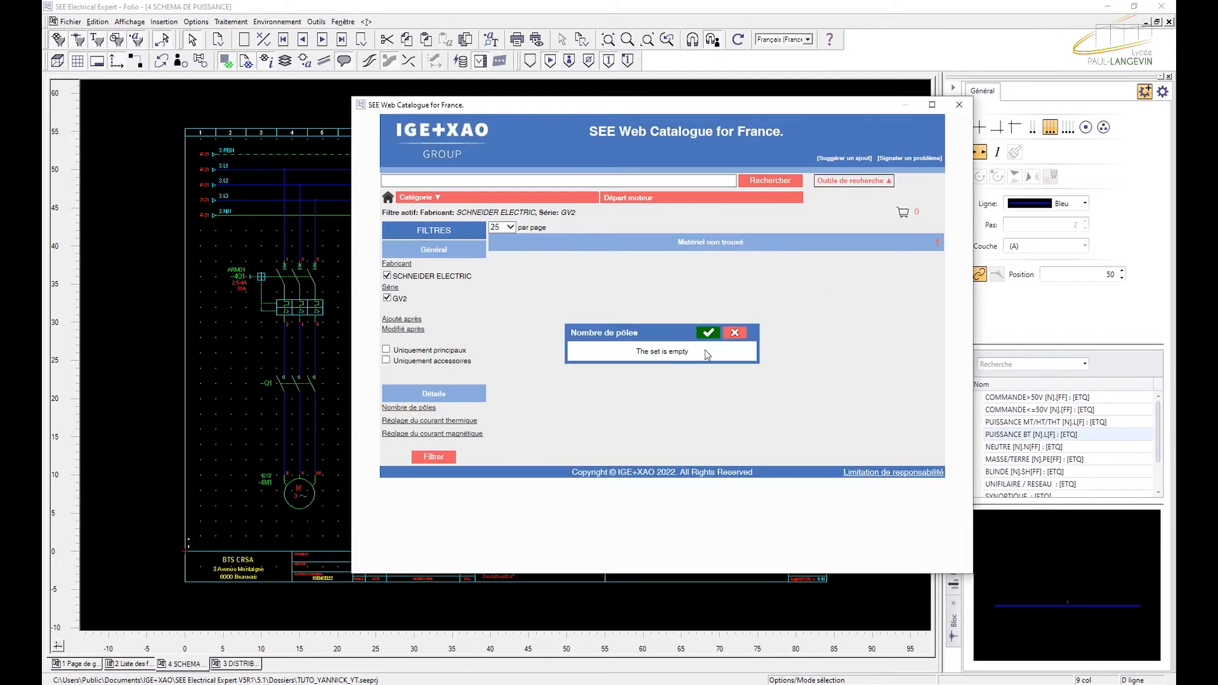
{"action": "left_click", "coordinate": [734, 332]}
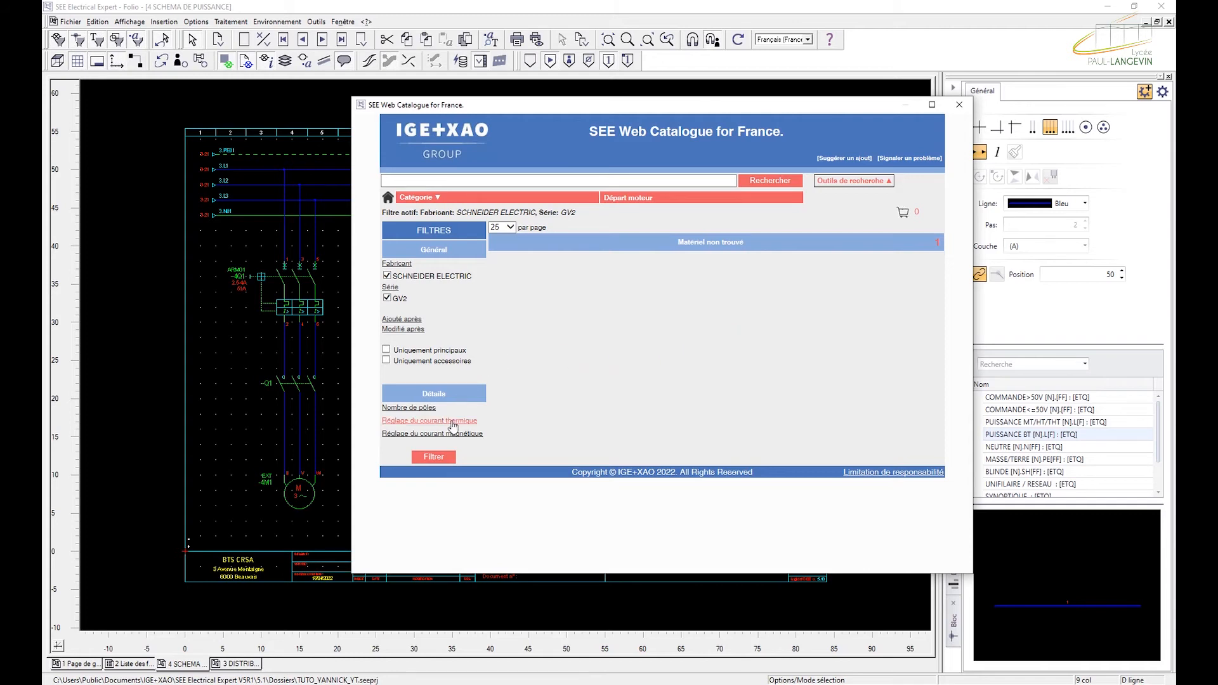
{"action": "left_click", "coordinate": [452, 422]}
{"action": "left_click", "coordinate": [754, 337]}
- Remove the GV2 series filter from the web catalogue search and limit the number of poles to 3
{"action": "left_click", "coordinate": [388, 298]}
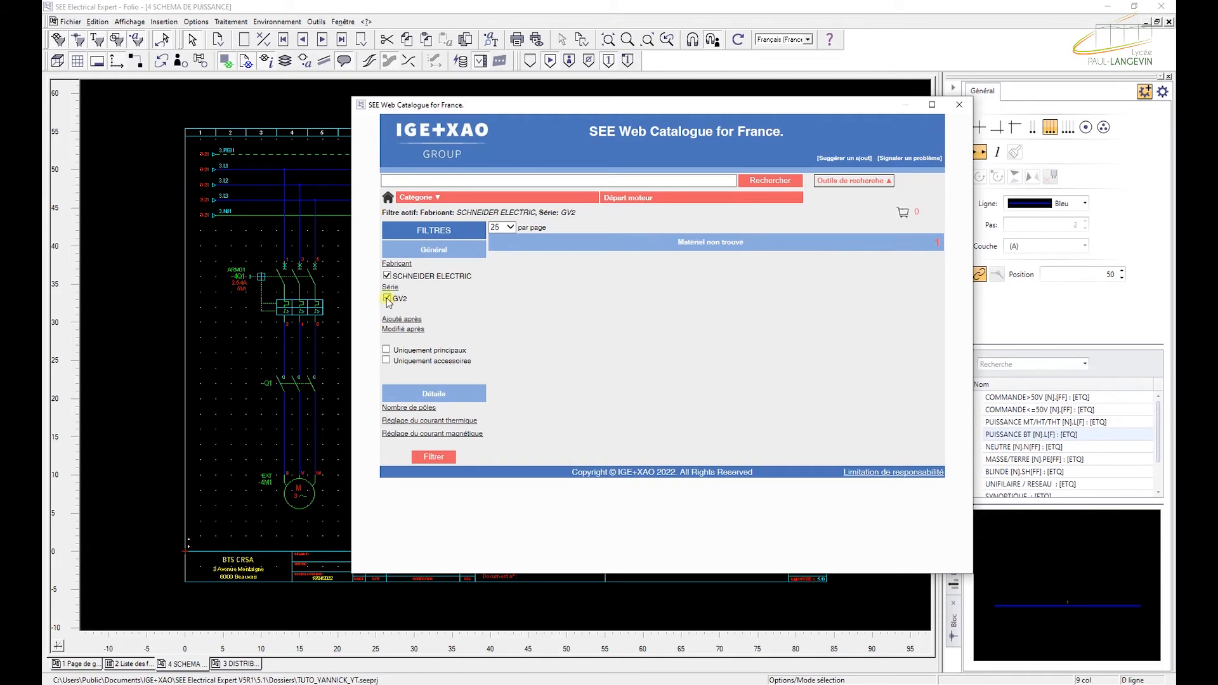
{"action": "left_click", "coordinate": [425, 406]}
{"action": "left_click", "coordinate": [712, 350]}
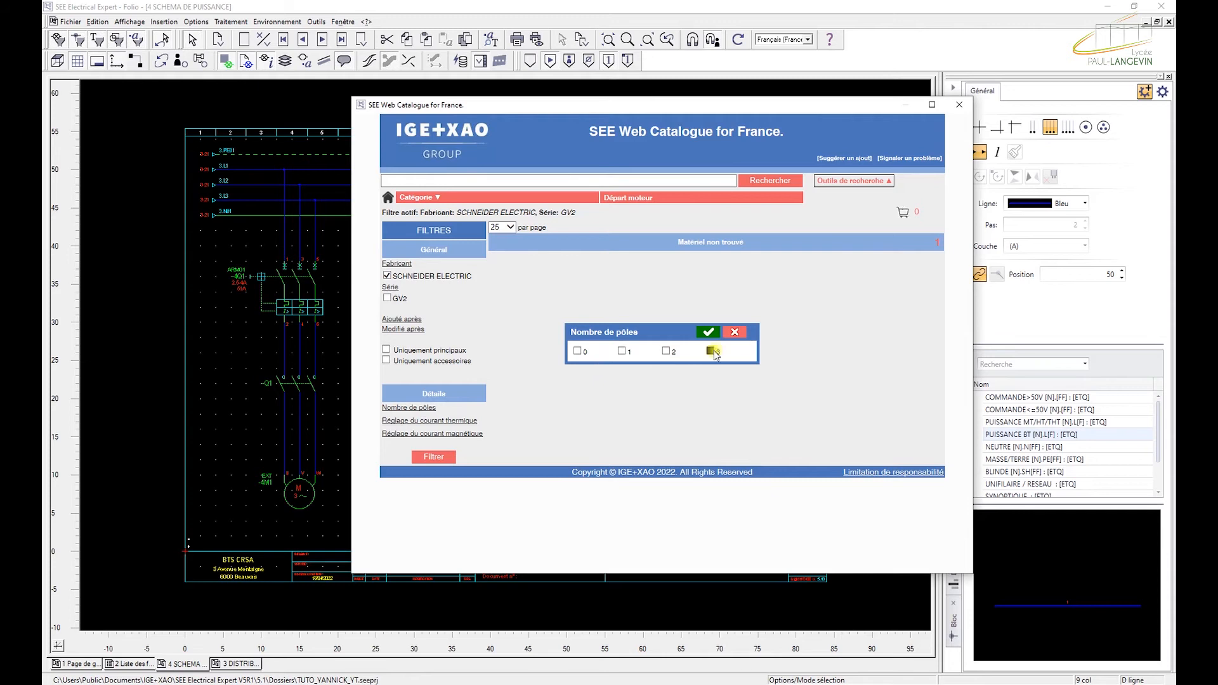
{"action": "left_click", "coordinate": [708, 332]}
- Filter the catalogue by a thermal current setting of 1-1.6 and look through the listed motor starters
{"action": "left_click", "coordinate": [453, 431]}
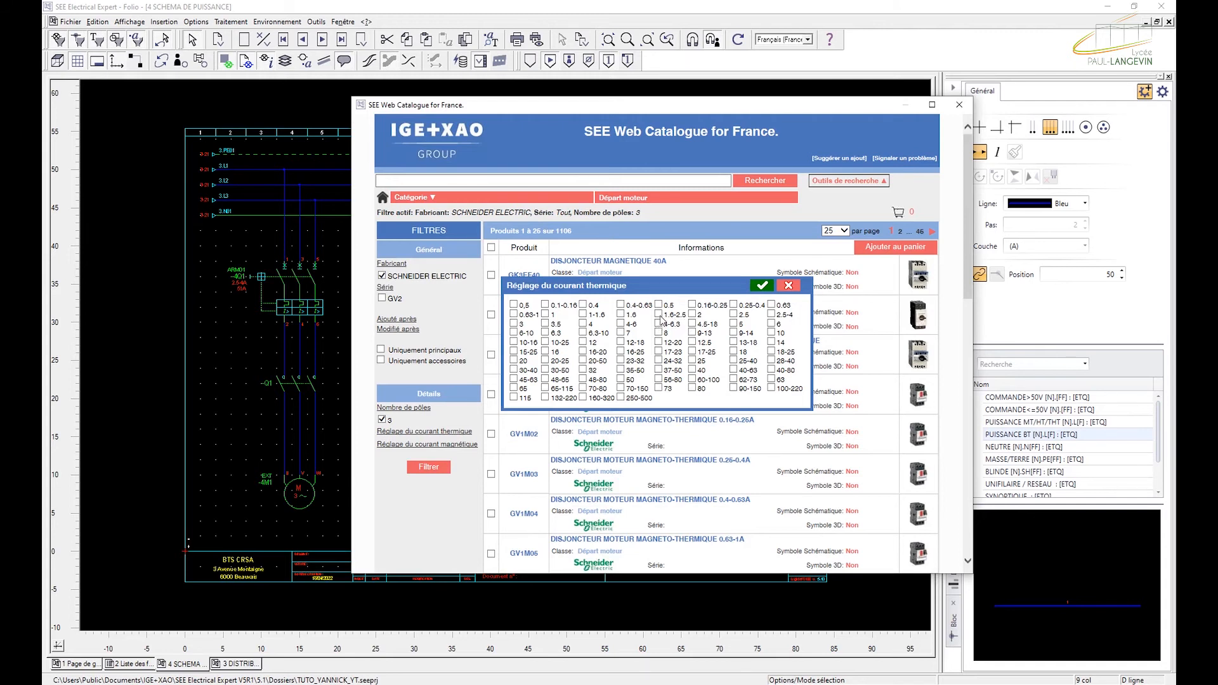
{"action": "left_click", "coordinate": [583, 315]}
{"action": "left_click", "coordinate": [762, 286]}
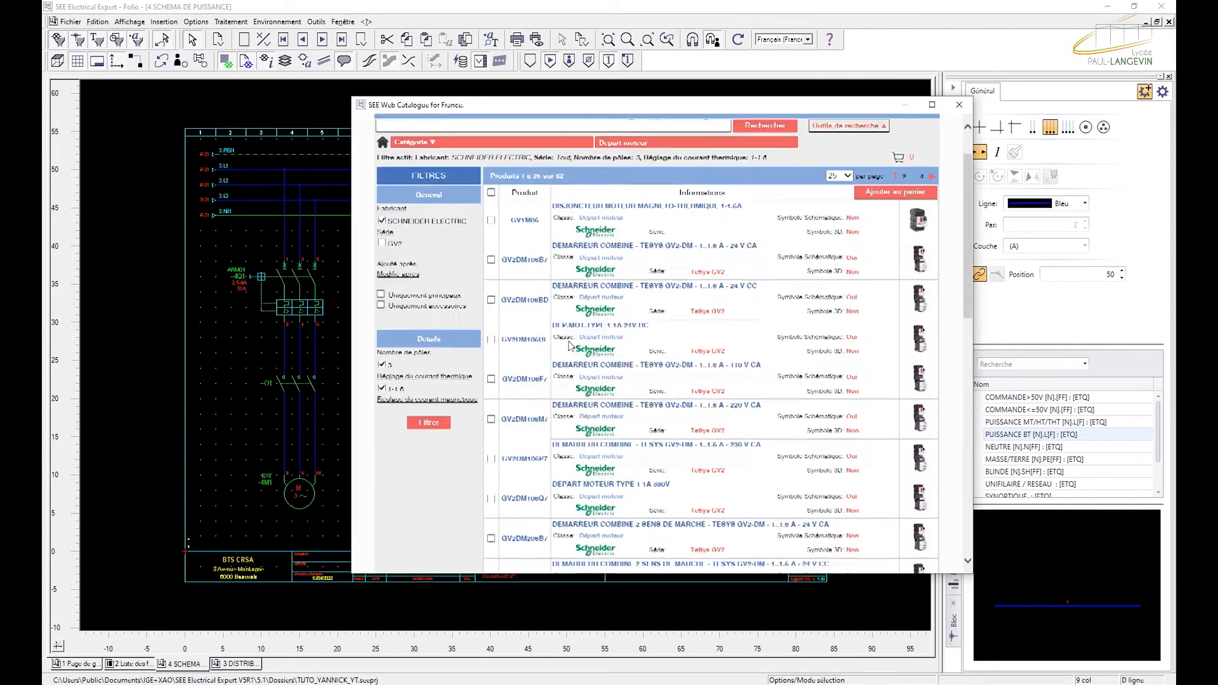
{"action": "scroll", "coordinate": [569, 323], "scroll_direction": "down", "scroll_amount": 10}
{"action": "scroll", "coordinate": [569, 345], "scroll_direction": "down", "scroll_amount": 5}
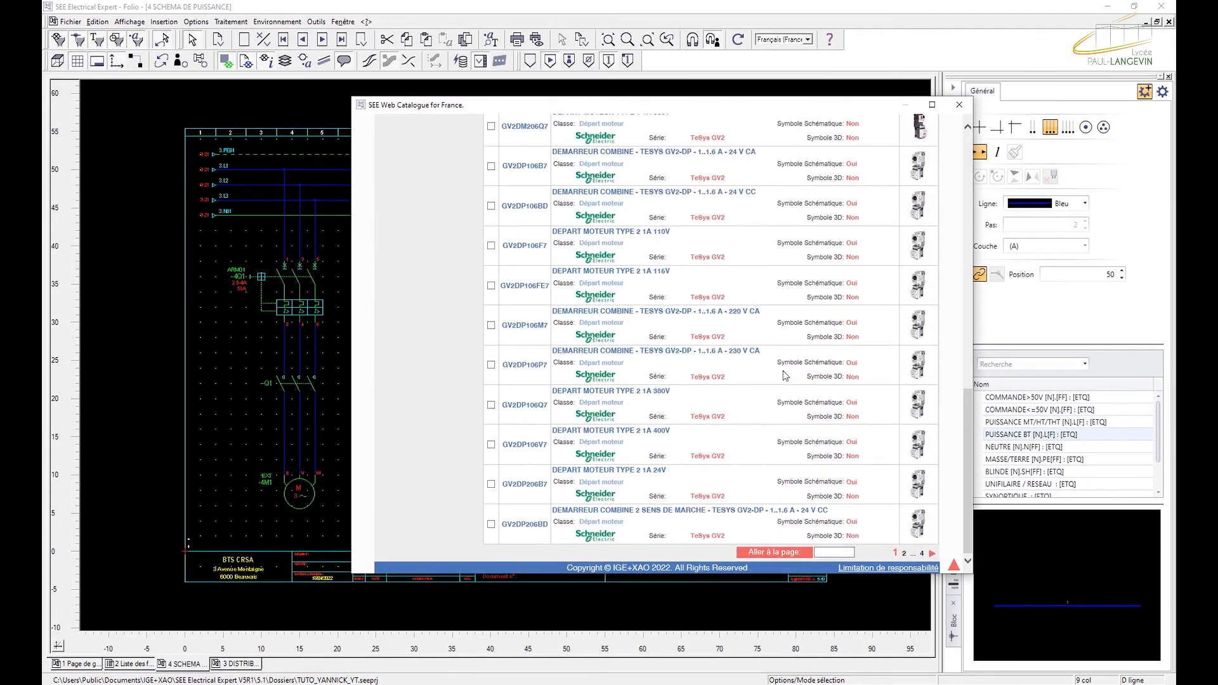
- Add the motor circuit breaker GV2M06 from page 2 of the catalogue results to the cart
{"action": "left_click", "coordinate": [904, 553]}
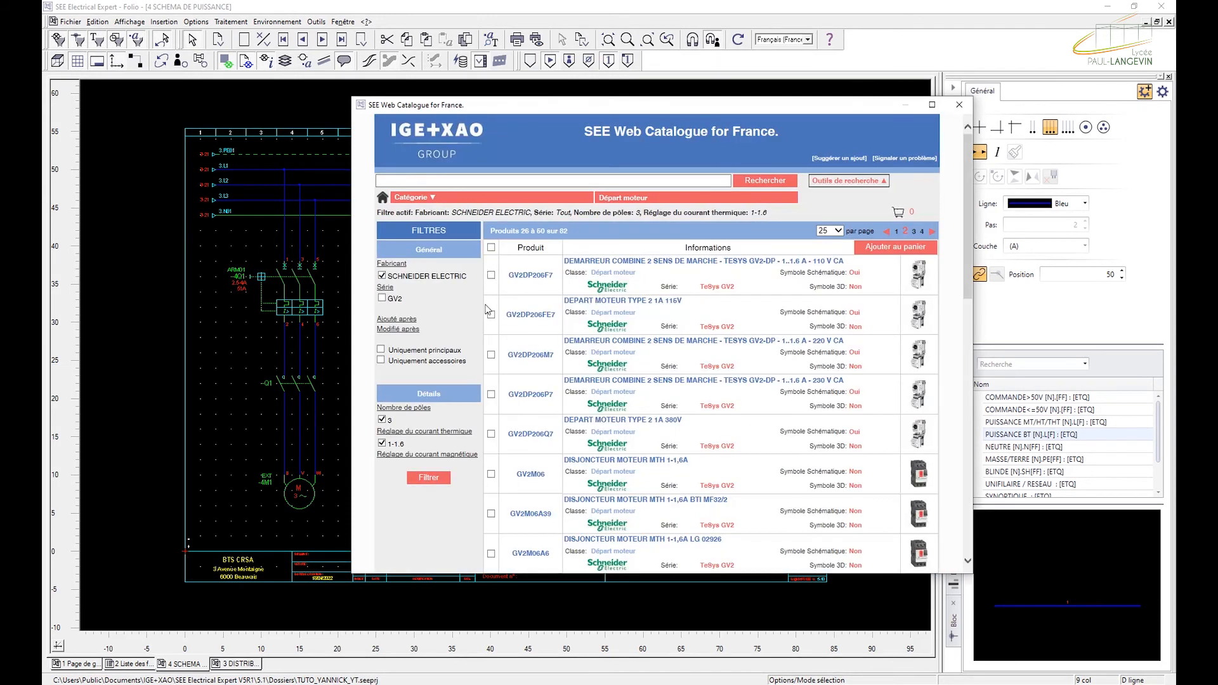
{"action": "scroll", "coordinate": [653, 365], "scroll_direction": "down", "scroll_amount": 2}
{"action": "scroll", "coordinate": [446, 267], "scroll_direction": "up", "scroll_amount": 1}
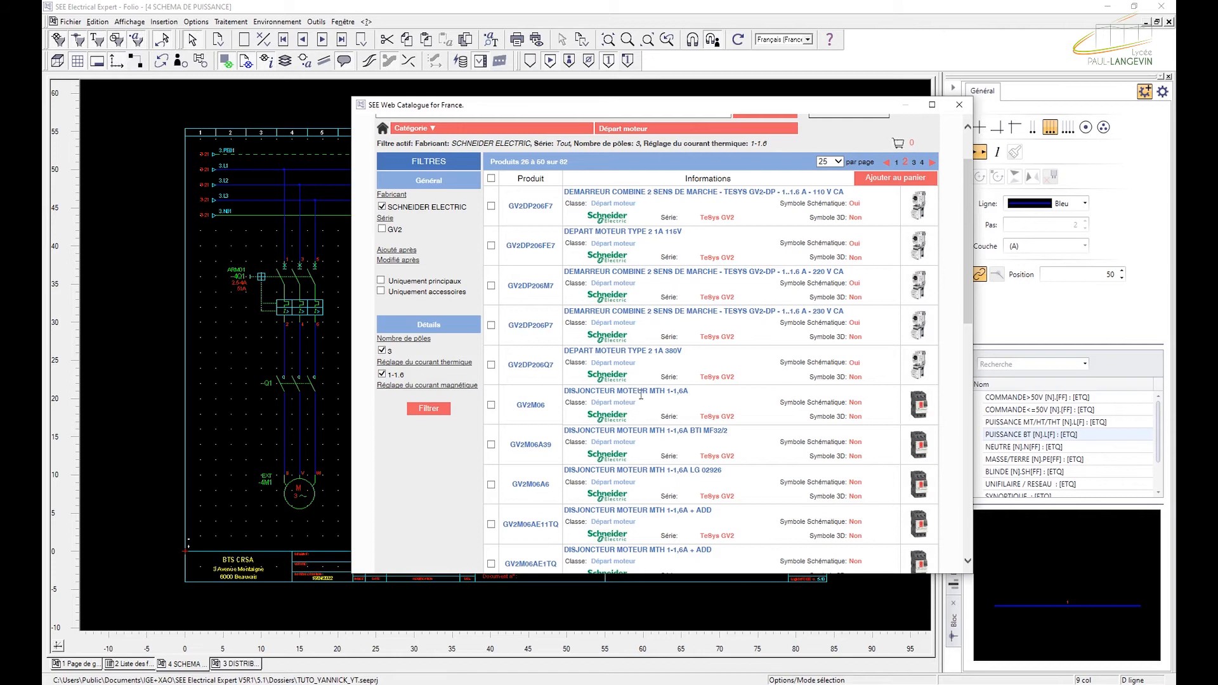
{"action": "left_click", "coordinate": [492, 405]}
{"action": "left_click", "coordinate": [877, 179]}
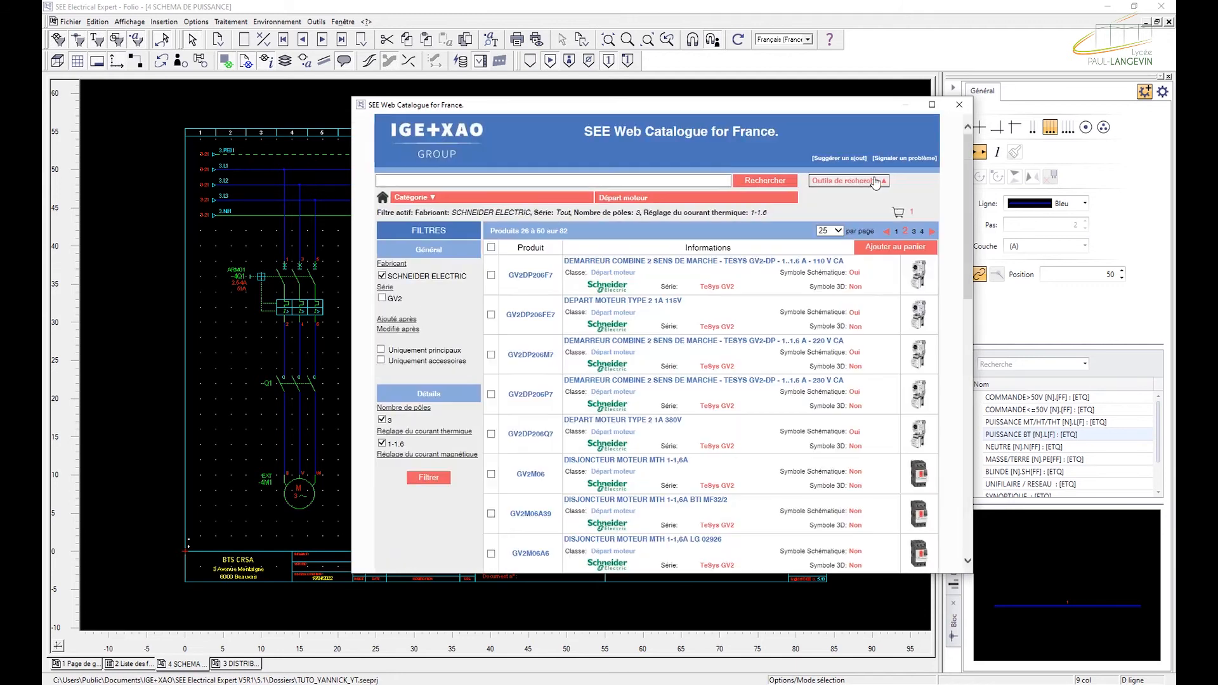
- Download the cart's GV2M06 reference and replace the one already in the local catalogue
{"action": "left_click", "coordinate": [899, 212]}
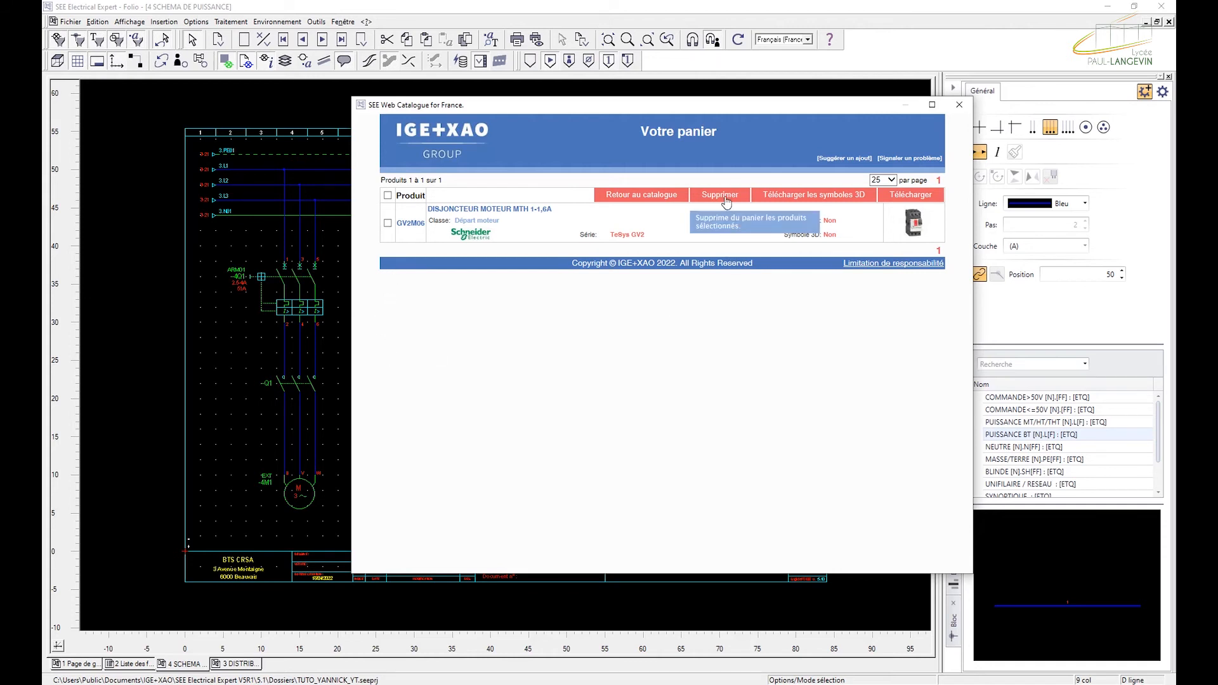
{"action": "left_click", "coordinate": [909, 203]}
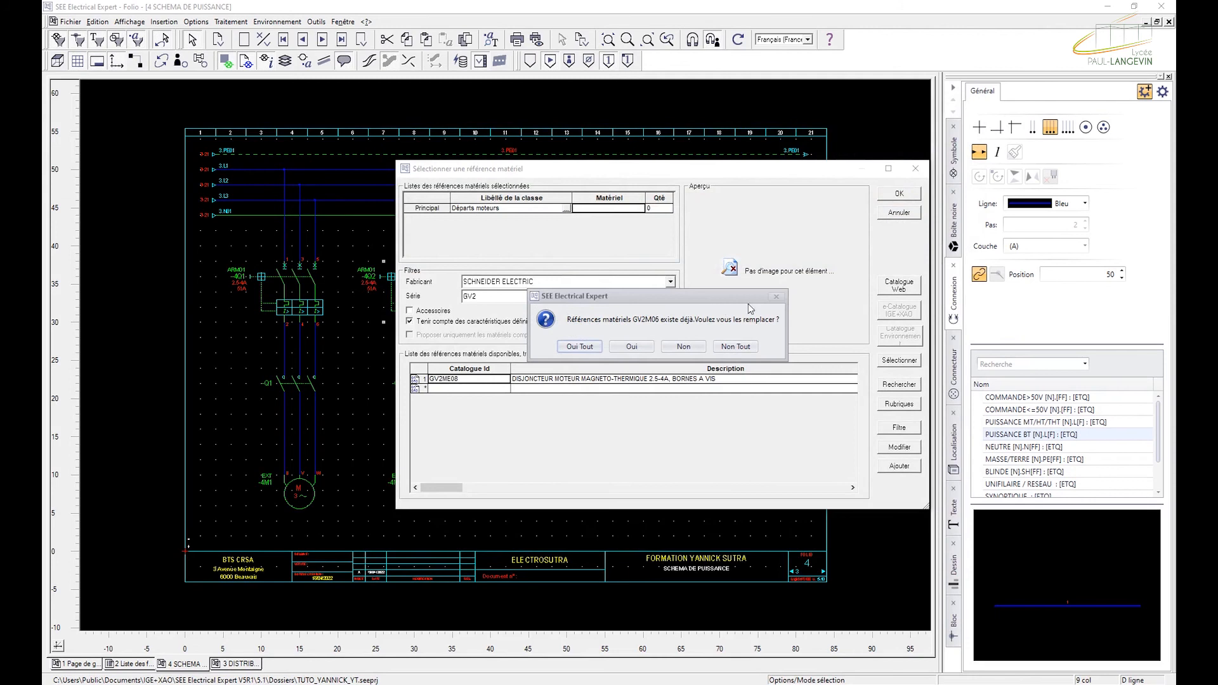
{"action": "left_click", "coordinate": [632, 348]}
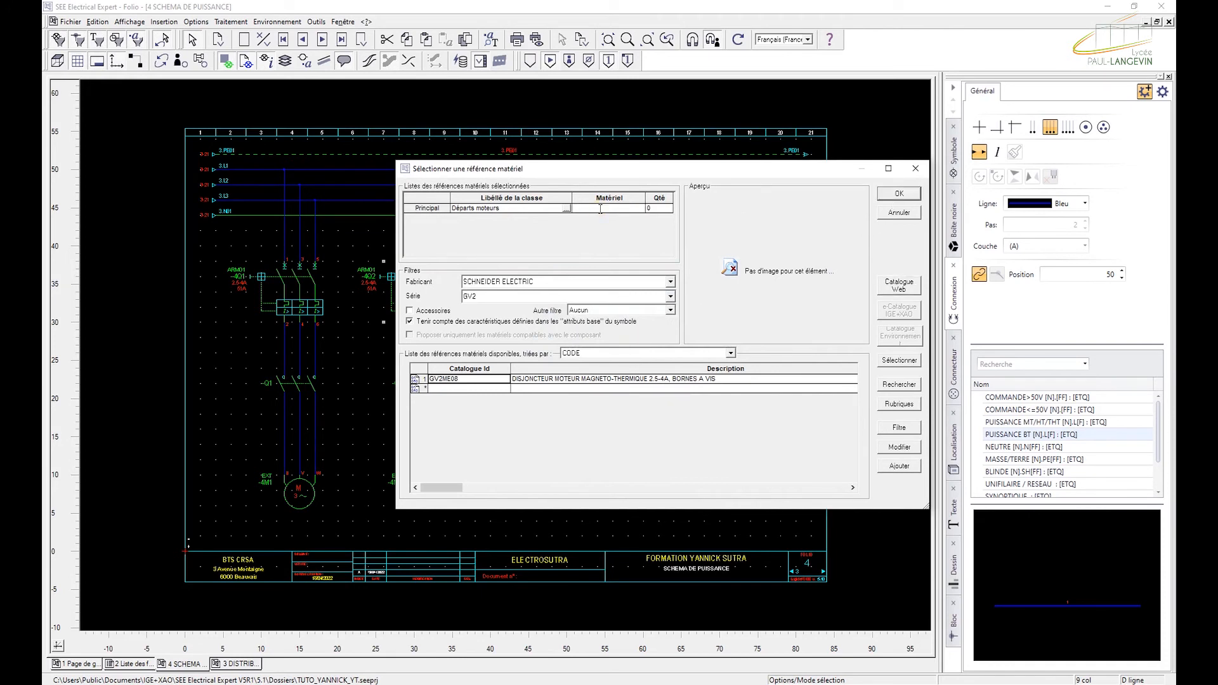
- Assign the hardware reference GV2ME06 to circuit breaker 4Q2 and apply its properties
{"action": "type", "text": "ME08"}
{"action": "key", "text": "Return"}
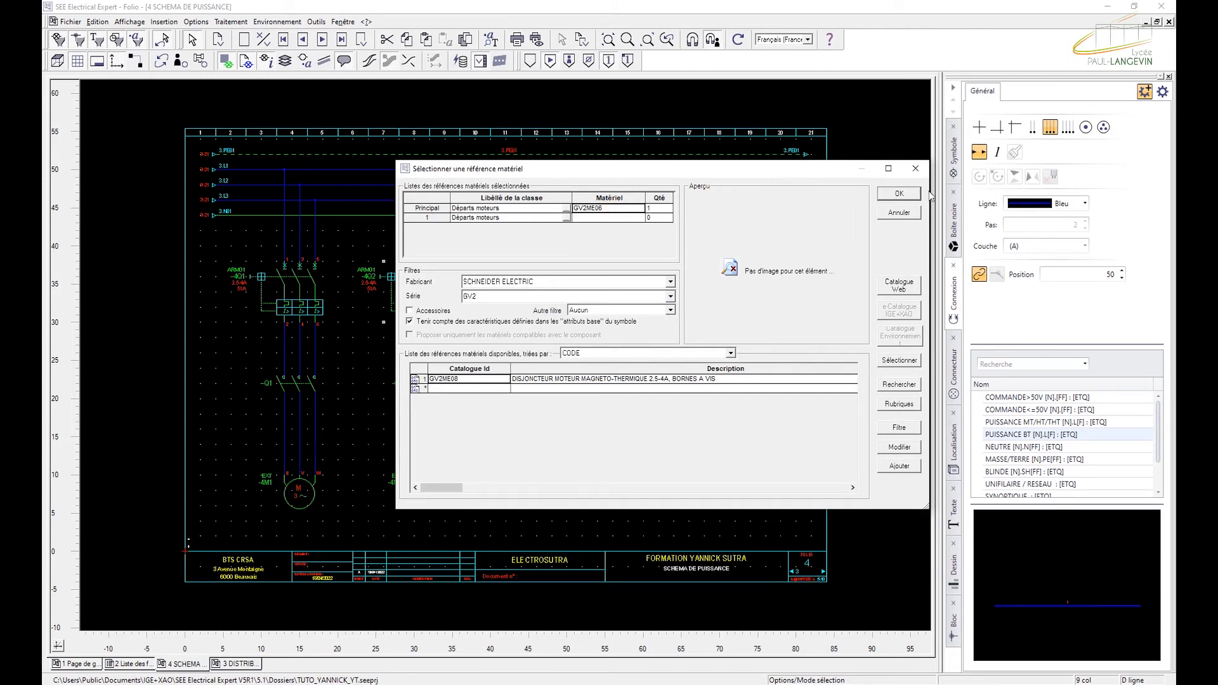
{"action": "left_click", "coordinate": [900, 193]}
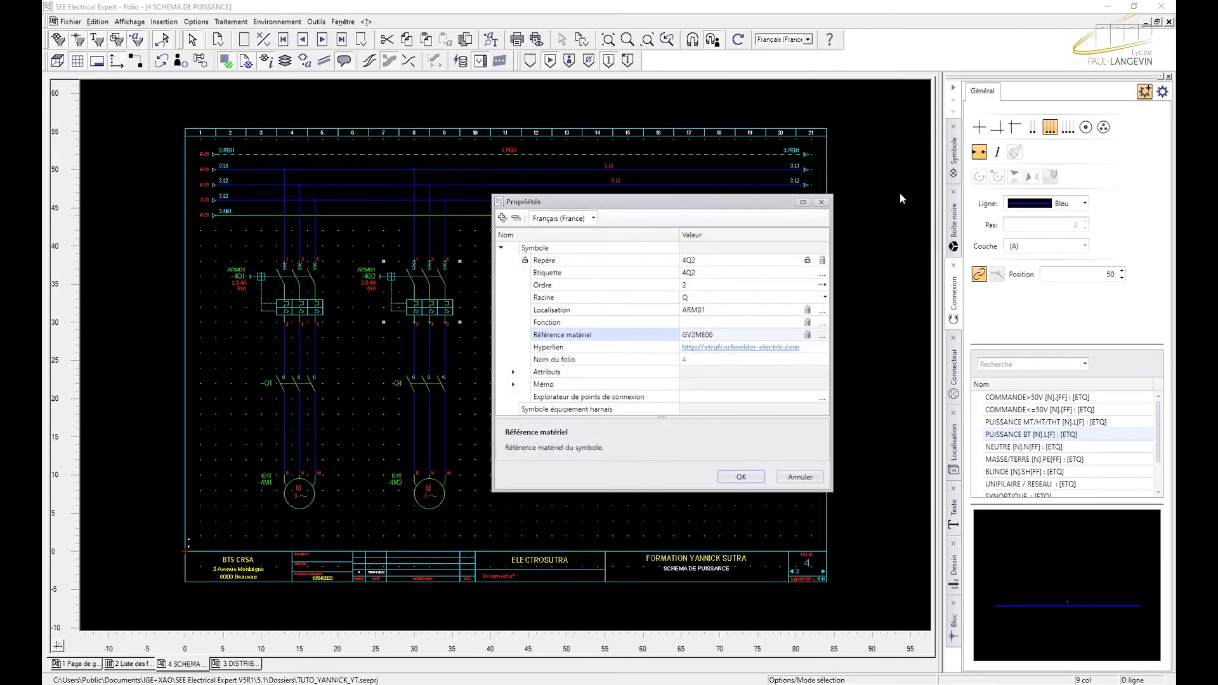
{"action": "left_click", "coordinate": [761, 477]}
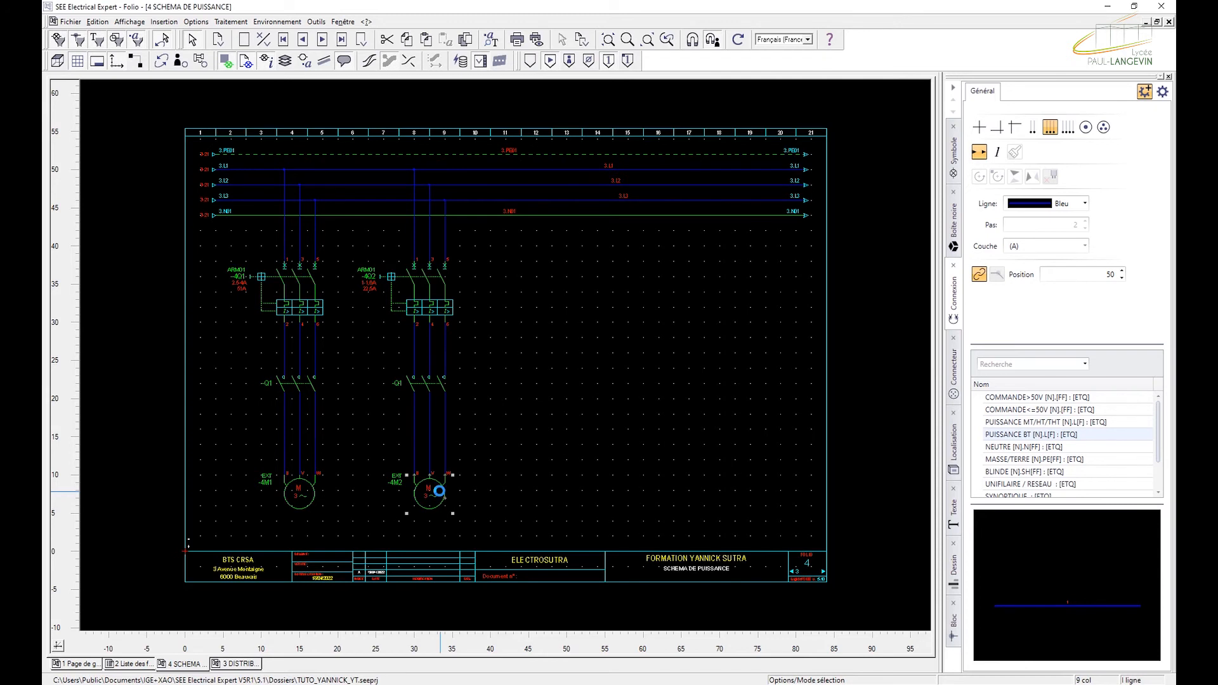
- Choose MA0 00 149 as the main hardware reference of motor 4M2
{"action": "double_click", "coordinate": [448, 498]}
{"action": "left_click", "coordinate": [822, 336]}
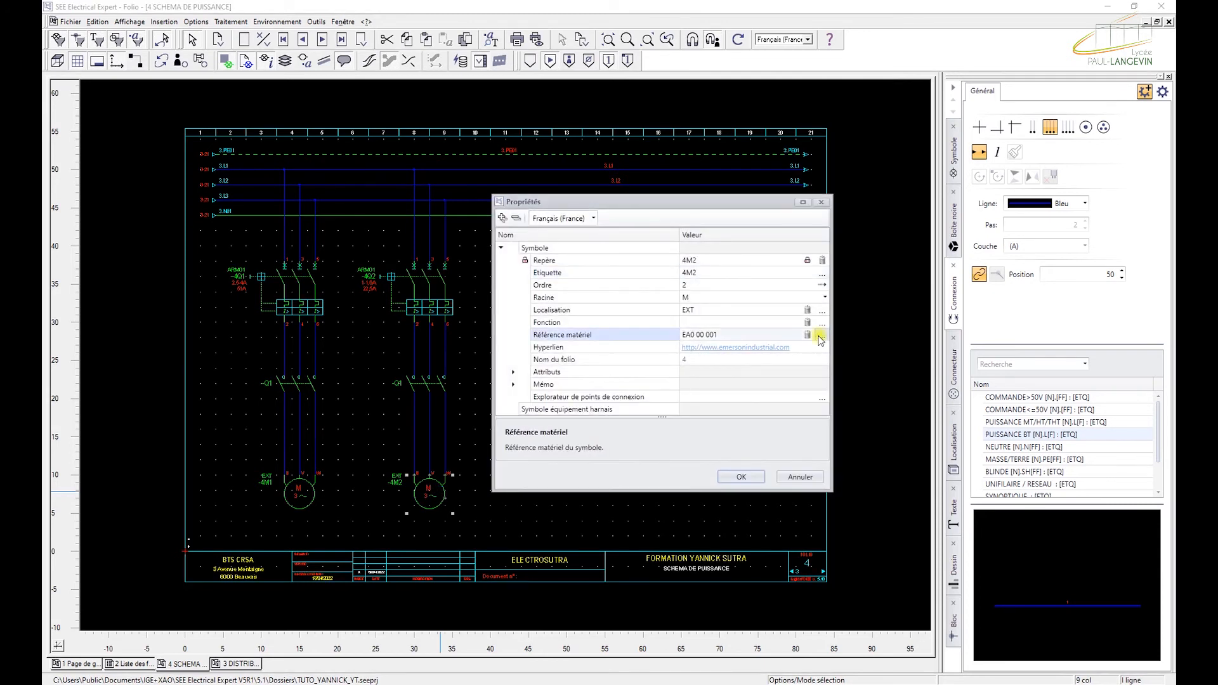
{"action": "left_click", "coordinate": [607, 209]}
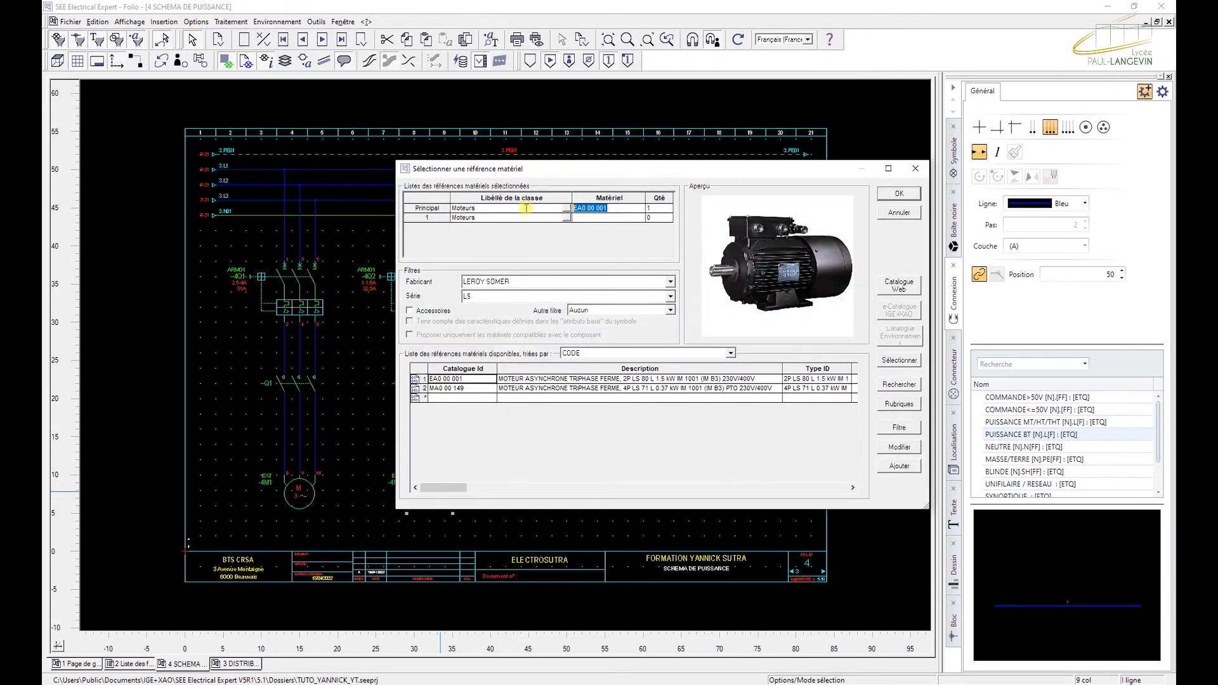
{"action": "type", "text": "MA"}
{"action": "left_click", "coordinate": [473, 391]}
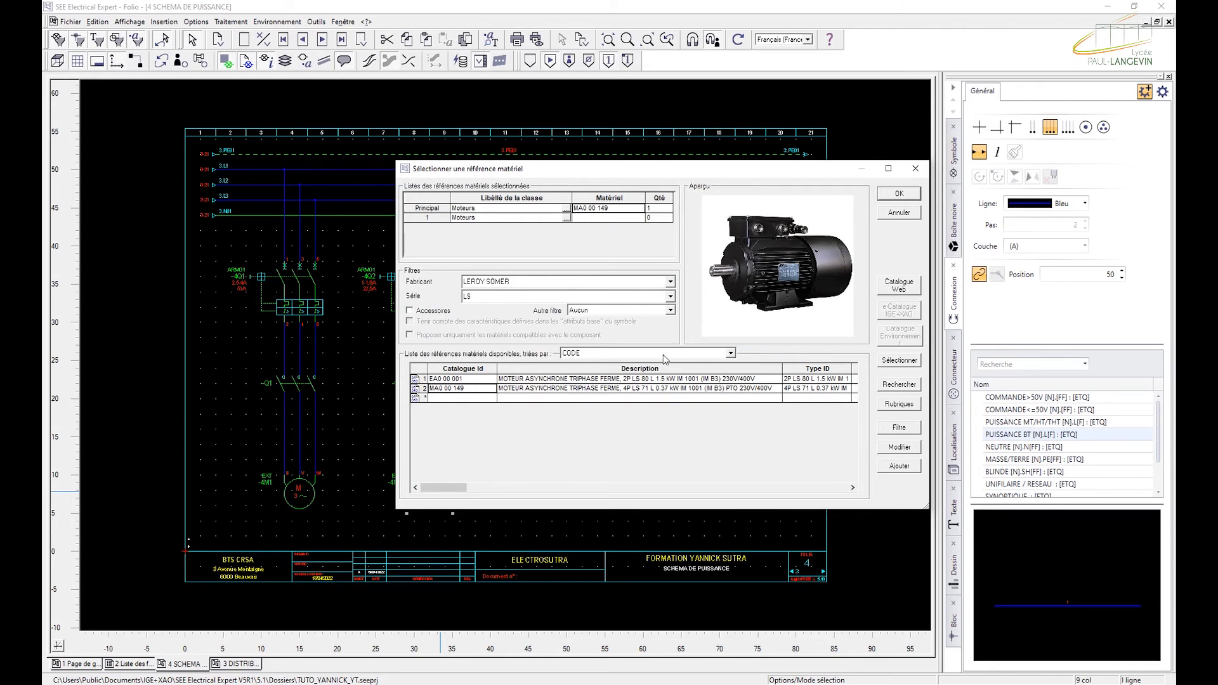
- Download motor MA0 00 149 from the web catalogue over the existing reference and apply it to motor 4M2
{"action": "left_click", "coordinate": [894, 286]}
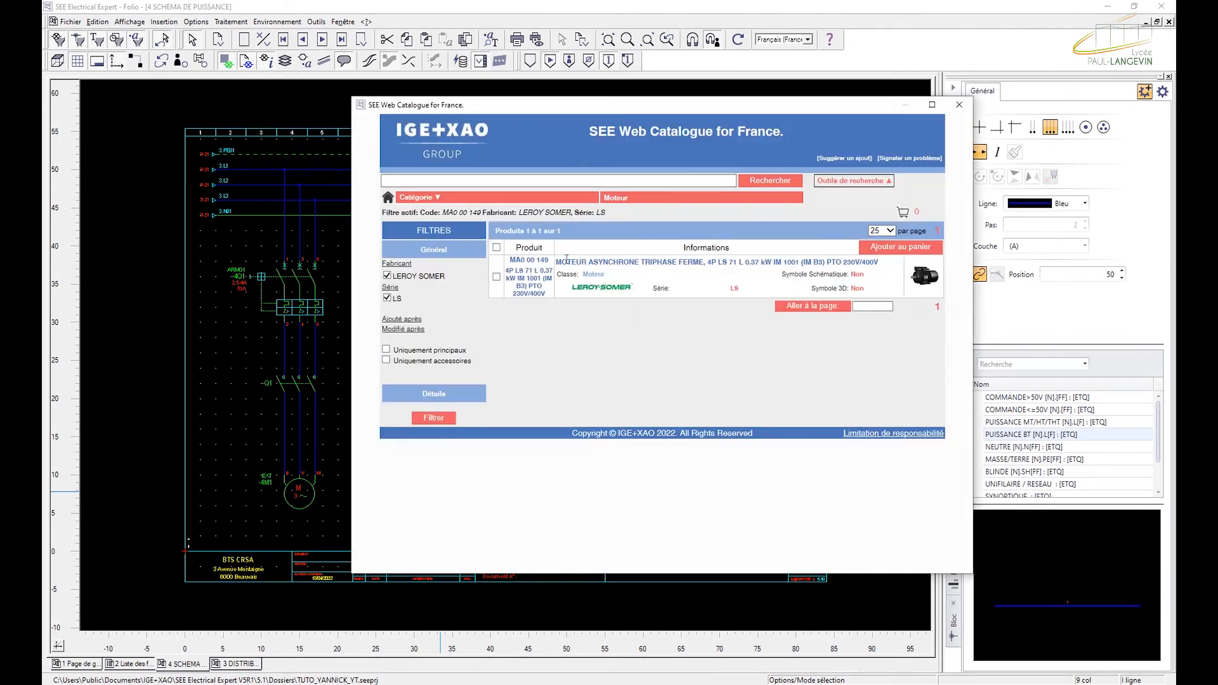
{"action": "left_click", "coordinate": [497, 277]}
{"action": "left_click", "coordinate": [890, 248]}
{"action": "left_click", "coordinate": [902, 213]}
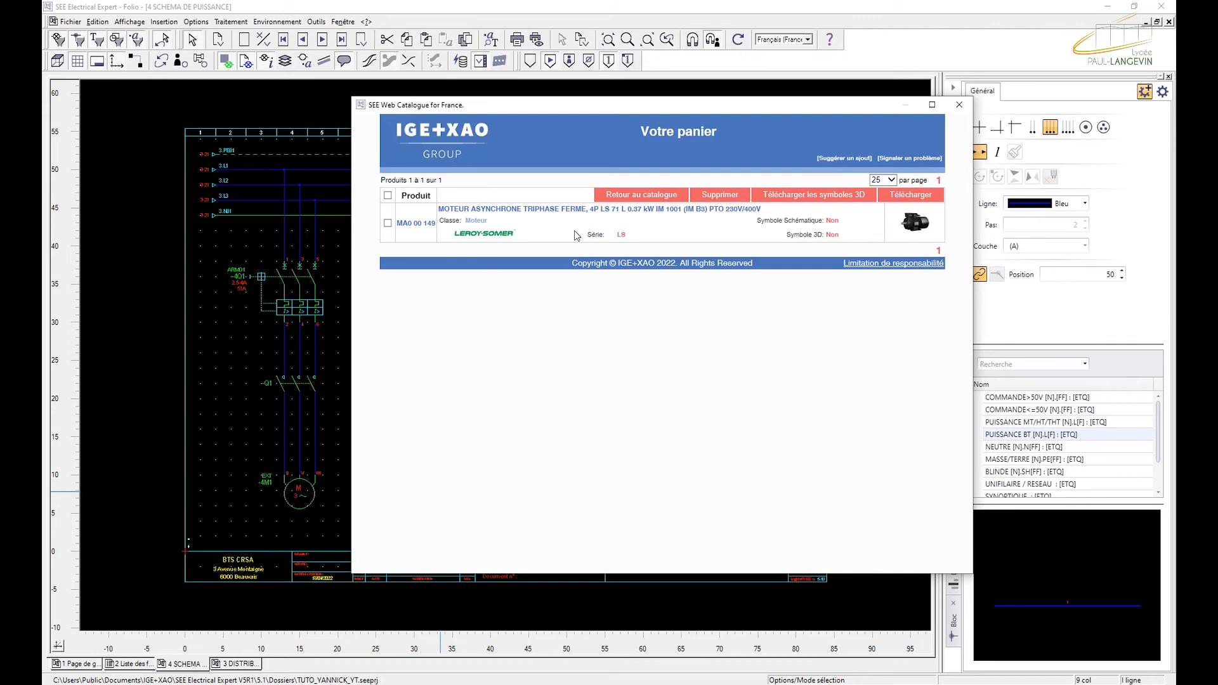
{"action": "left_click", "coordinate": [905, 198]}
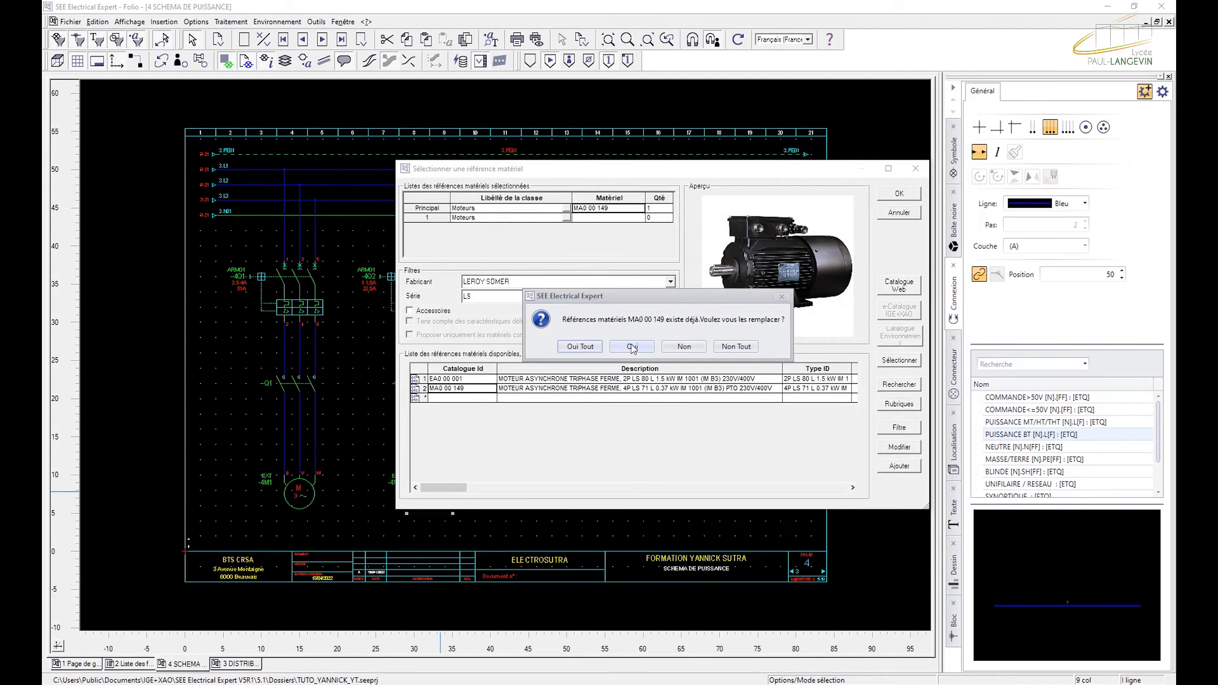
{"action": "left_click", "coordinate": [633, 348]}
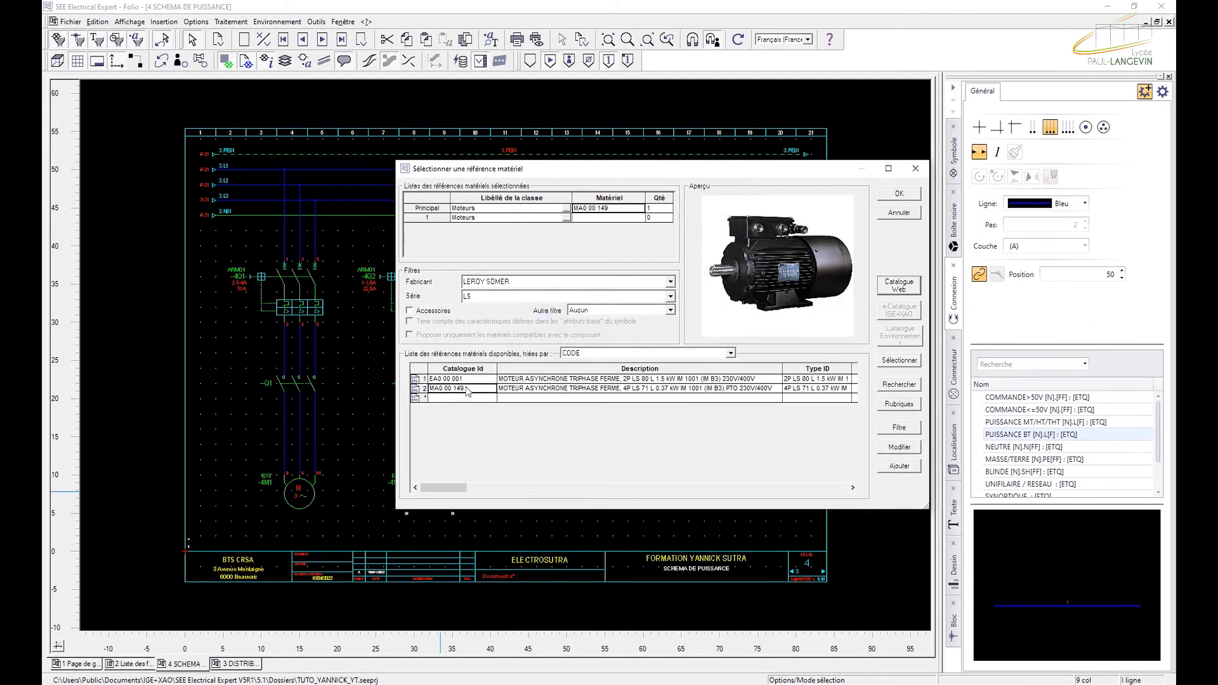
{"action": "left_click", "coordinate": [899, 194]}
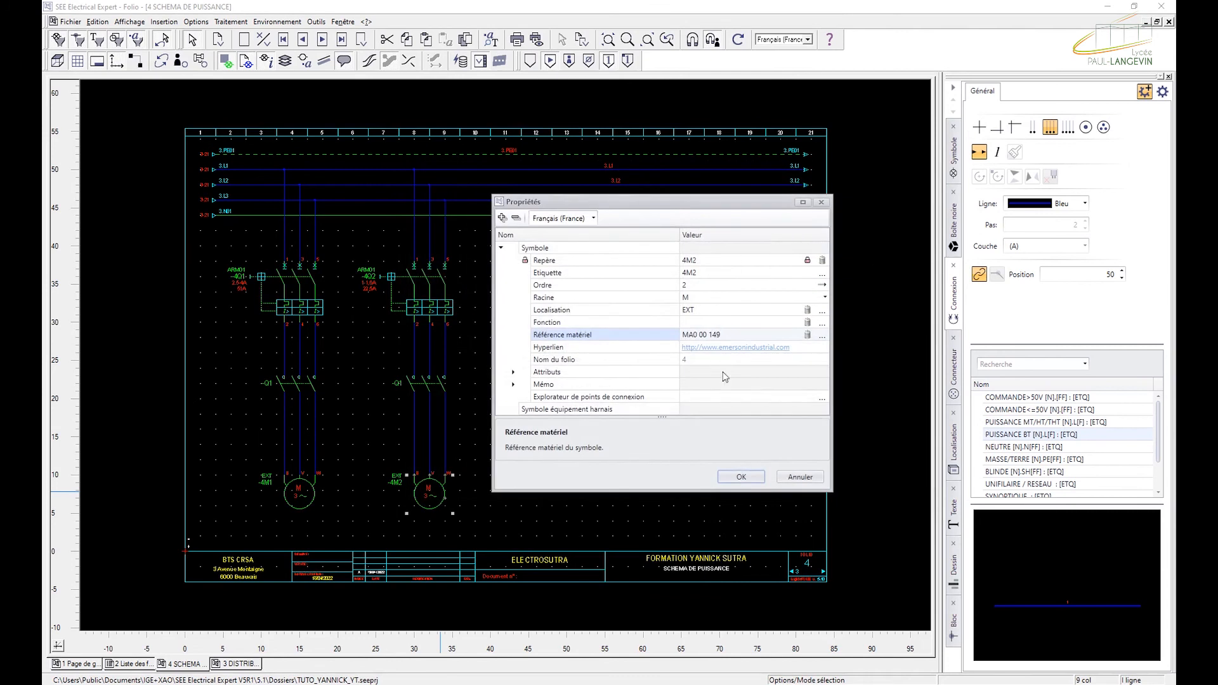
{"action": "left_click", "coordinate": [740, 476]}
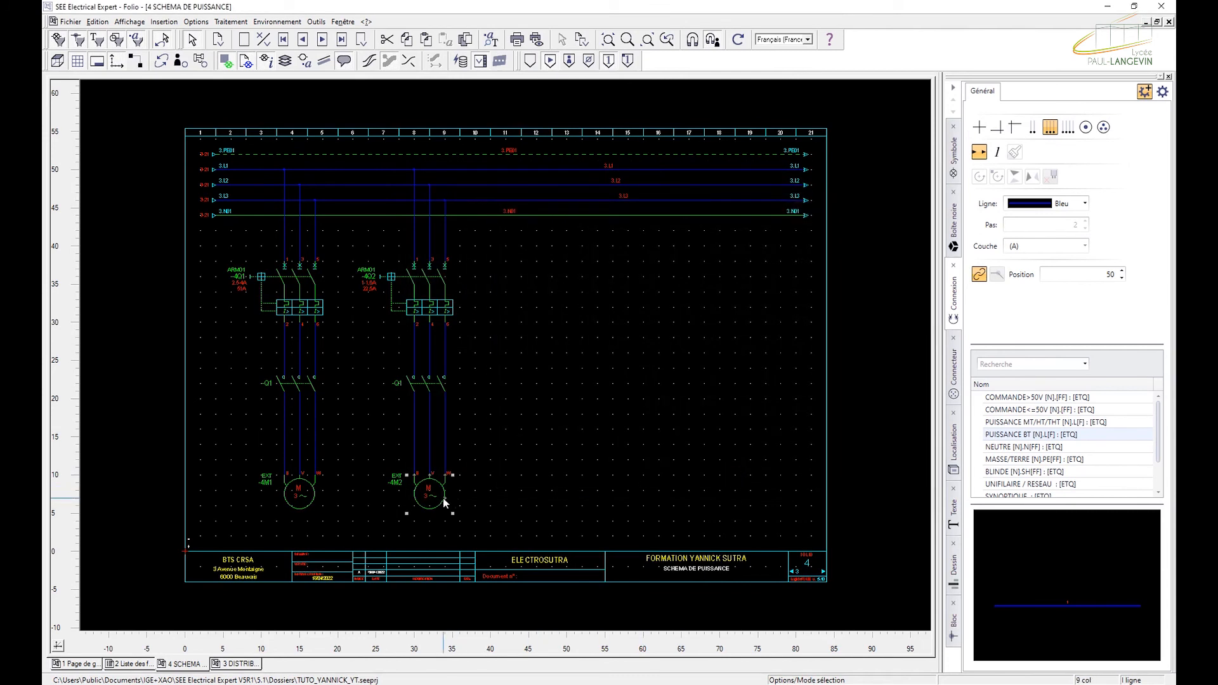
{"action": "mouse_move", "coordinate": [455, 488]}
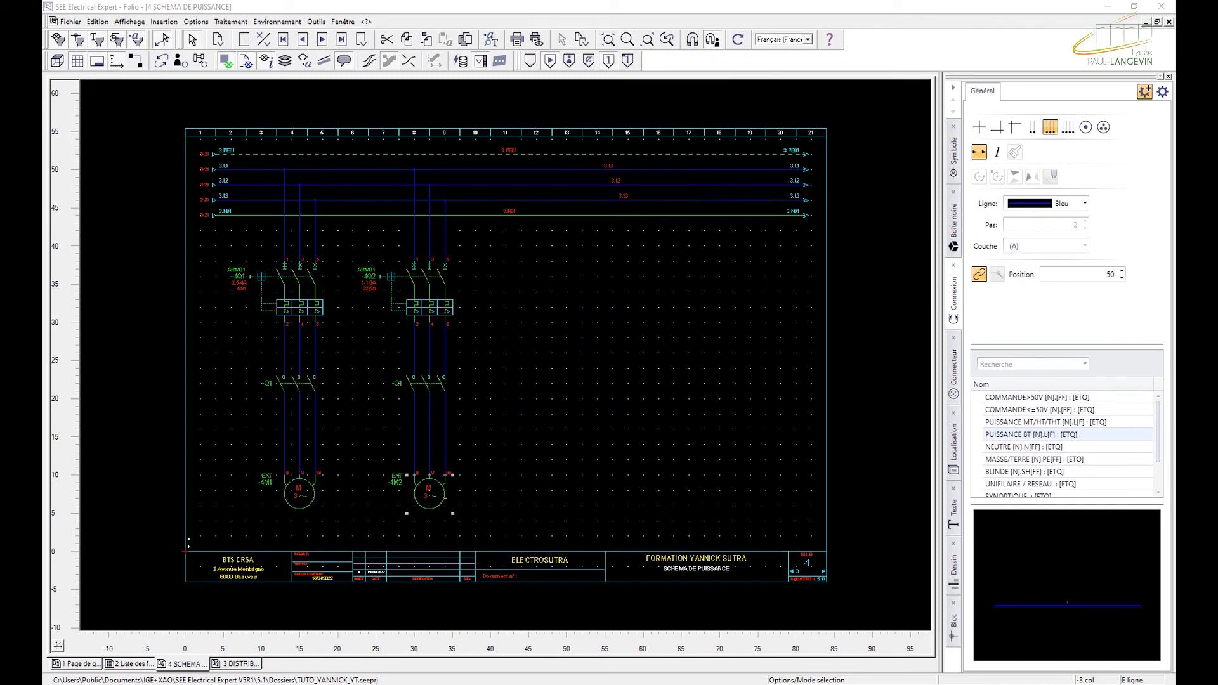
{"action": "left_click", "coordinate": [426, 276]}
{"action": "right_click", "coordinate": [425, 276]}
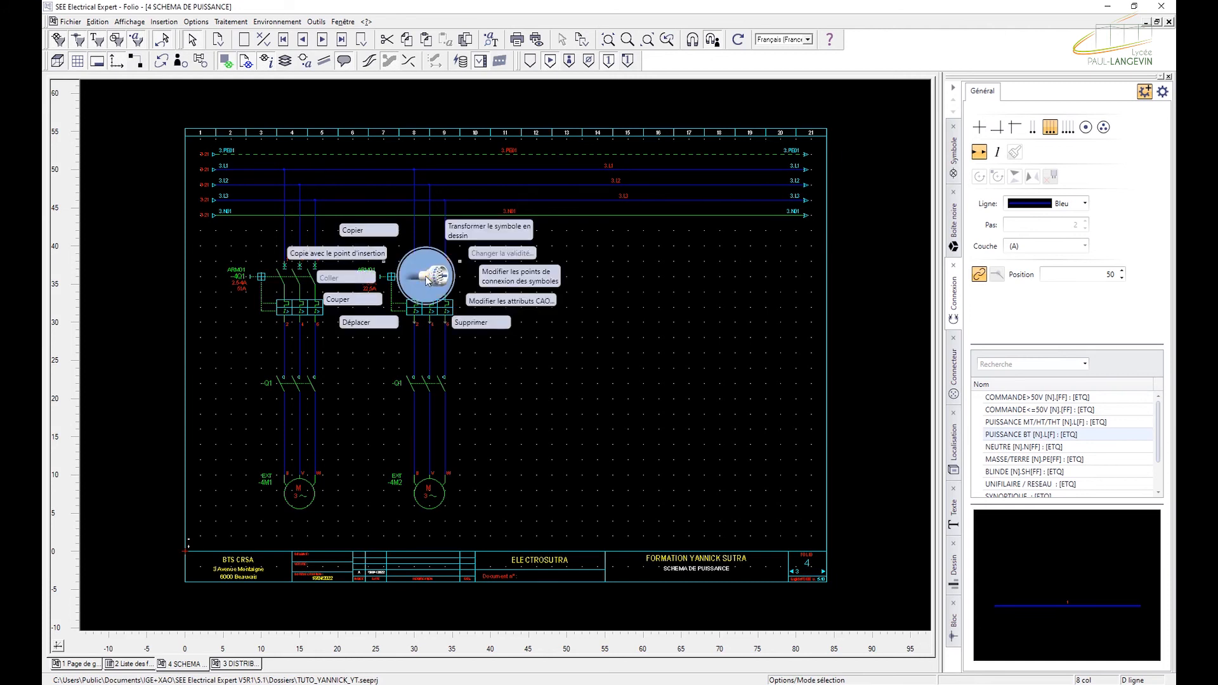
{"action": "left_click", "coordinate": [699, 305]}
- Set the symbol of circuit breaker 4Q2 as the default and insert another one level with it in column 12
{"action": "left_click", "coordinate": [435, 277]}
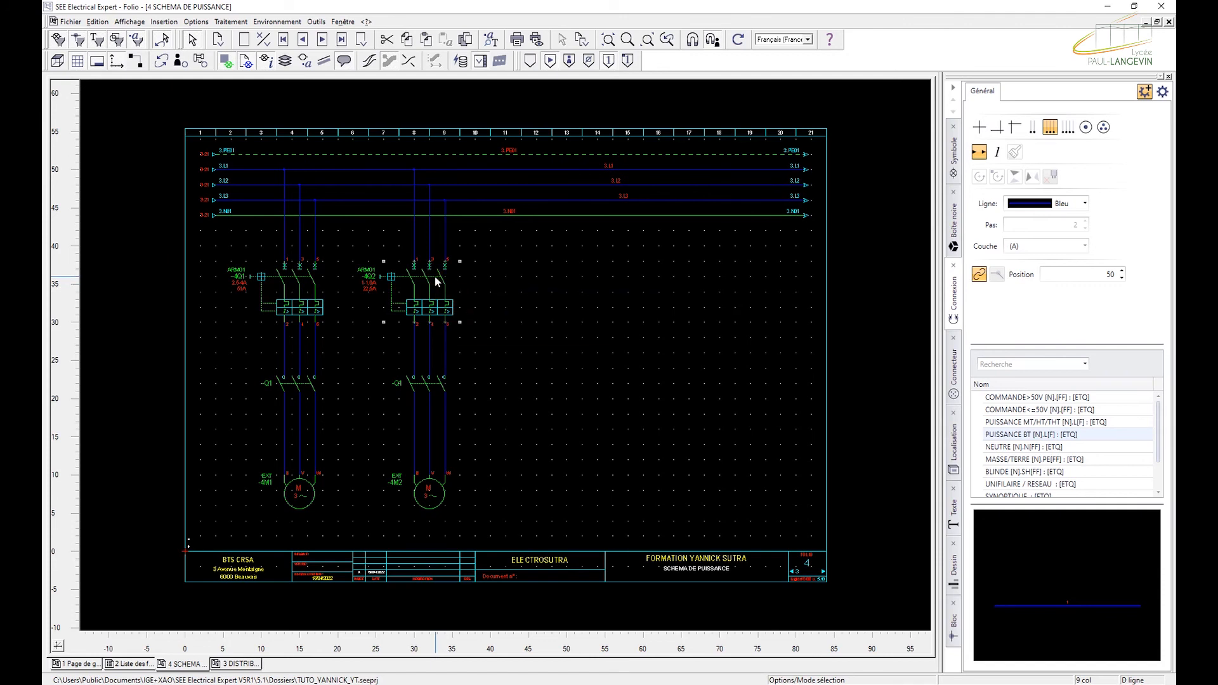
{"action": "right_click", "coordinate": [435, 279]}
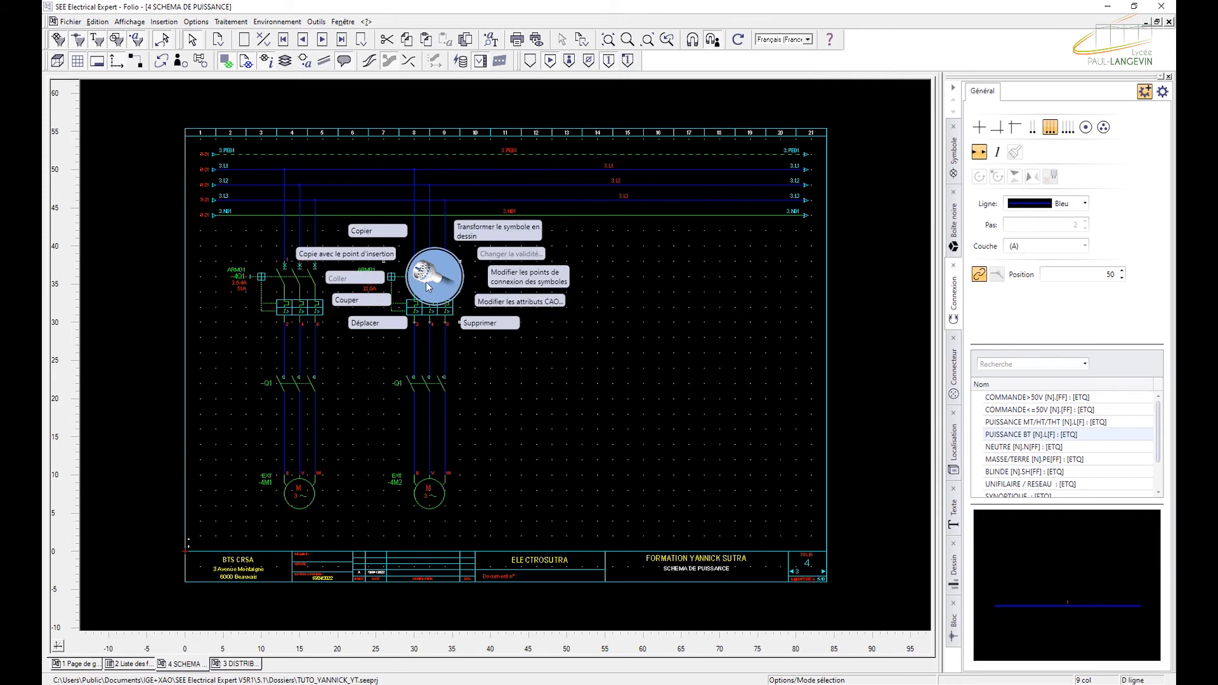
{"action": "left_click", "coordinate": [424, 285]}
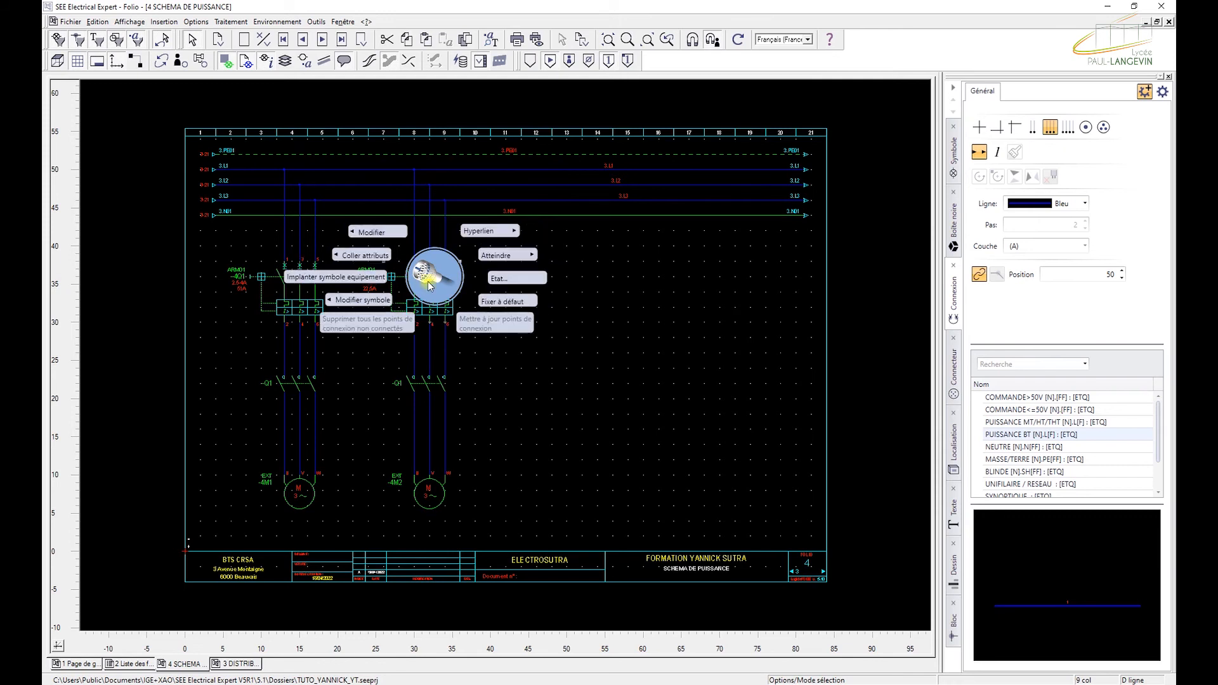
{"action": "left_click", "coordinate": [485, 308]}
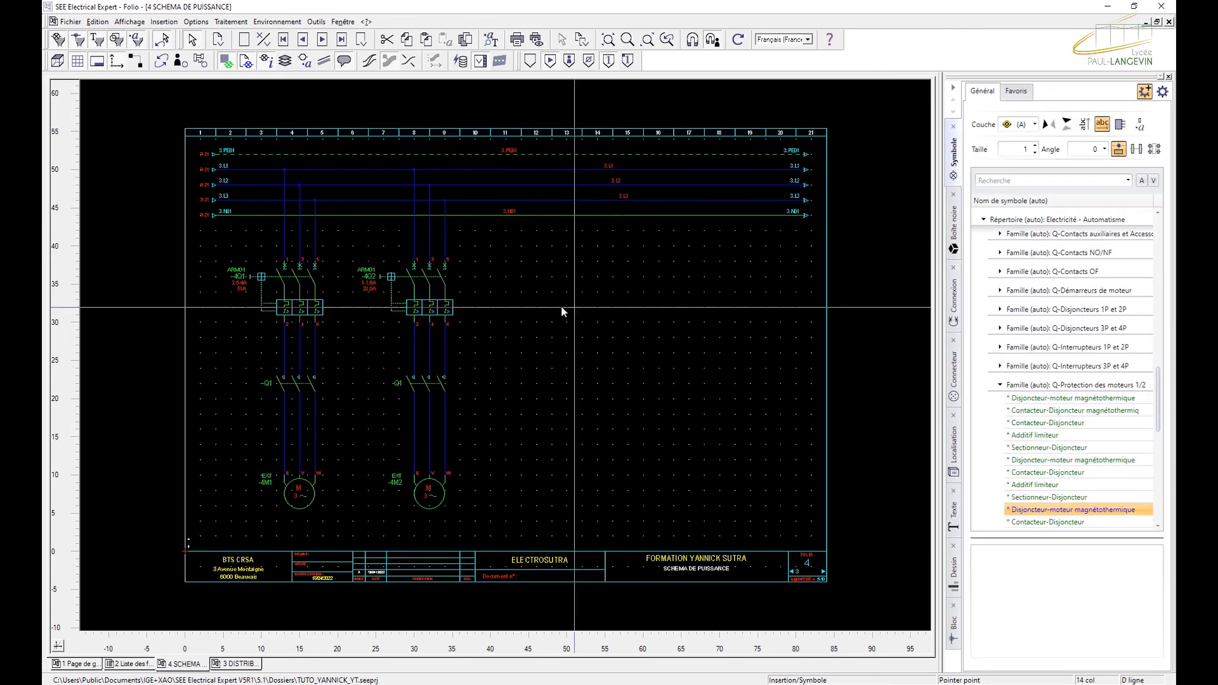
{"action": "left_click", "coordinate": [543, 265]}
{"action": "key", "text": "Escape"}
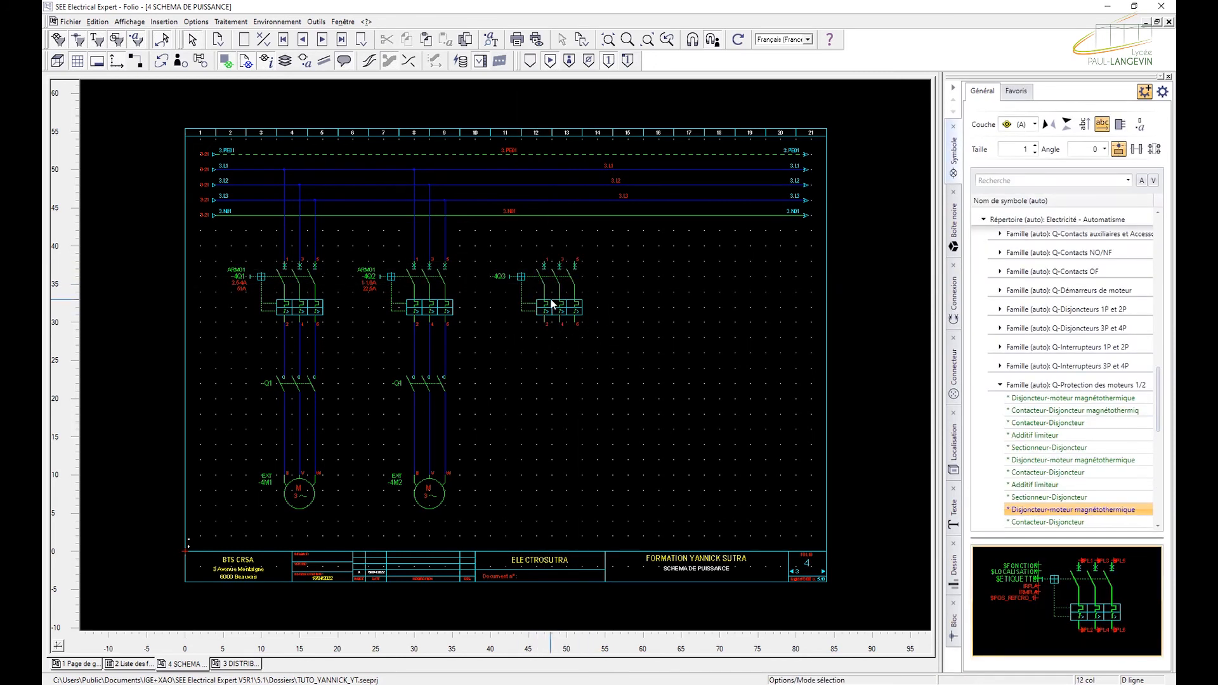
- Set the location of the third circuit breaker, 4Q3, to ARM01
{"action": "double_click", "coordinate": [559, 295]}
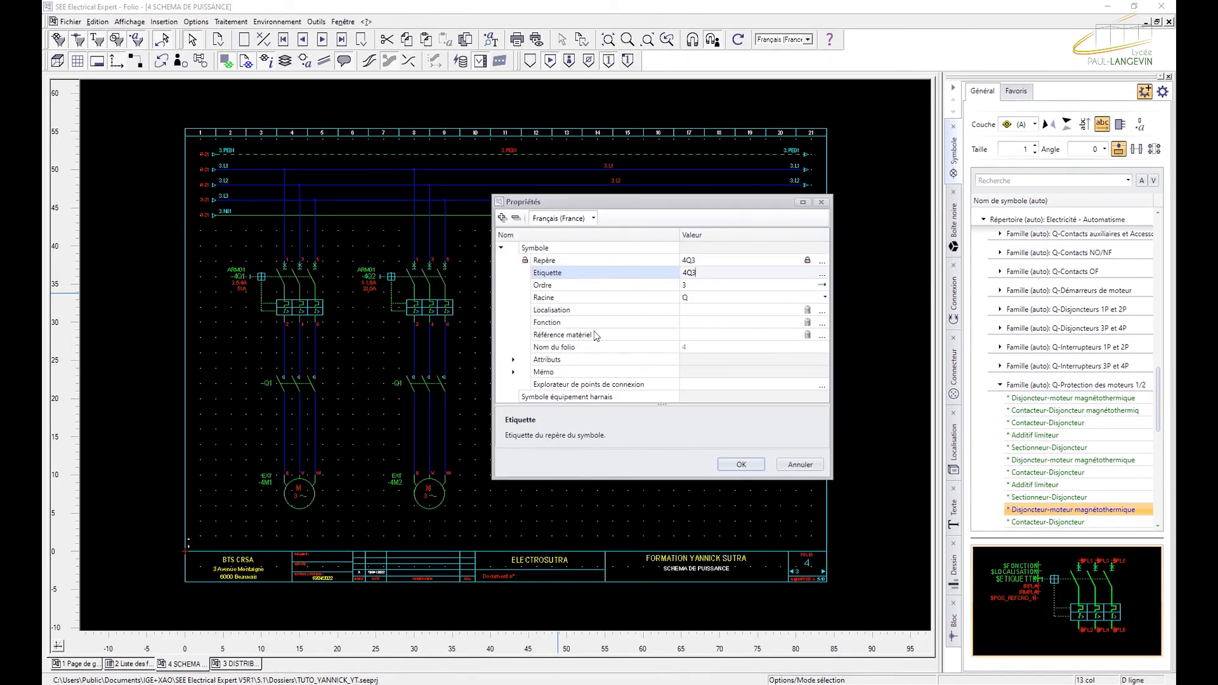
{"action": "left_click", "coordinate": [802, 468]}
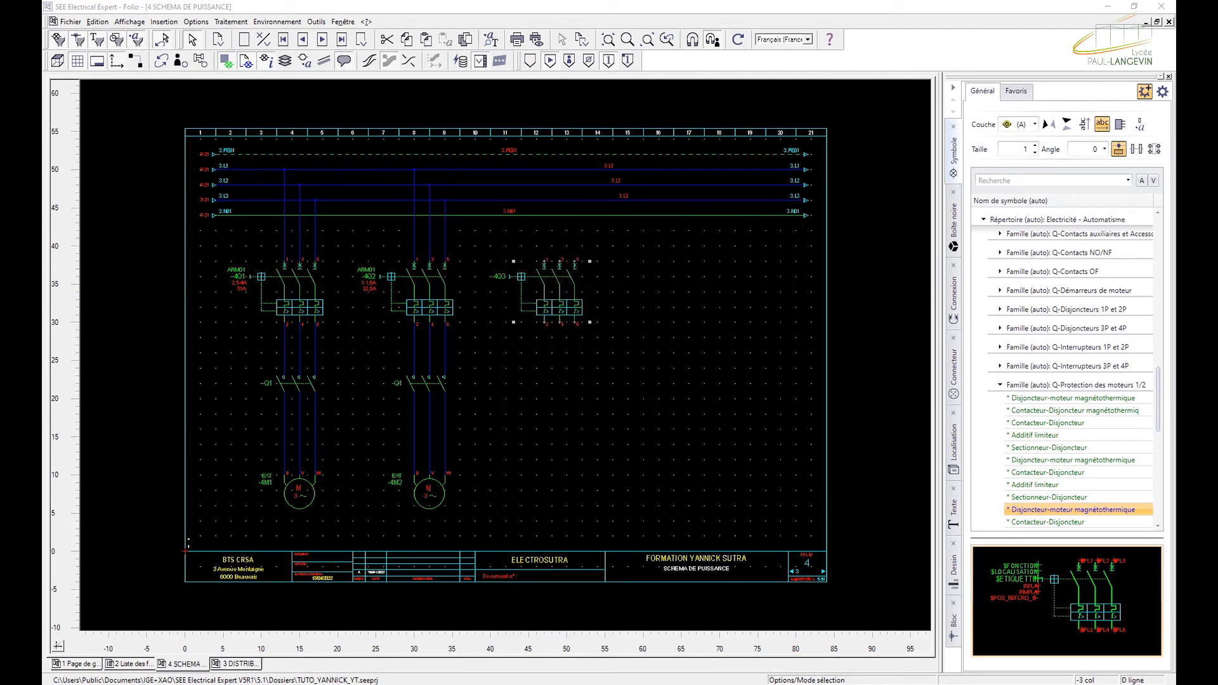
{"action": "double_click", "coordinate": [554, 284]}
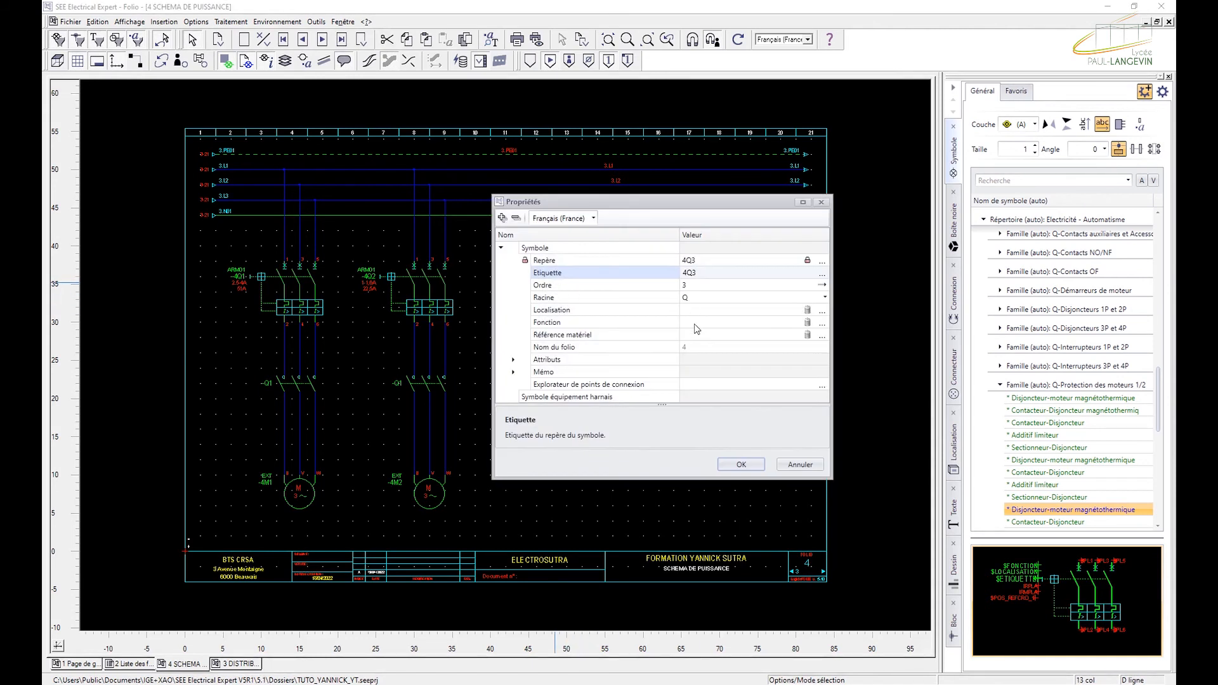
{"action": "left_click", "coordinate": [823, 310]}
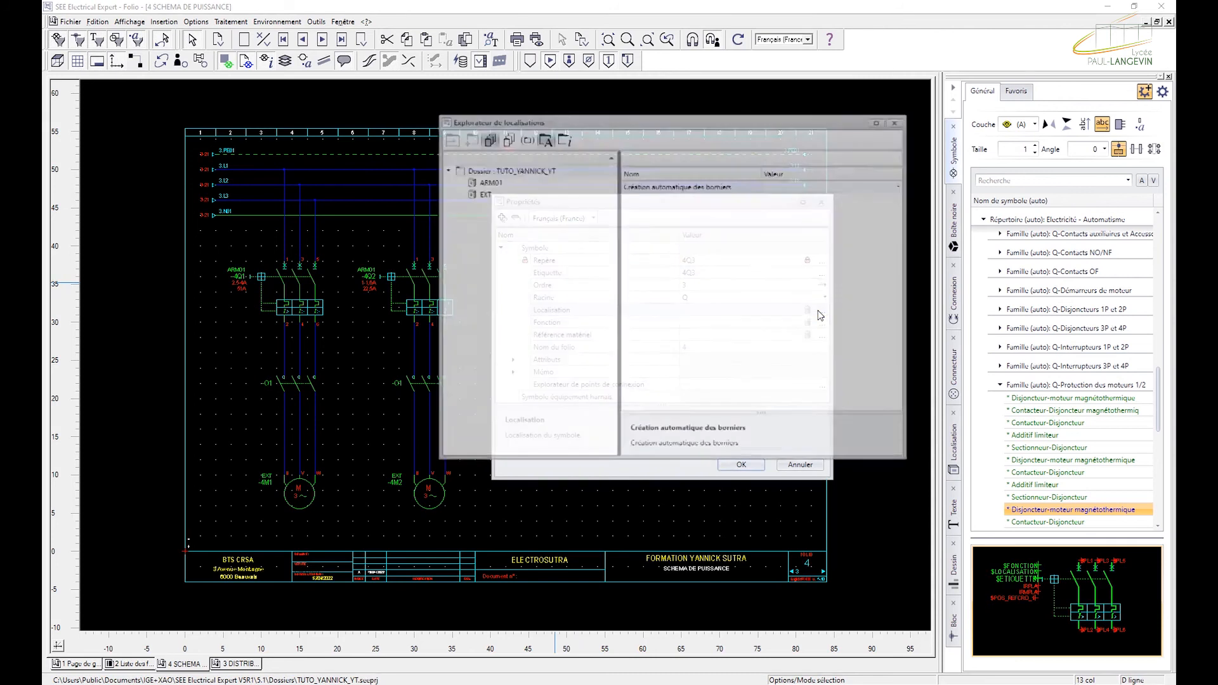
{"action": "double_click", "coordinate": [490, 183]}
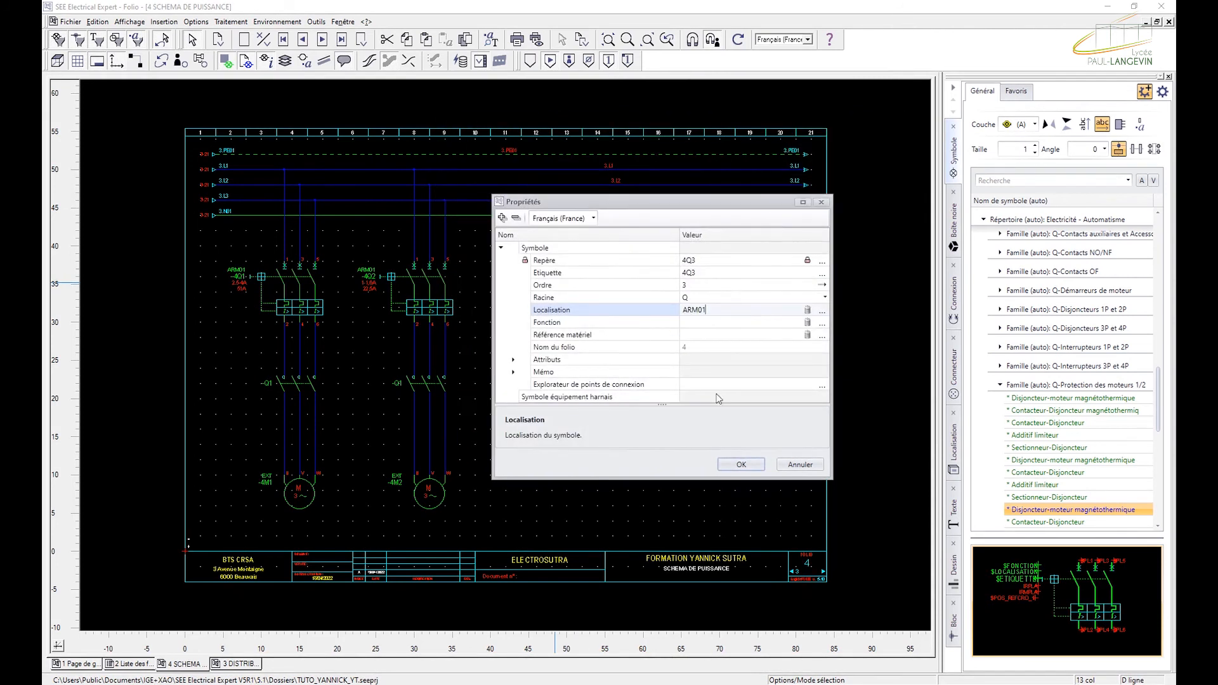
{"action": "left_click", "coordinate": [738, 465]}
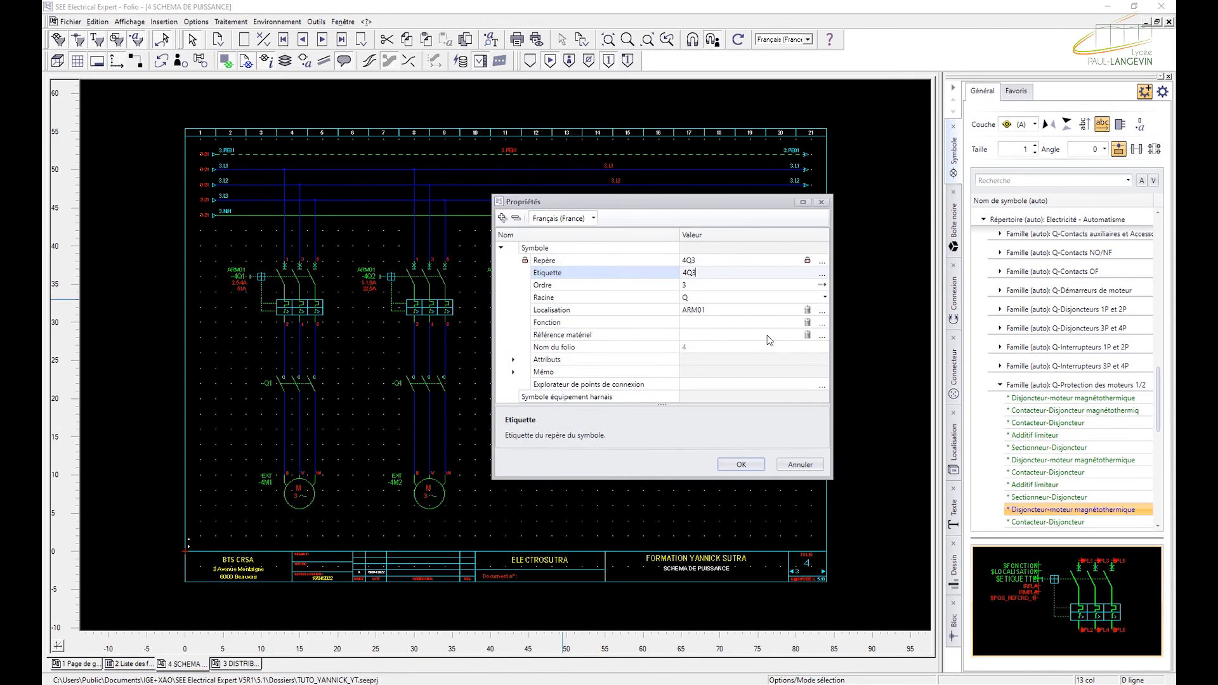
- Assign the hardware reference GV2ME10 to circuit breaker 4Q3
{"action": "left_click", "coordinate": [822, 336]}
{"action": "left_click", "coordinate": [586, 208]}
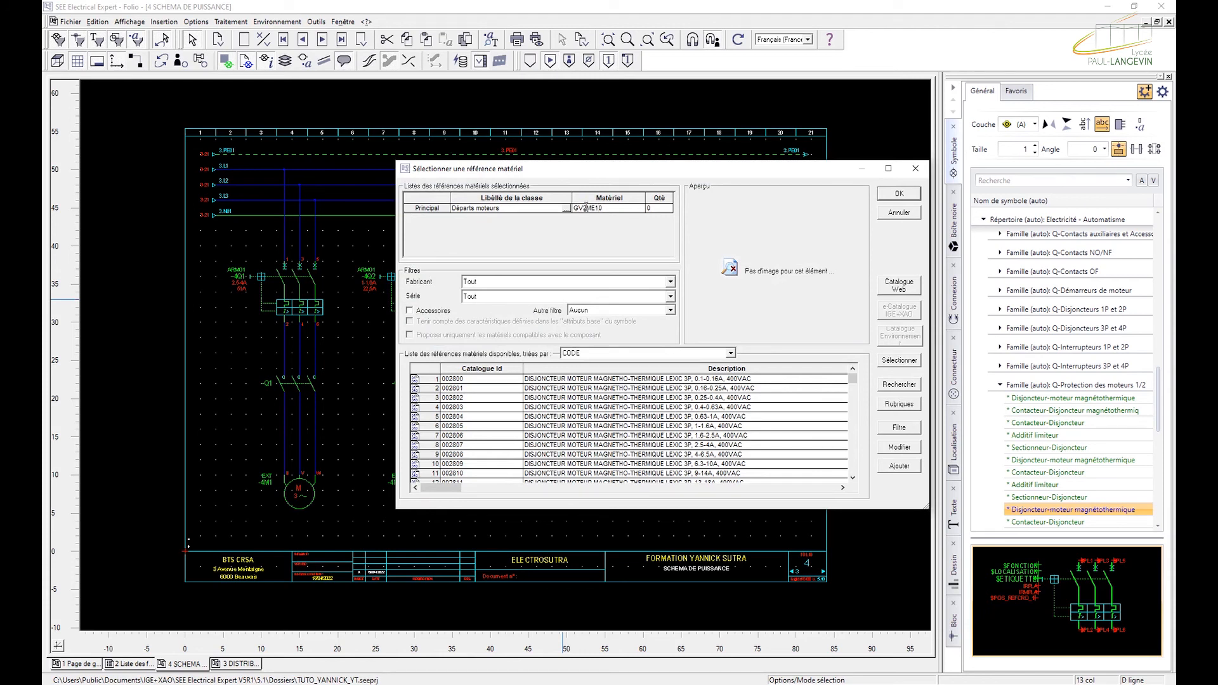
{"action": "type", "text": "GV2ME10"}
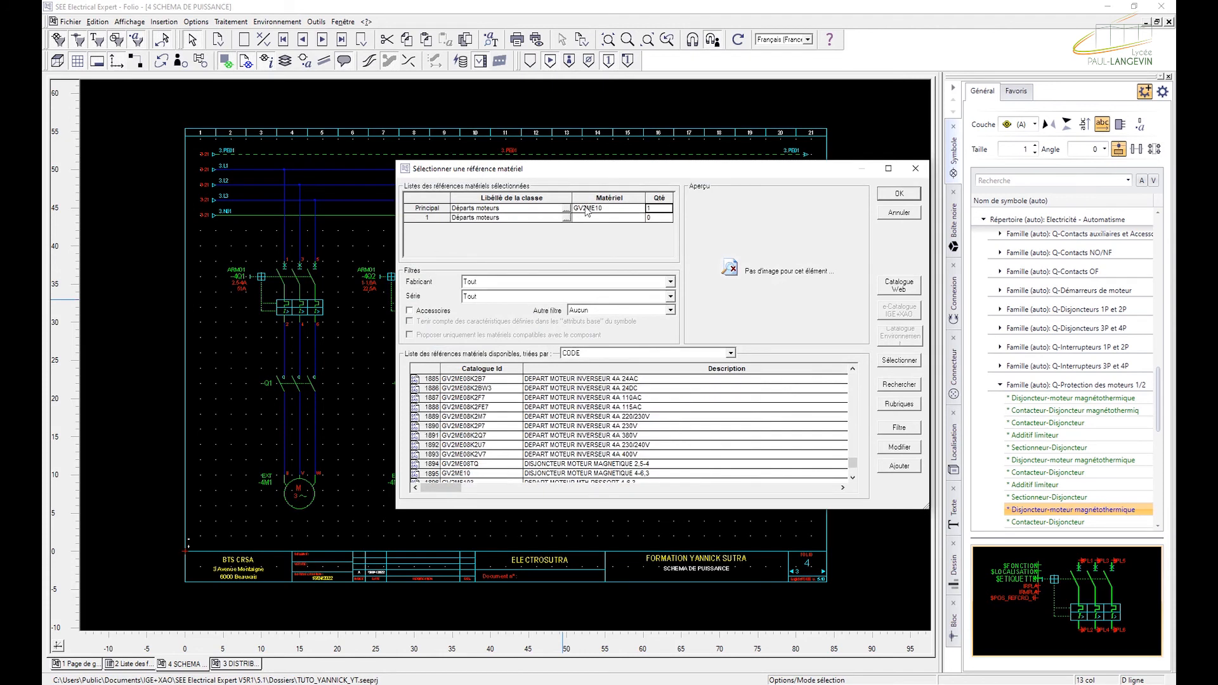
{"action": "left_click", "coordinate": [893, 193]}
{"action": "left_click", "coordinate": [741, 464]}
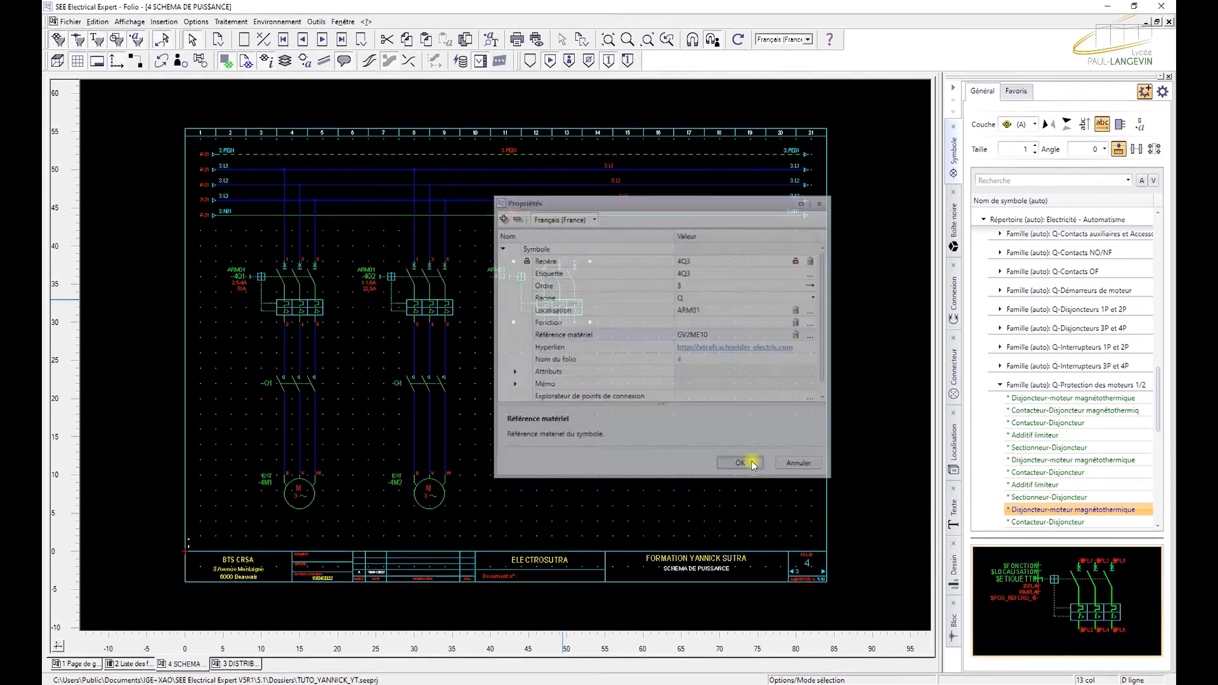
- Copy the three-pole contact symbol -Q1 of the second starter below circuit breaker 4Q3, level with the other two
{"action": "right_click", "coordinate": [416, 392]}
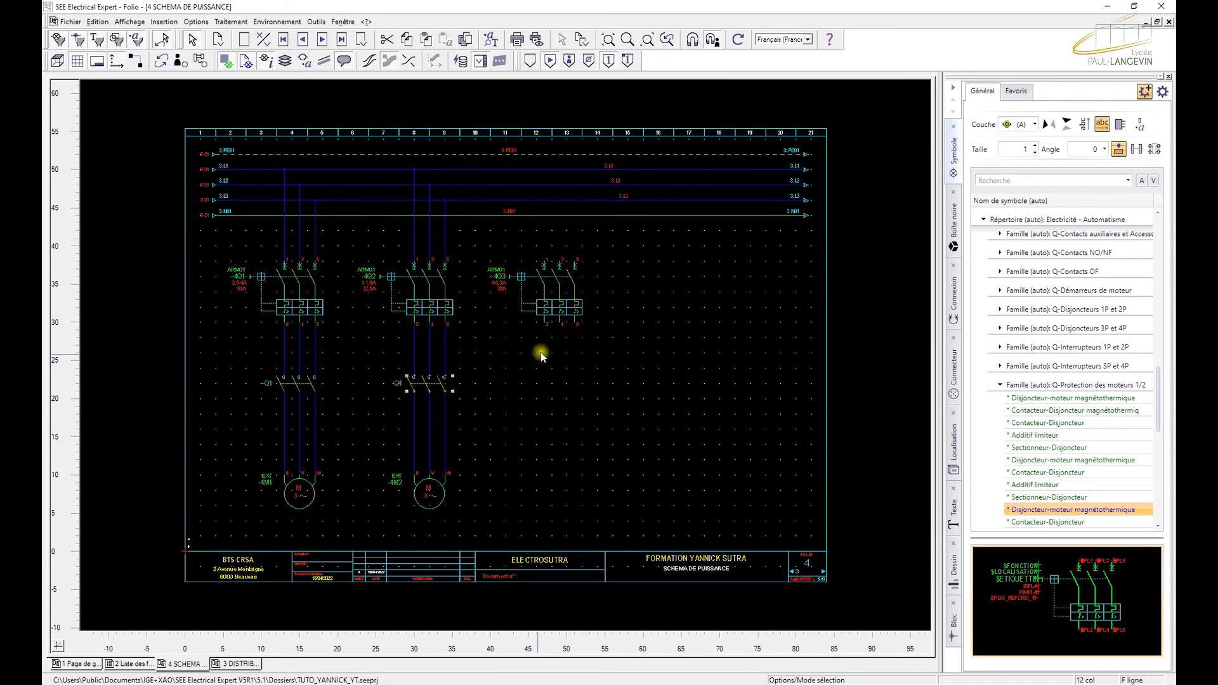
{"action": "right_click", "coordinate": [587, 351]}
{"action": "left_click", "coordinate": [533, 307]}
{"action": "left_click", "coordinate": [547, 375]}
{"action": "left_click", "coordinate": [565, 383]}
{"action": "left_click_drag", "start_coordinate": [567, 384], "coordinate": [560, 383]}
{"action": "left_click", "coordinate": [560, 419]}
- Reuse the three-phase asynchronous motor symbol of 4M2 to insert a third motor below the new contacts in column 12
{"action": "right_click", "coordinate": [434, 493]}
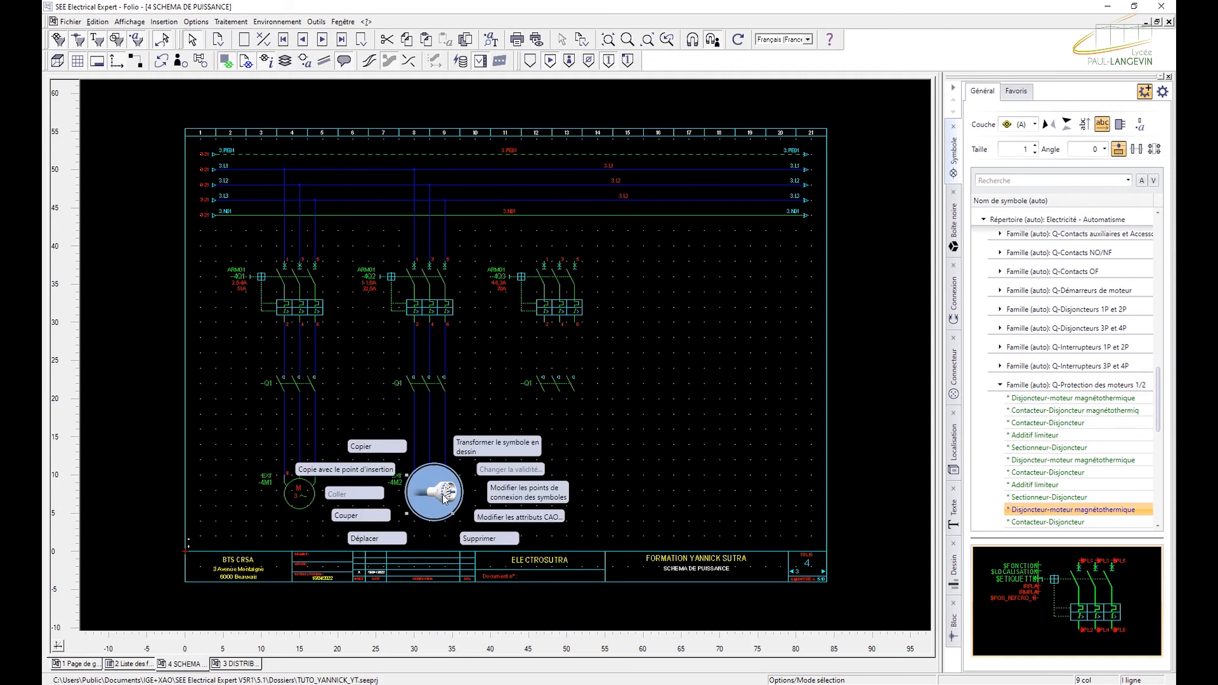
{"action": "left_click", "coordinate": [444, 497]}
{"action": "left_click", "coordinate": [488, 511]}
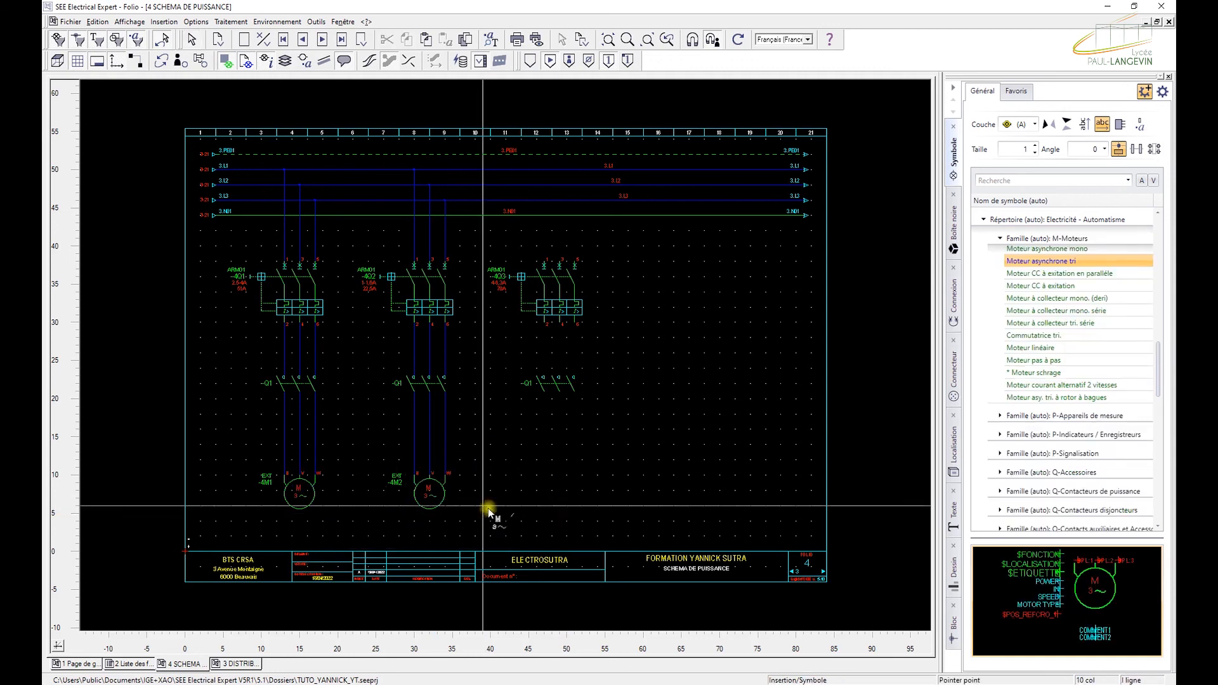
{"action": "left_click", "coordinate": [544, 483]}
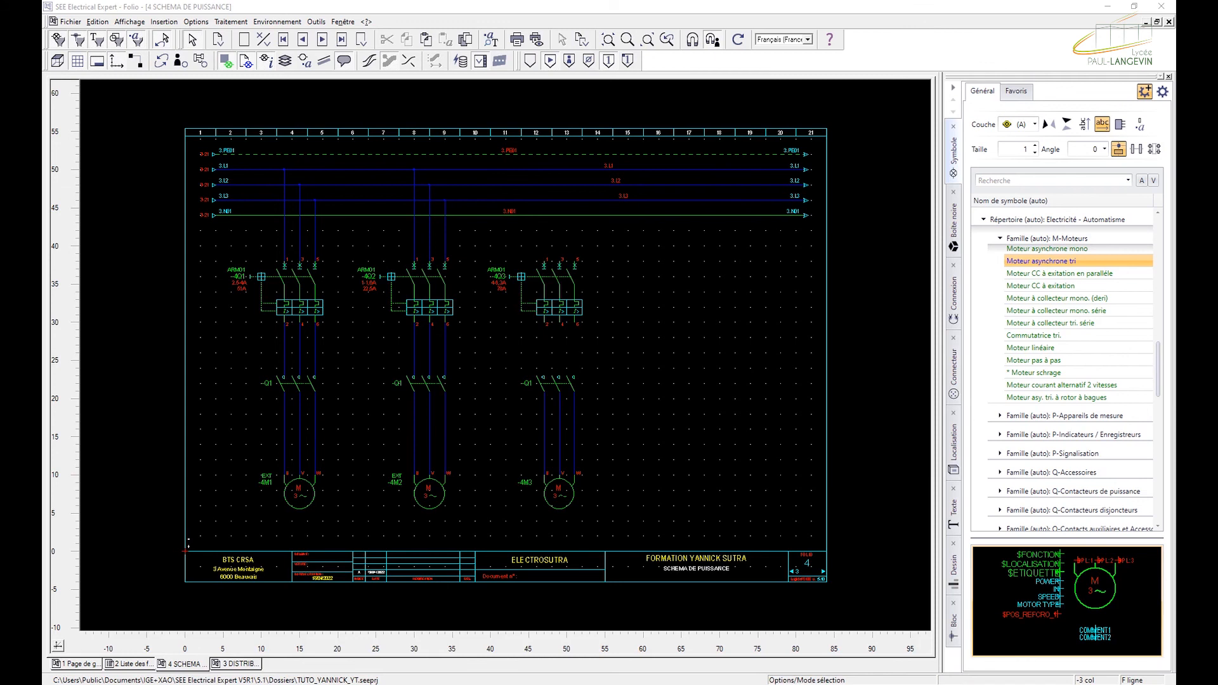
- Set the location of the third motor, 4M3, to EXT
{"action": "left_click", "coordinate": [567, 494]}
{"action": "double_click", "coordinate": [567, 493]}
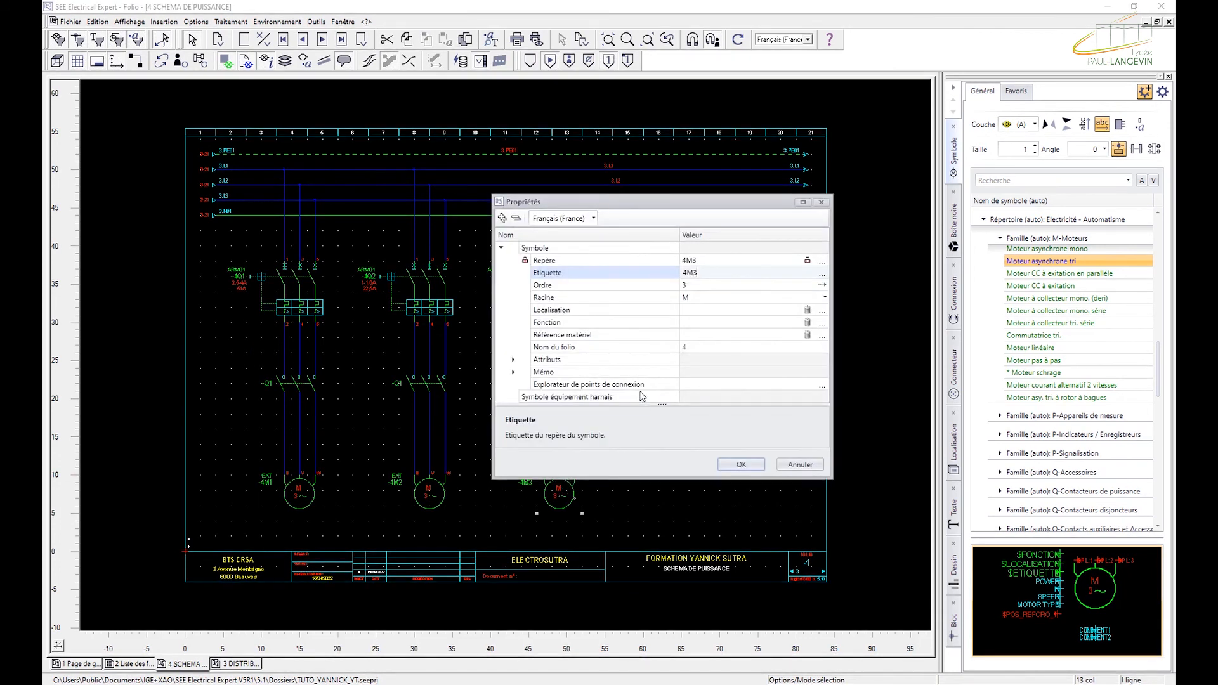
{"action": "left_click", "coordinate": [822, 310]}
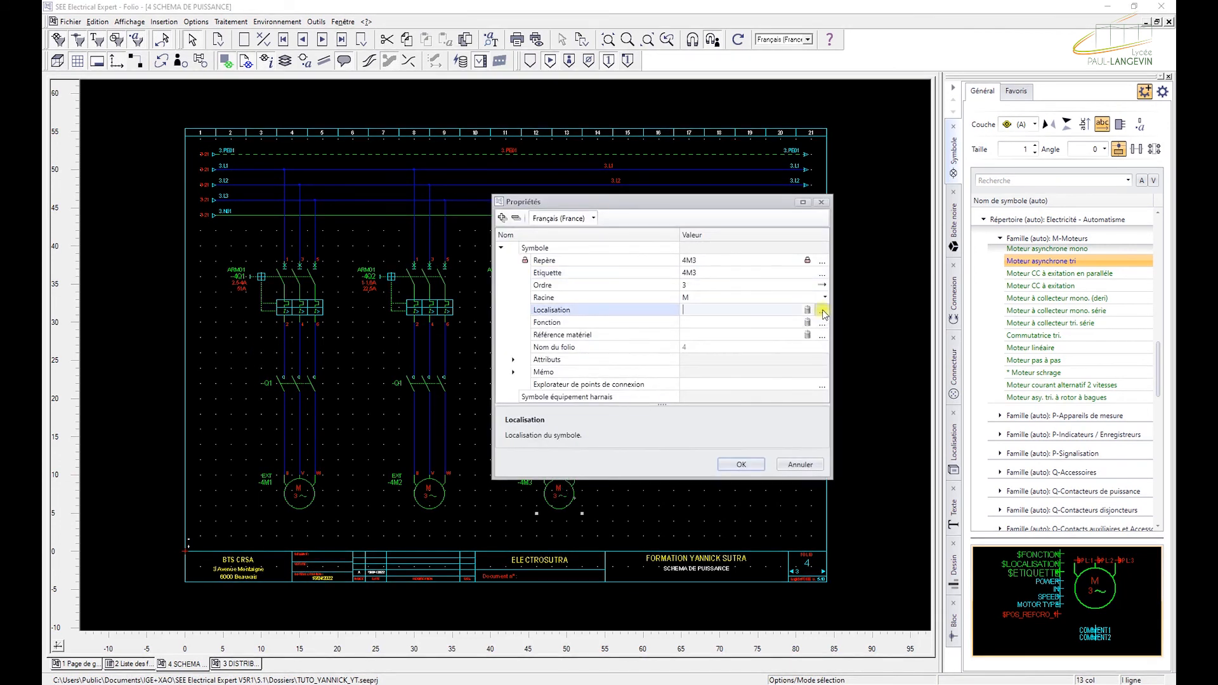
{"action": "double_click", "coordinate": [482, 194]}
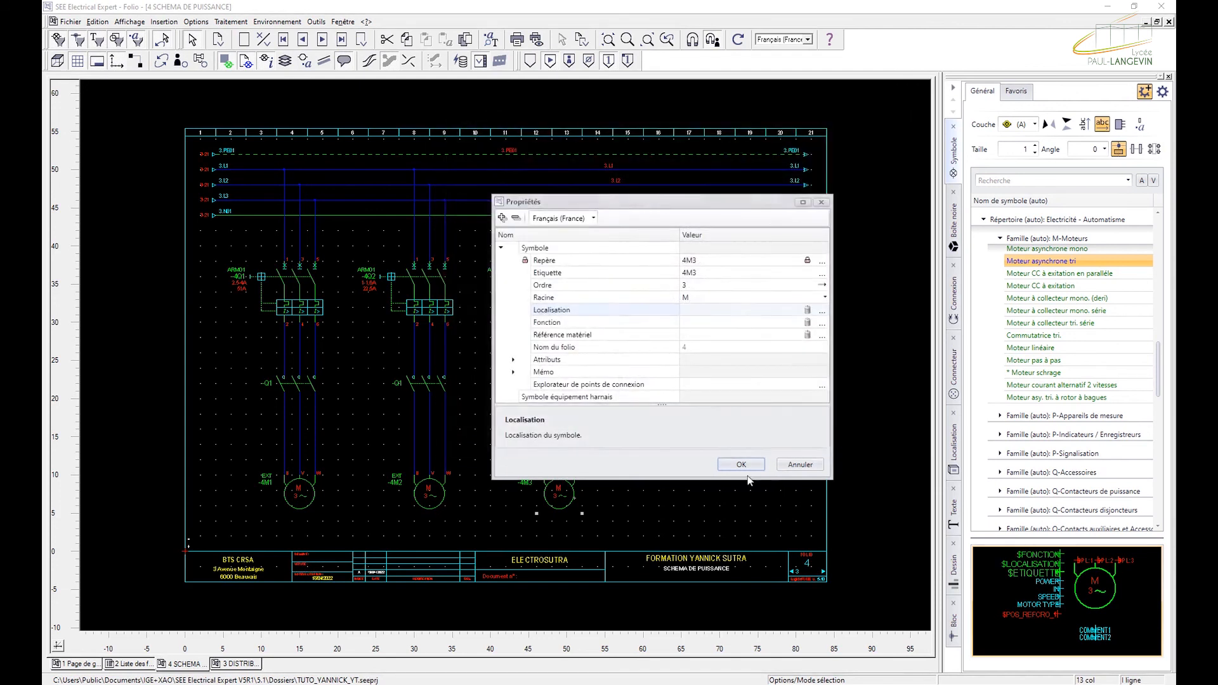
- Assign the hardware reference DRE100M2/FI/LN to motor 4M3 and apply its properties
{"action": "left_click", "coordinate": [823, 335]}
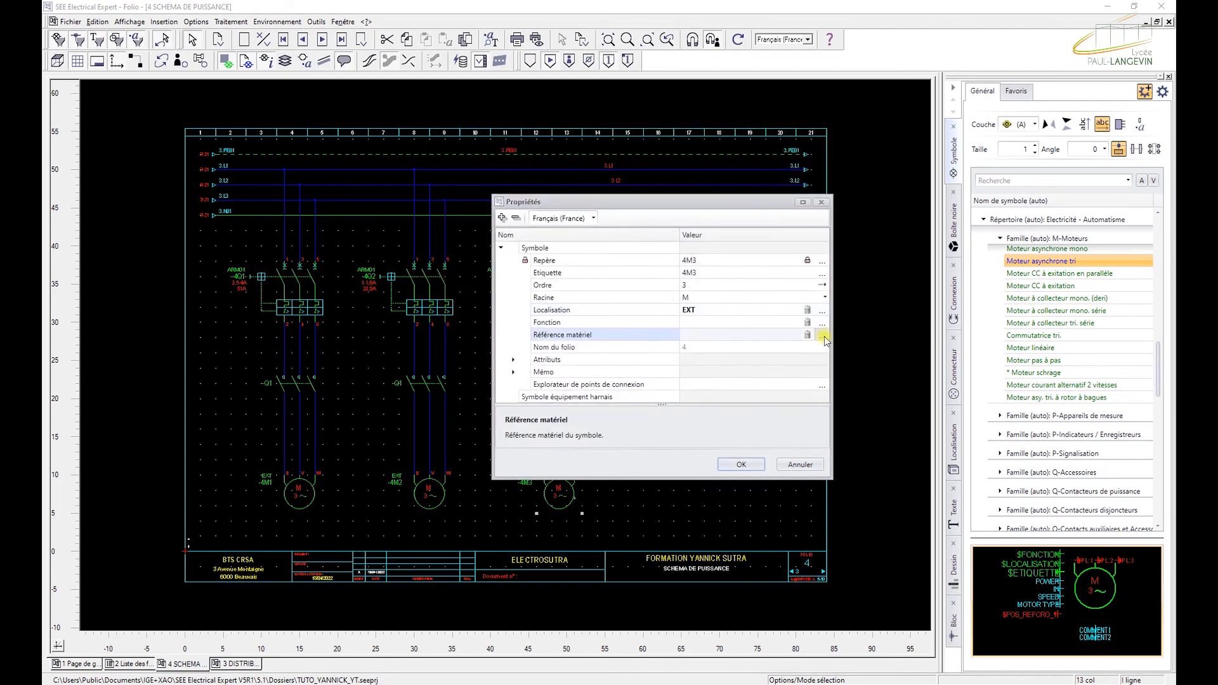
{"action": "left_click", "coordinate": [597, 209]}
{"action": "left_click", "coordinate": [594, 209]}
{"action": "type", "text": "DRE100M2/FI/LN"}
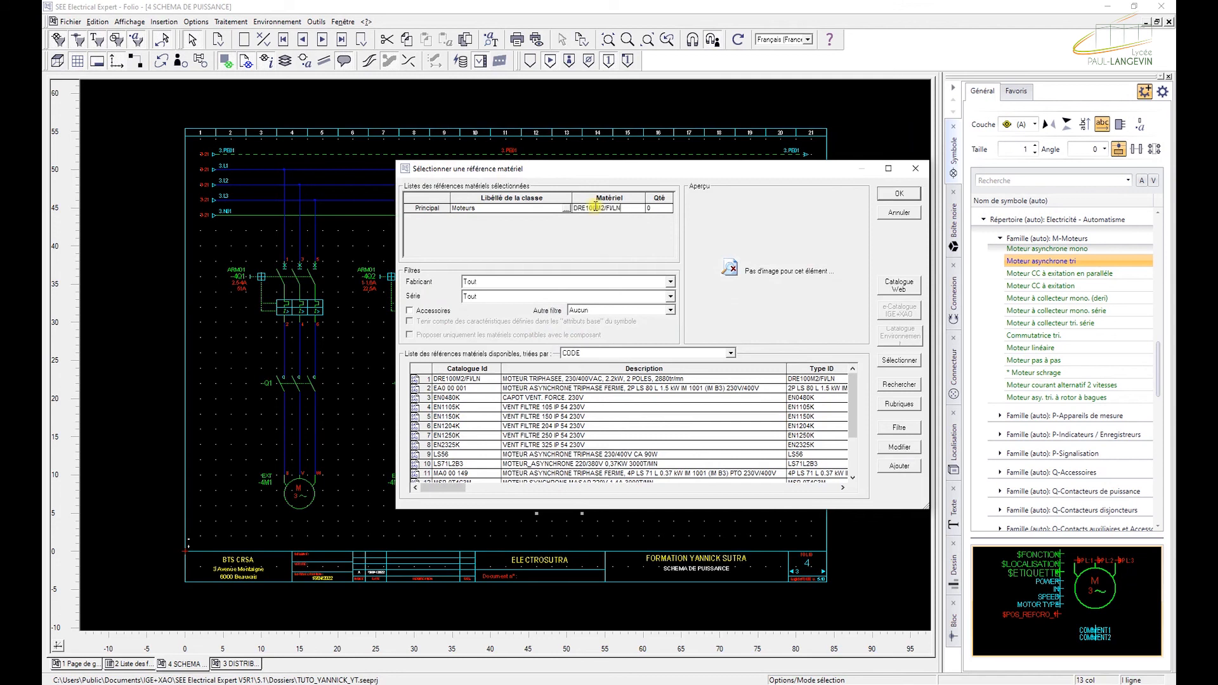
{"action": "left_click", "coordinate": [897, 193]}
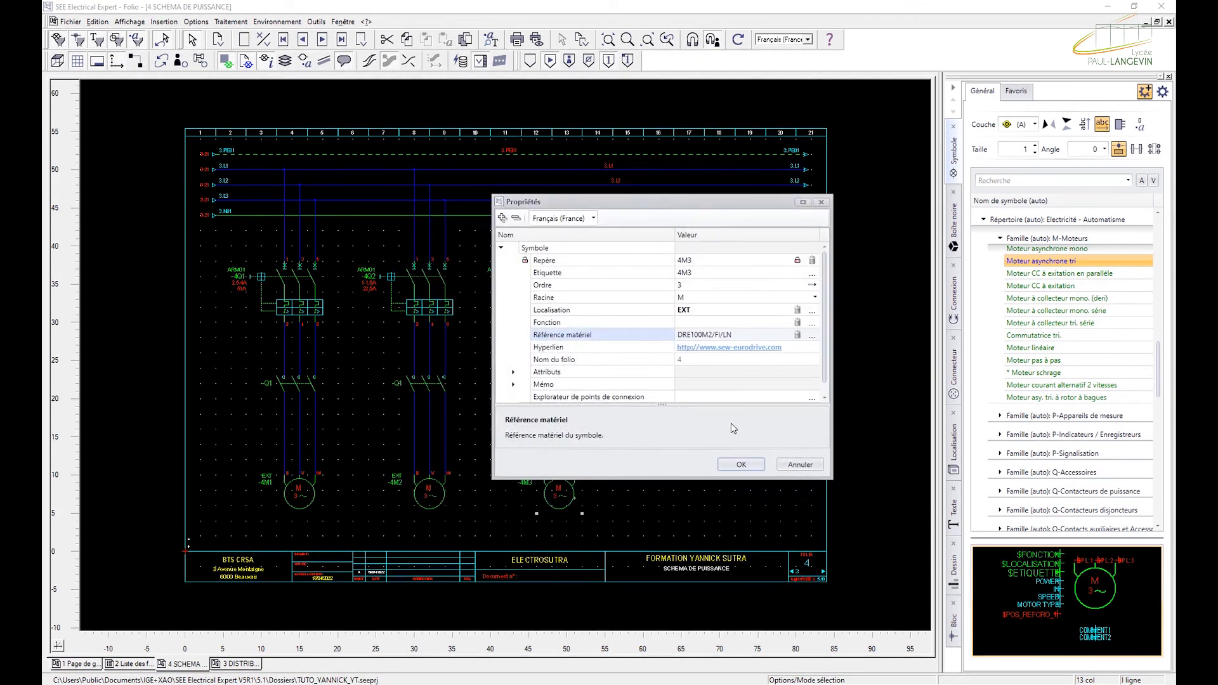
{"action": "left_click", "coordinate": [740, 465]}
{"action": "left_click", "coordinate": [746, 468]}
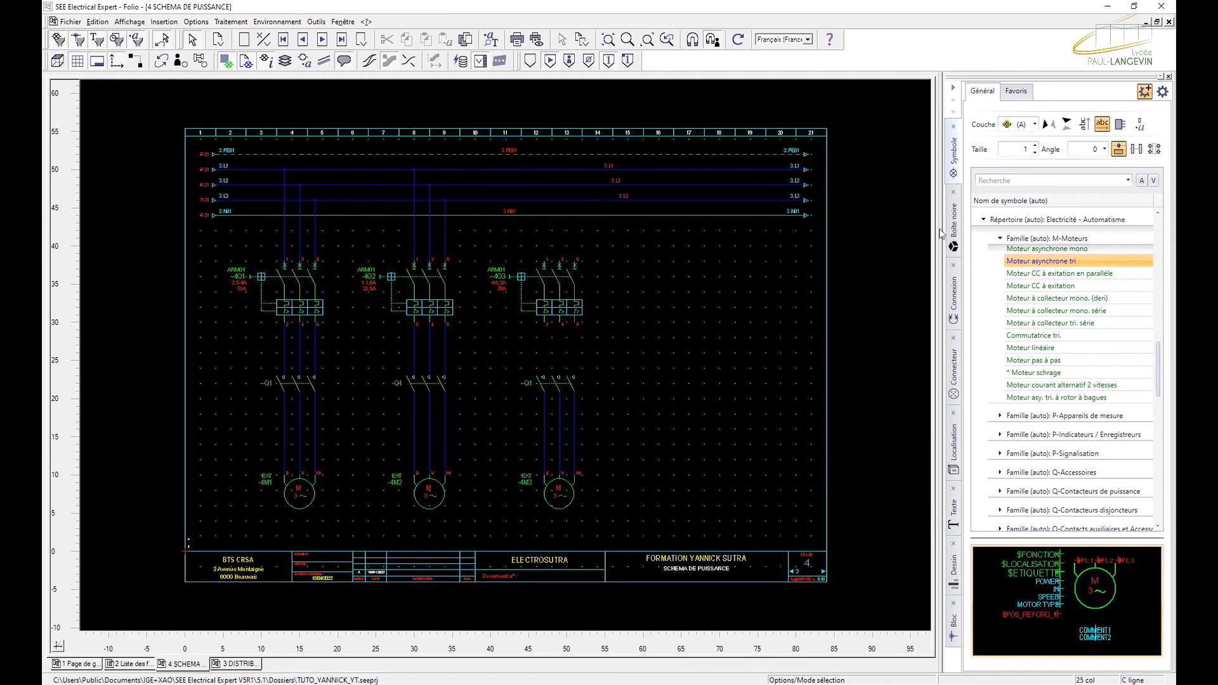
- Draw a blue three-wire connection from lines L1, L2 and L3 down through breaker 4Q3 and the third starter's contacts
{"action": "left_click", "coordinate": [953, 265]}
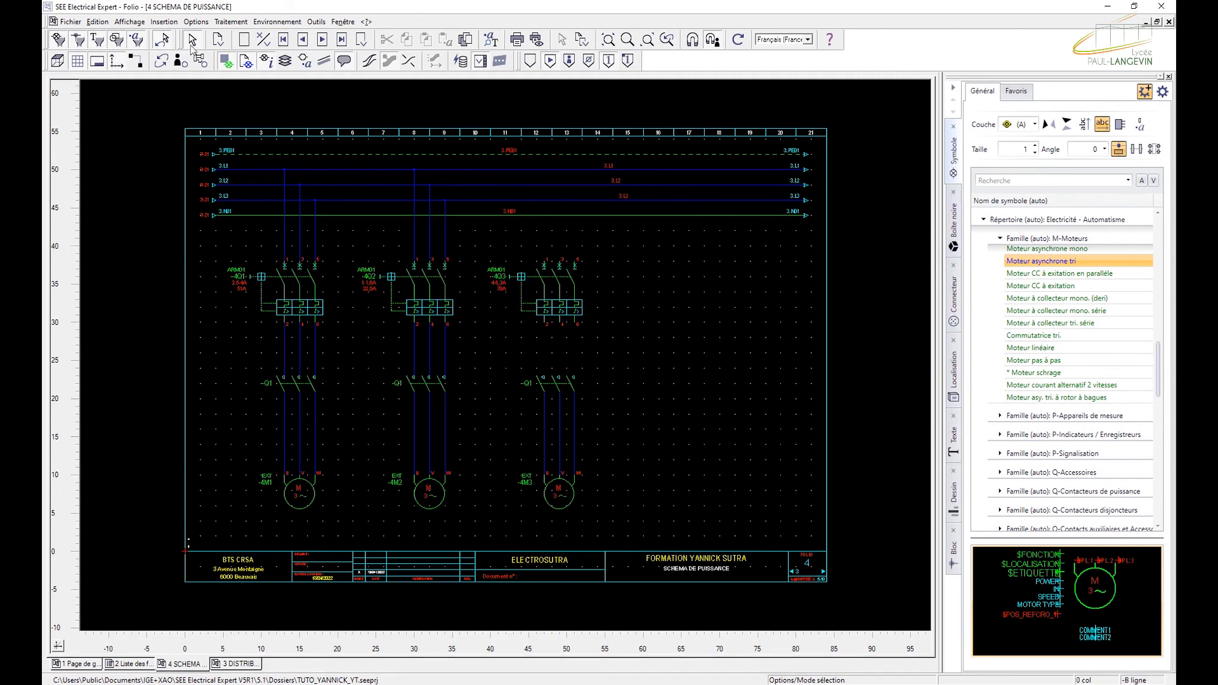
{"action": "left_click", "coordinate": [164, 21]}
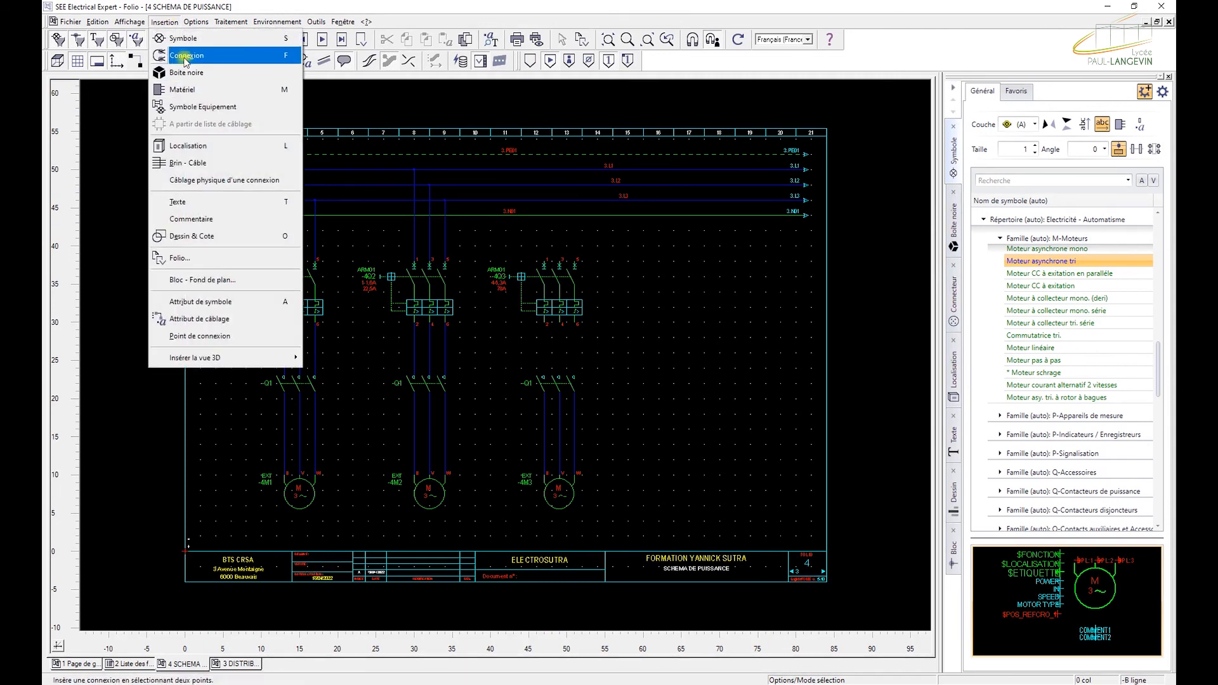
{"action": "left_click", "coordinate": [185, 59]}
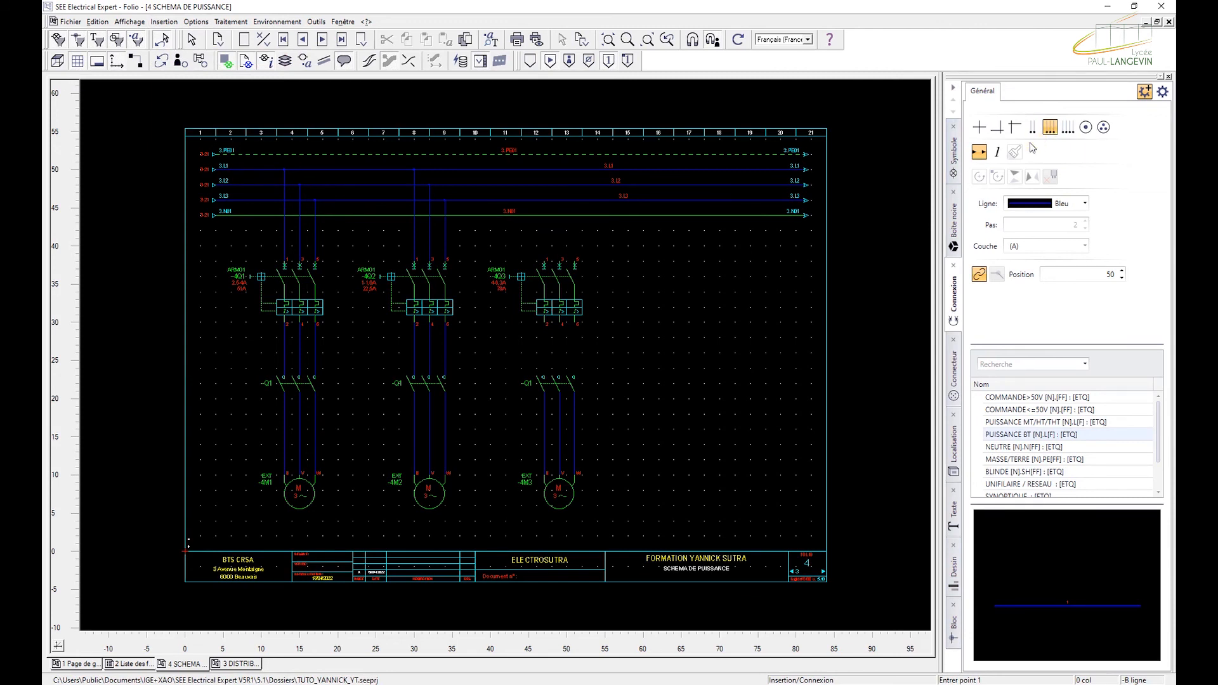
{"action": "left_click", "coordinate": [544, 171]}
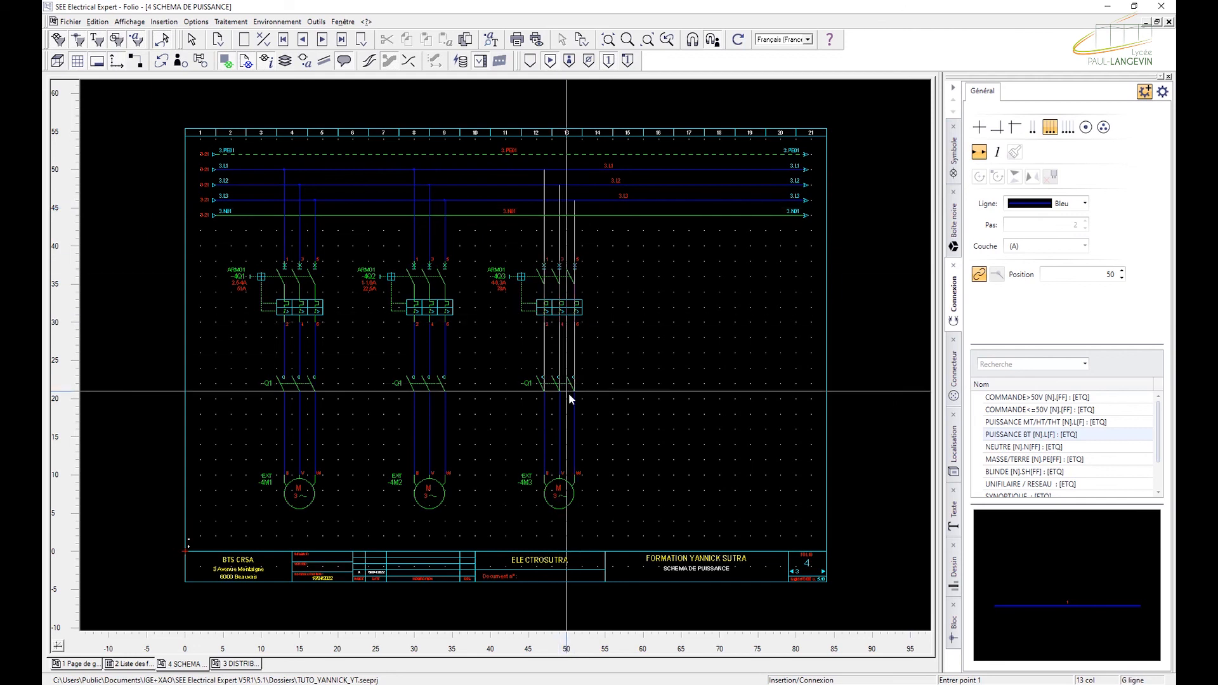
{"action": "left_click", "coordinate": [575, 416]}
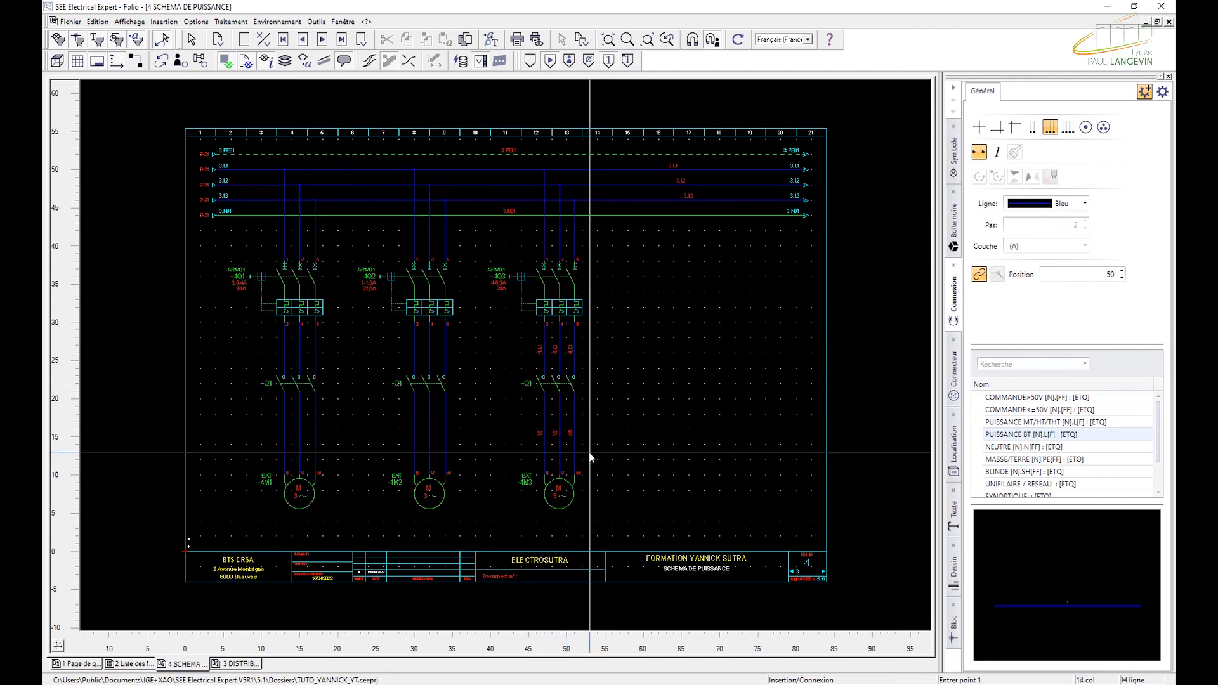
{"action": "key", "text": "Escape"}
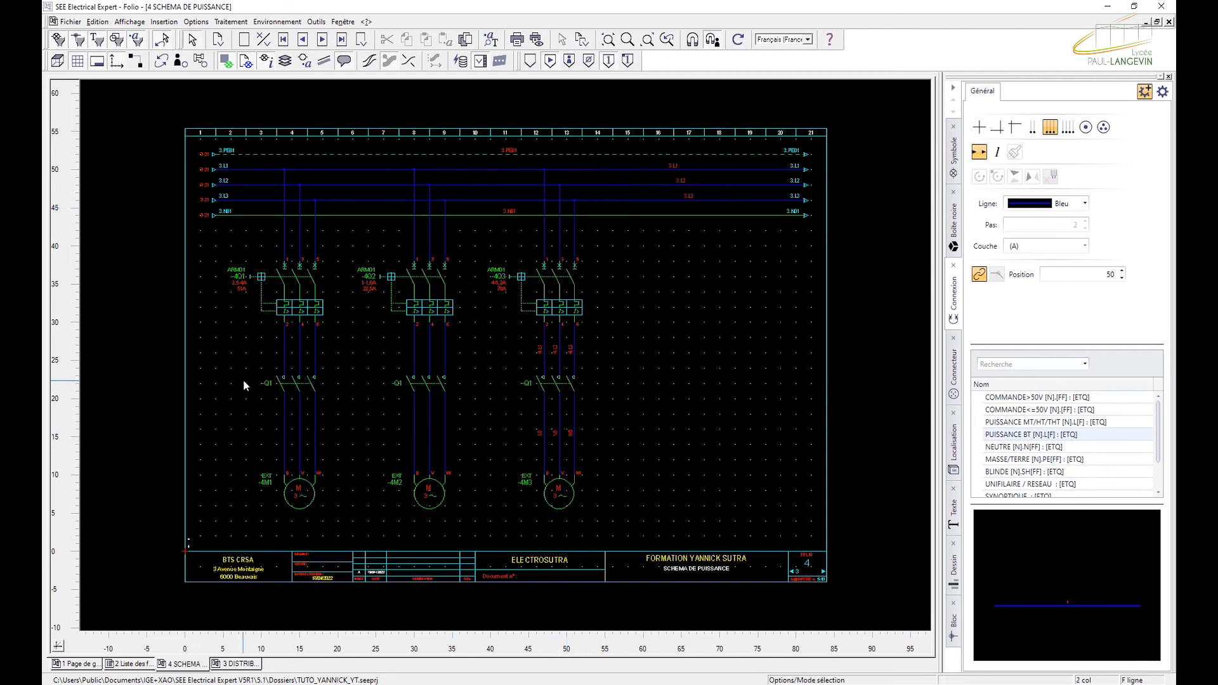
- Compare the wire labelling of the three starters and check the equipotential properties of the first wire below breaker 4Q1
{"action": "scroll", "coordinate": [284, 358], "scroll_direction": "up", "scroll_amount": 2}
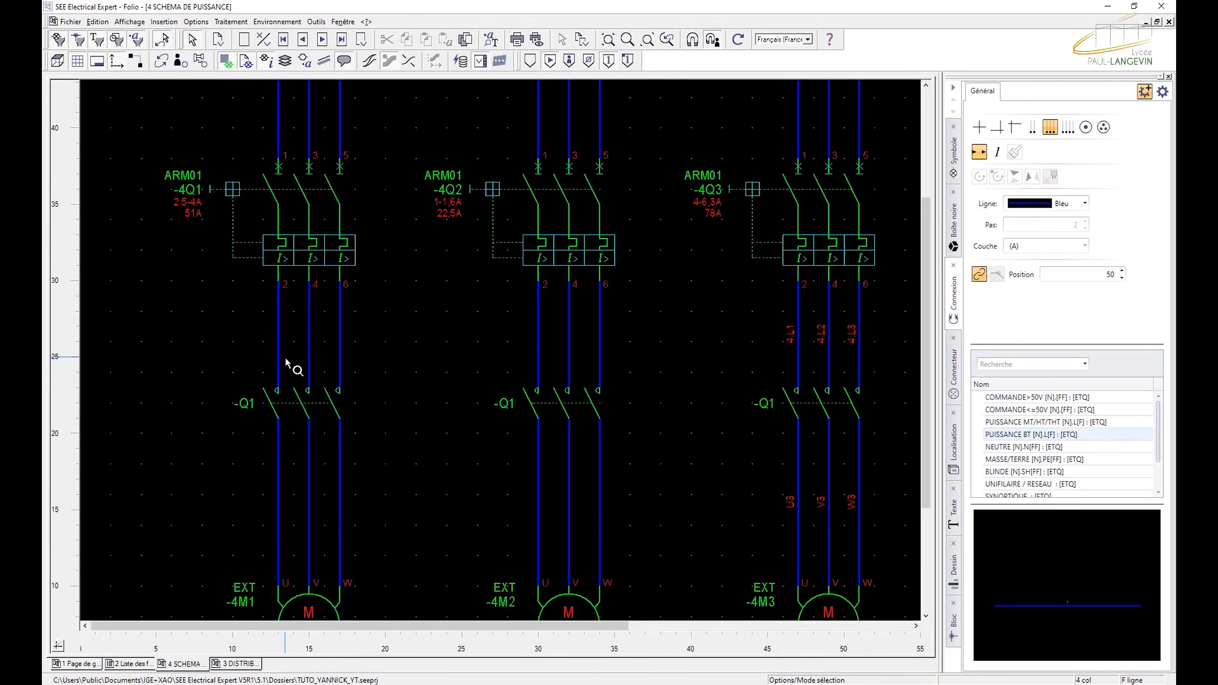
{"action": "scroll", "coordinate": [286, 363], "scroll_direction": "down", "scroll_amount": 2}
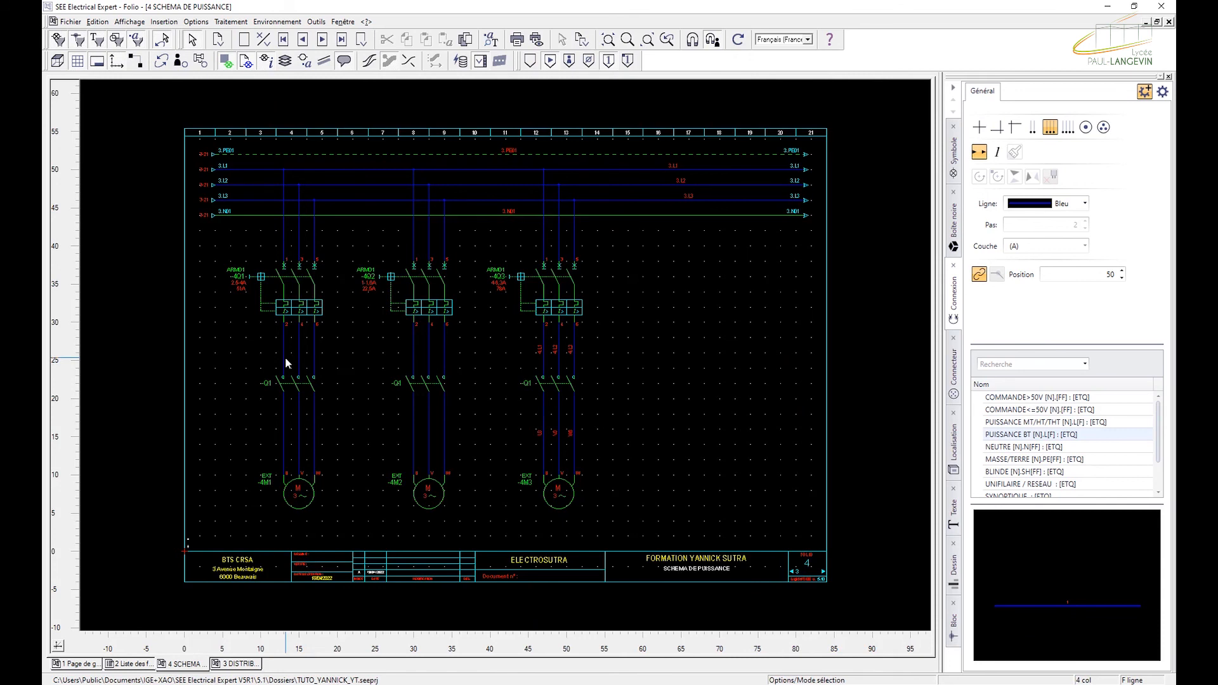
{"action": "double_click", "coordinate": [284, 357]}
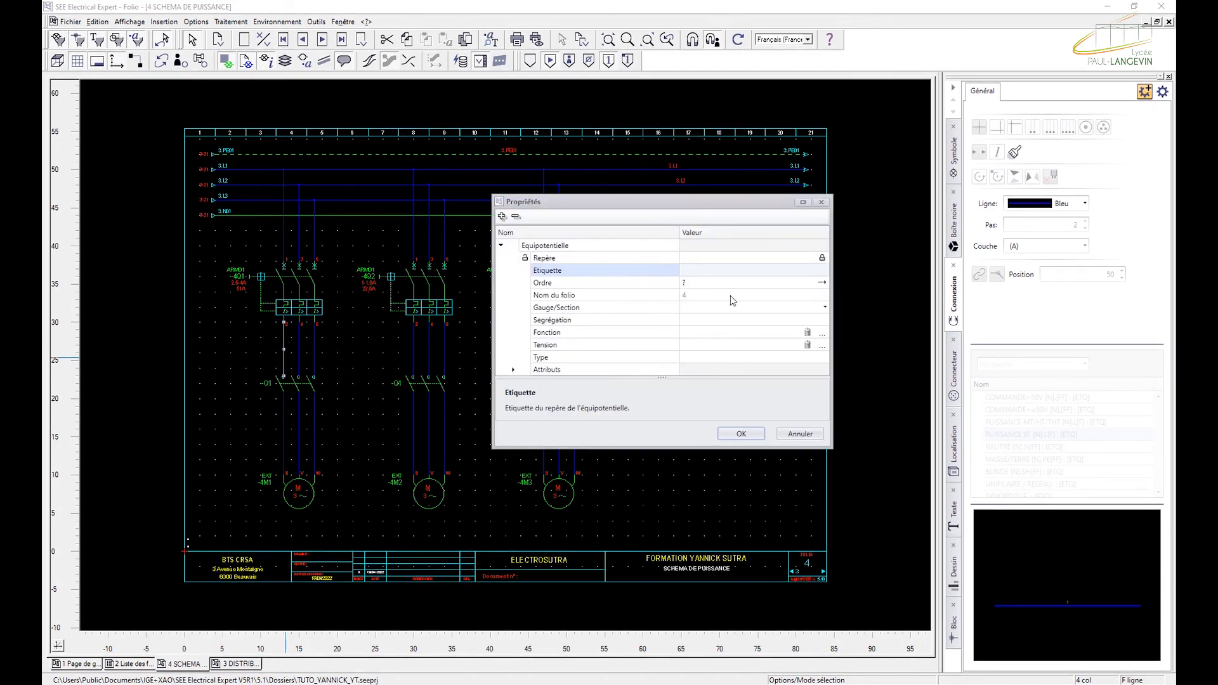
{"action": "left_click", "coordinate": [694, 273]}
{"action": "left_click", "coordinate": [806, 435]}
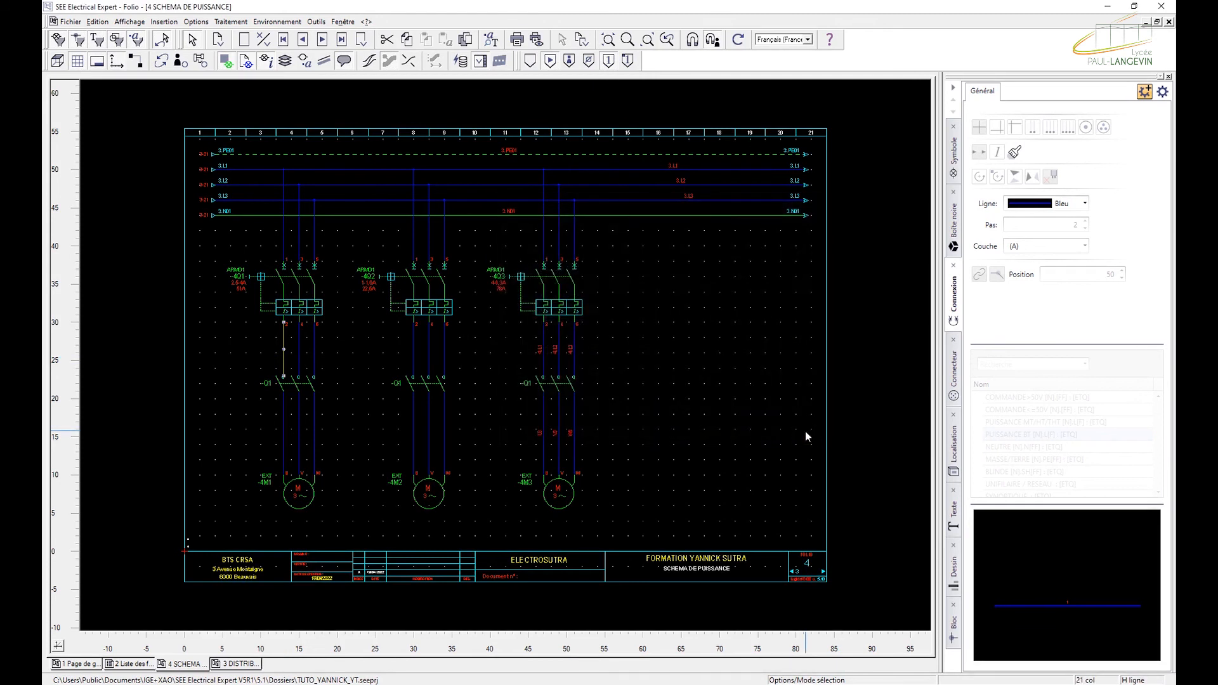